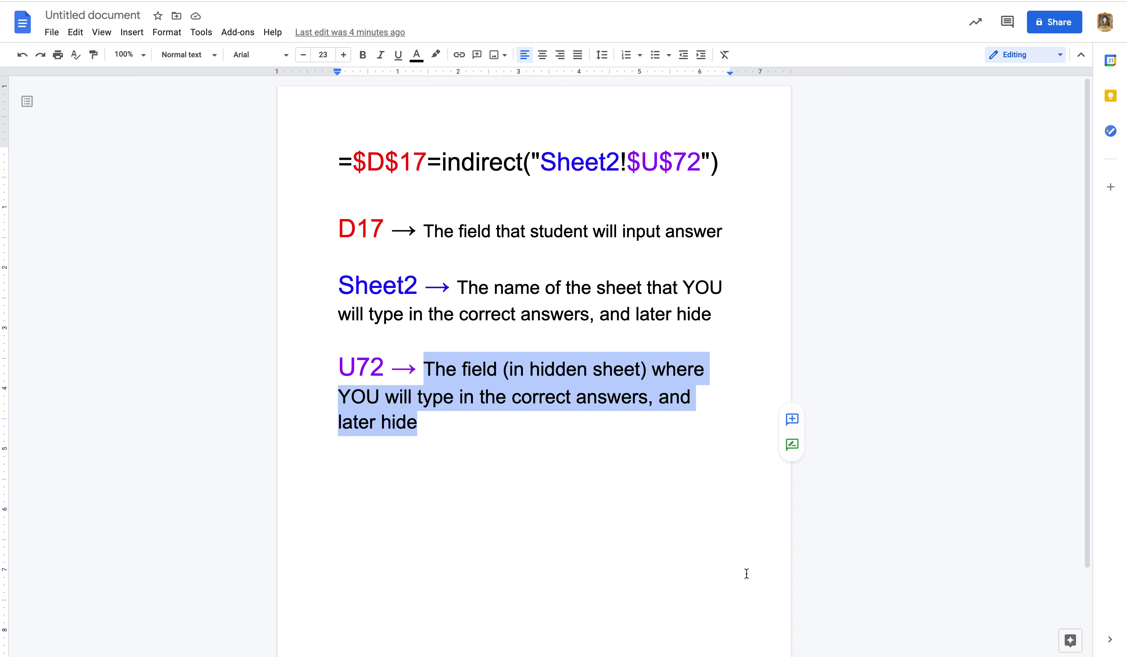
# Highlight the full indirect formula in the document, and separately its $D$17 reference to the student's answer field.
pyautogui.click(722, 580)
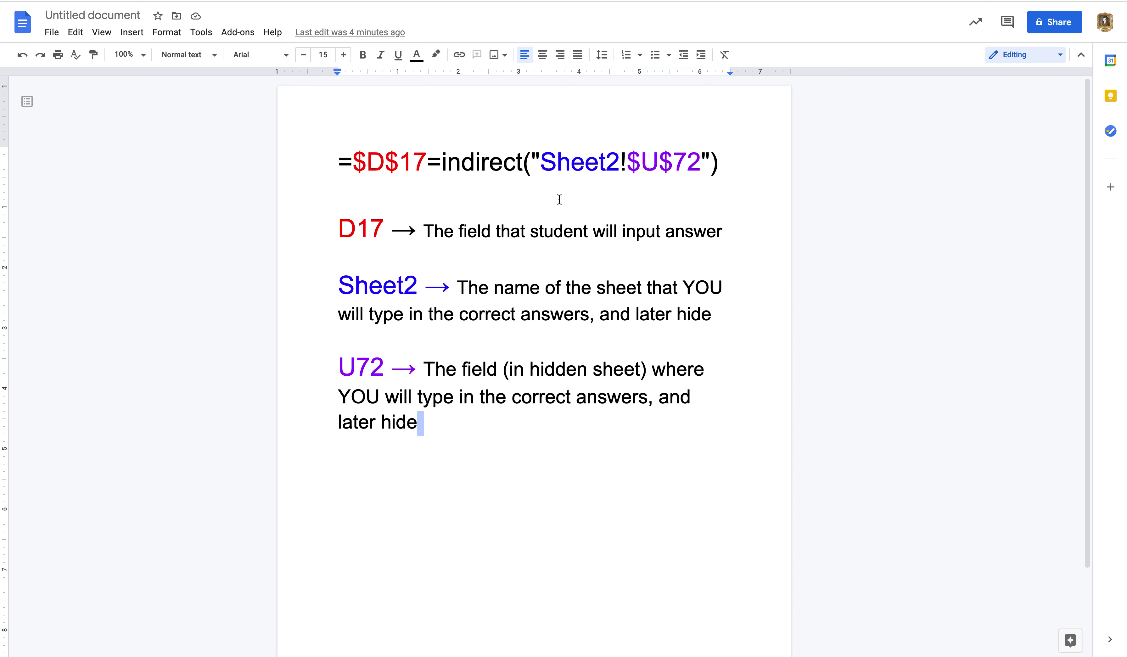
pyautogui.moveTo(719, 161); pyautogui.dragTo(274, 163)
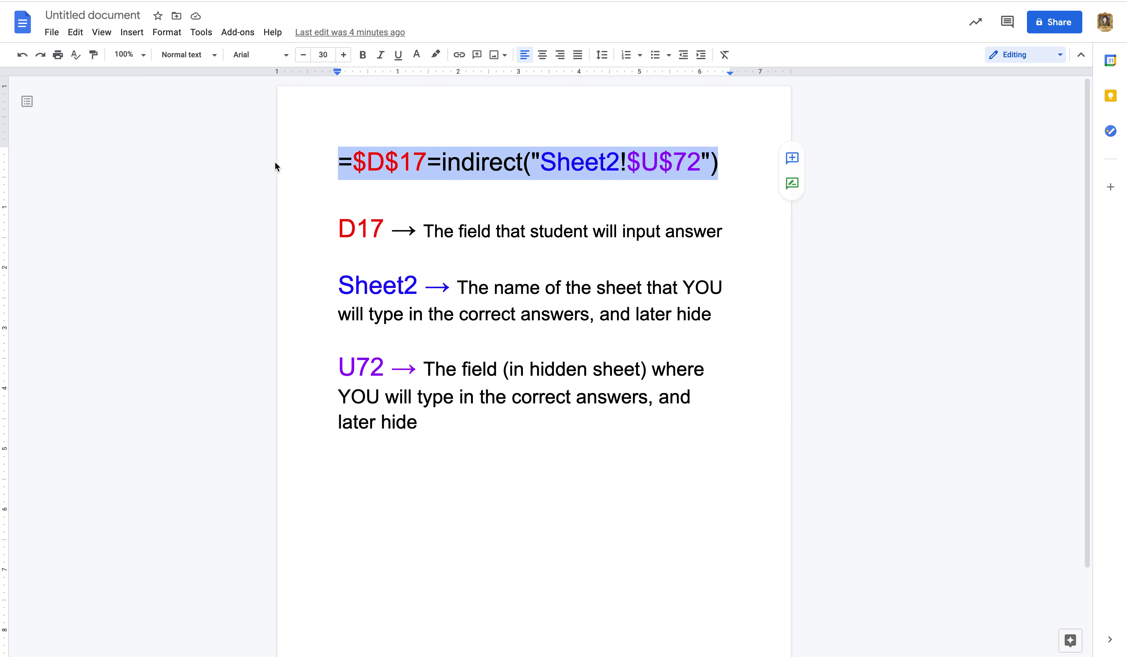
pyautogui.click(392, 370)
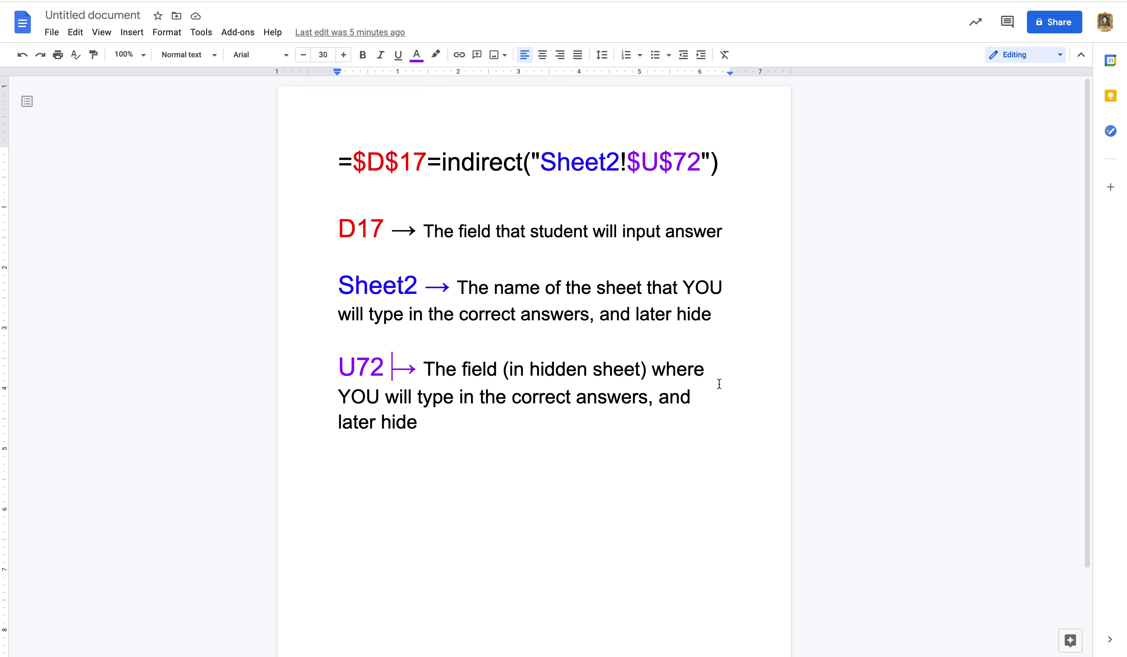
pyautogui.click(424, 163)
pyautogui.moveTo(424, 162); pyautogui.dragTo(351, 161)
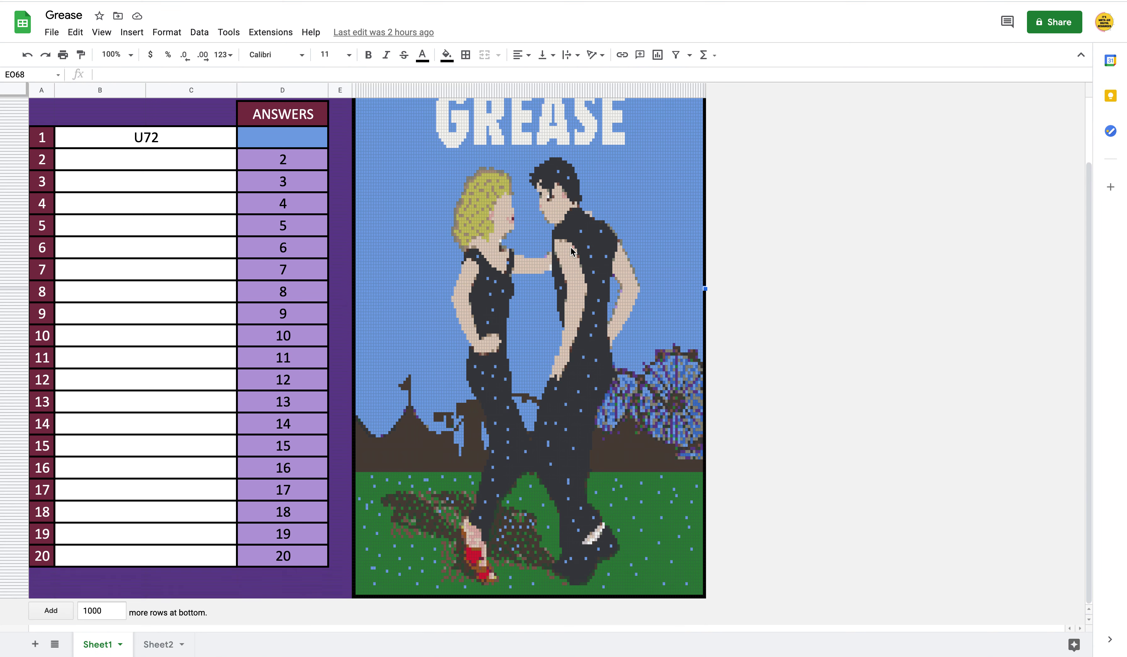
# In the Grease spreadsheet, enter 1 as the answer to question 1 in D17 to test it, and clear it again.
pyautogui.scroll(1, 591, 329)
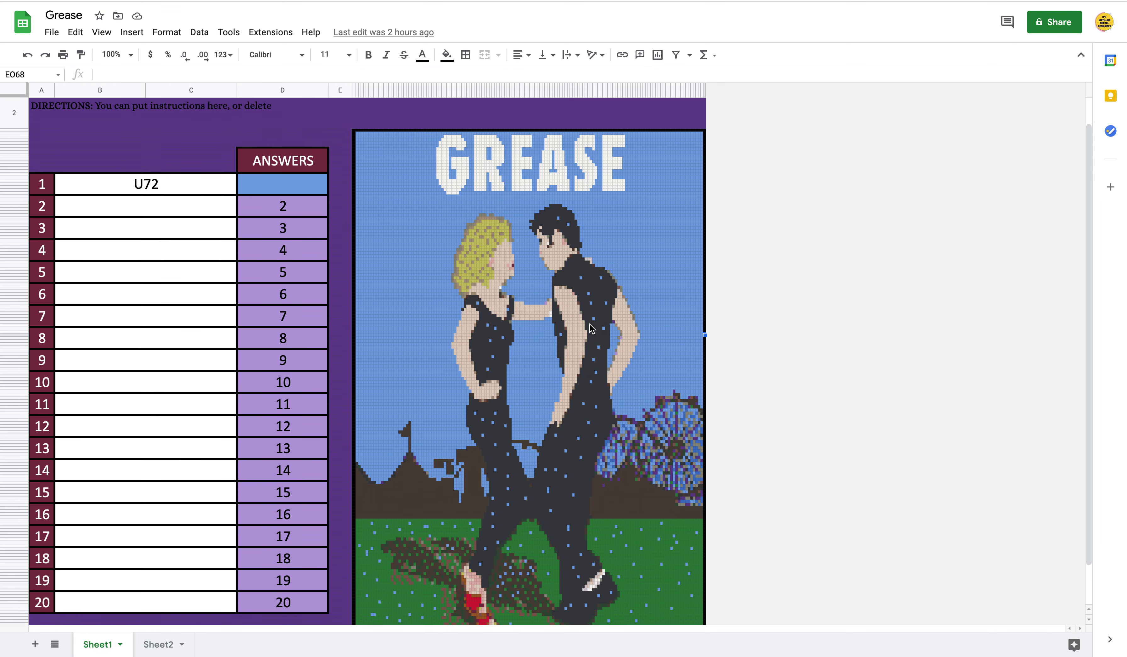
pyautogui.click(275, 192)
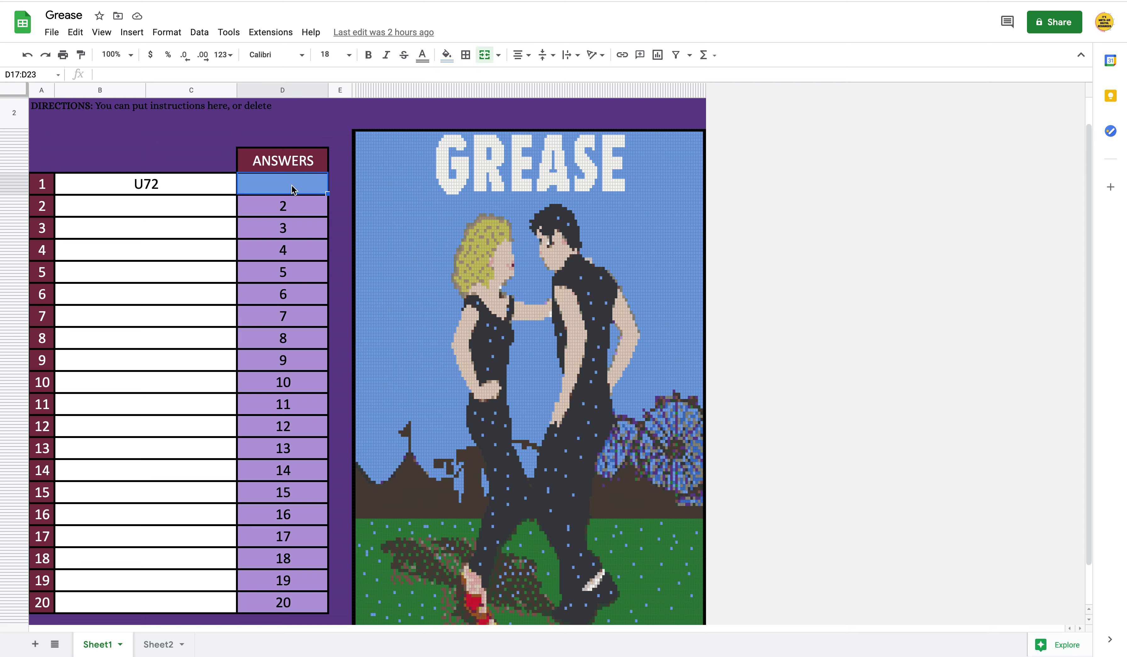
pyautogui.write('1')
pyautogui.click(289, 271)
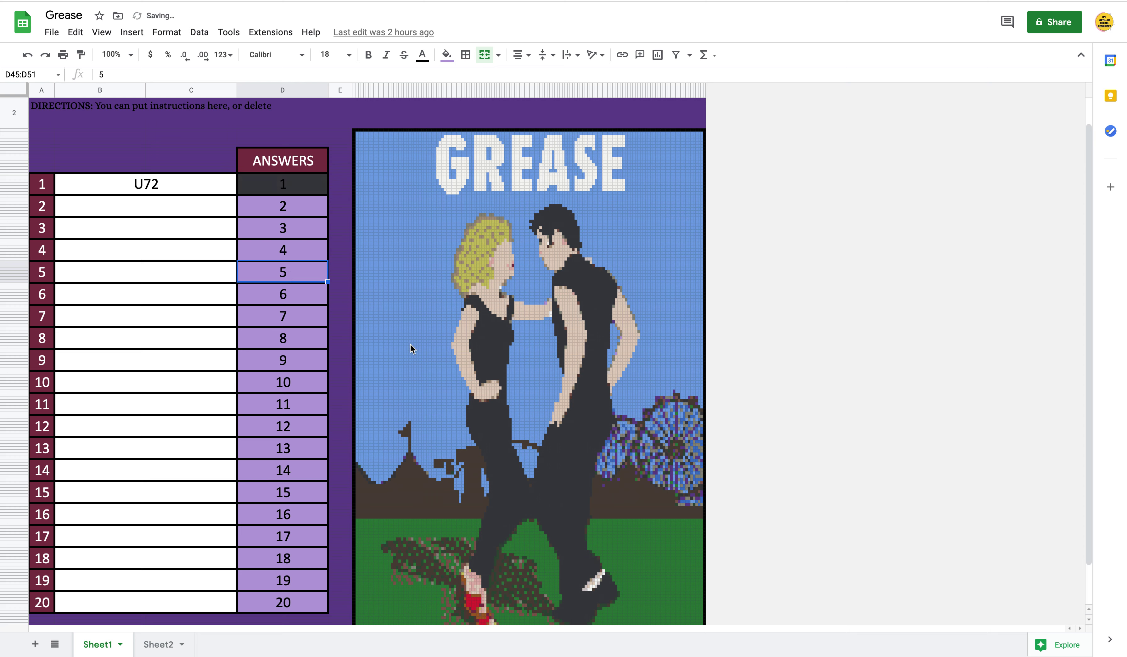
pyautogui.click(310, 193)
pyautogui.press('Delete')
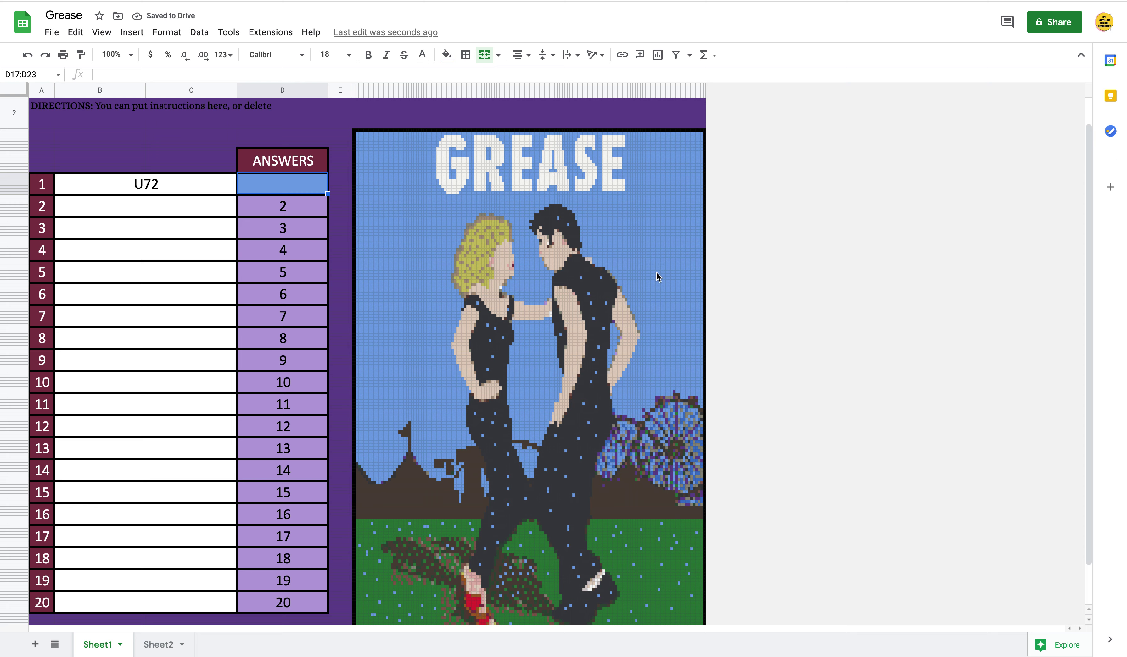
# Select question 1's U72 cell, switch to the formula document in Google Docs, and highlight the formula's Sheet2 reference.
pyautogui.click(165, 184)
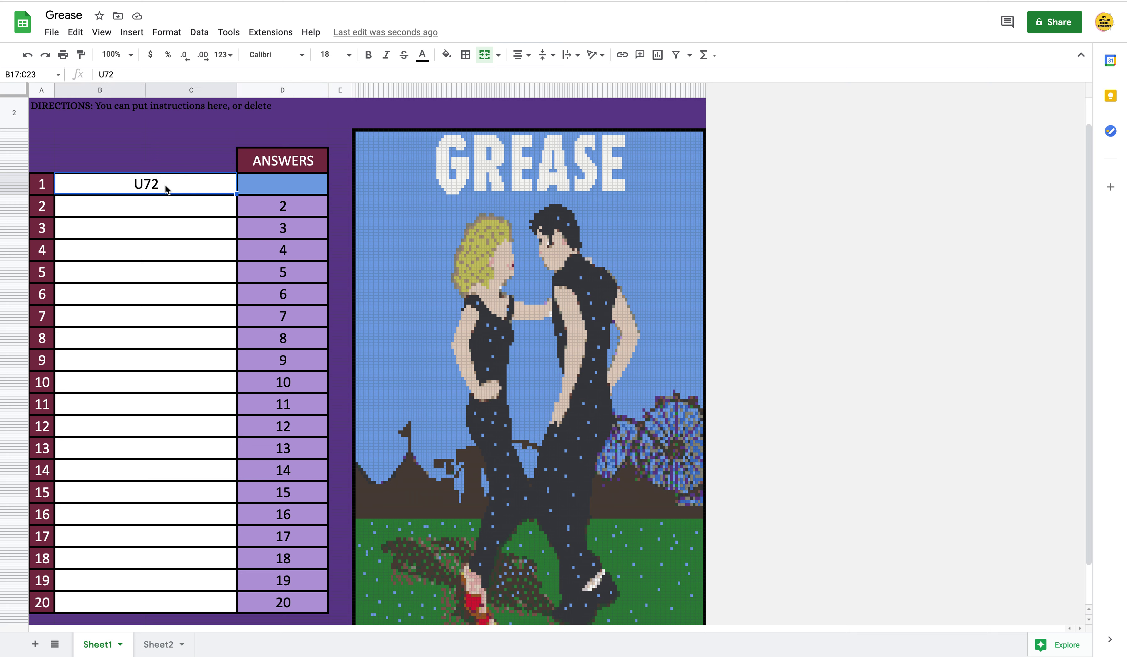
pyautogui.moveTo(393, 1)
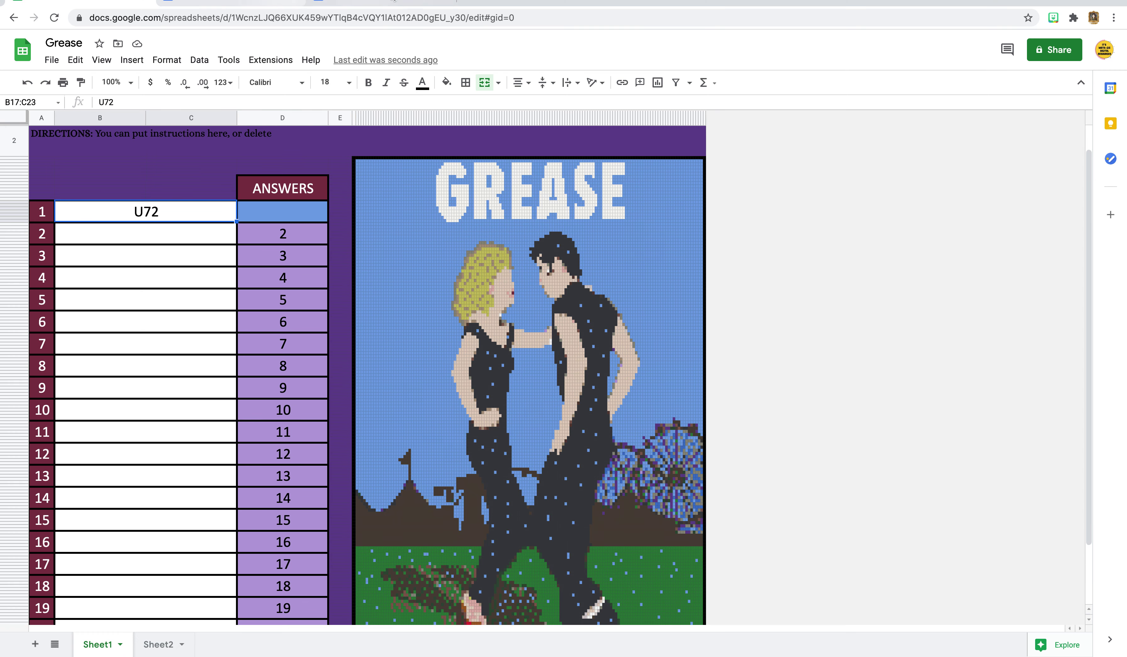
pyautogui.click(393, 2)
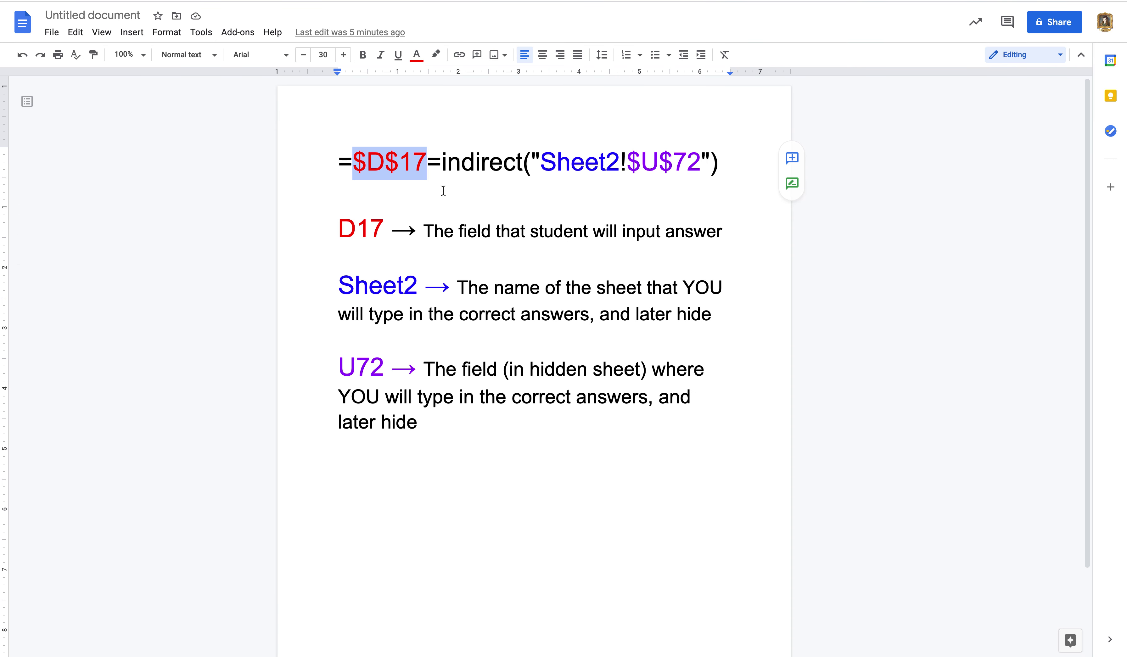
pyautogui.moveTo(541, 160); pyautogui.dragTo(624, 159)
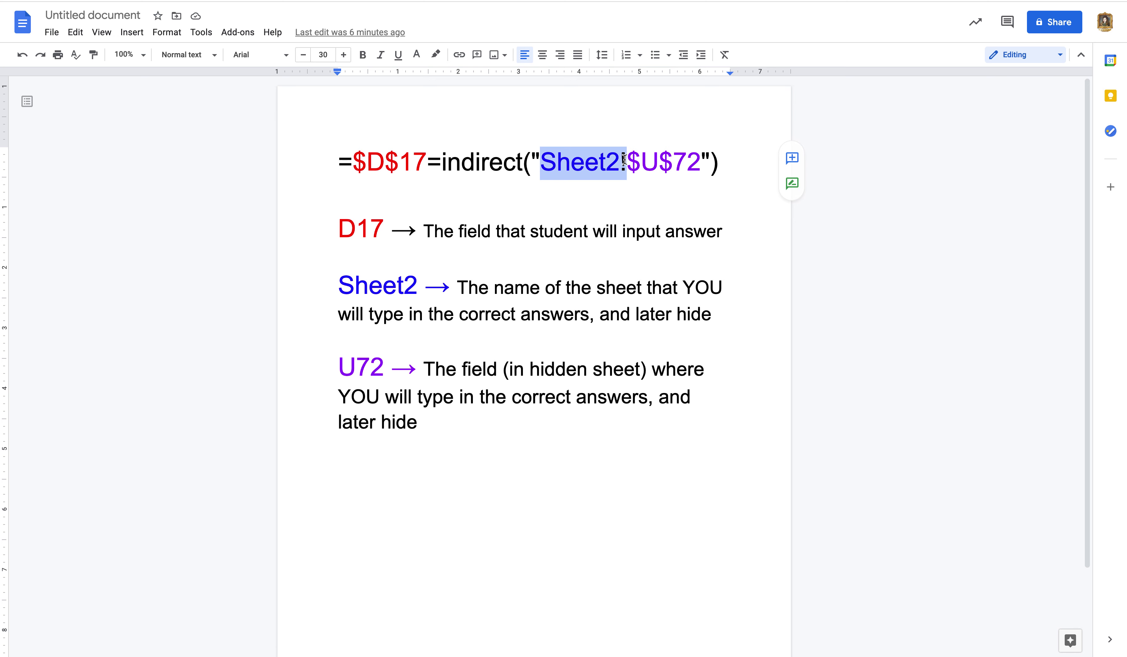
pyautogui.click(571, 160)
pyautogui.moveTo(541, 160); pyautogui.dragTo(617, 161)
# Switch to the Grease spreadsheet and, on Sheet2, select the answer key in U72:U91 and its first answer cell, U72.
pyautogui.hotkey('ctrl', 'Tab')
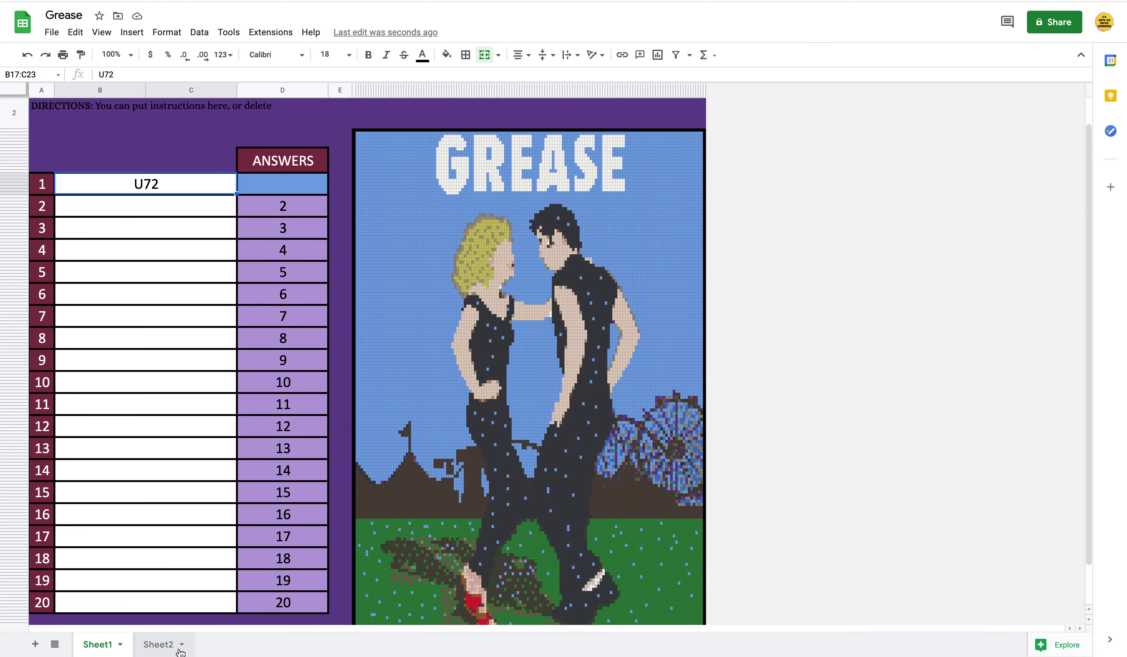
pyautogui.click(162, 646)
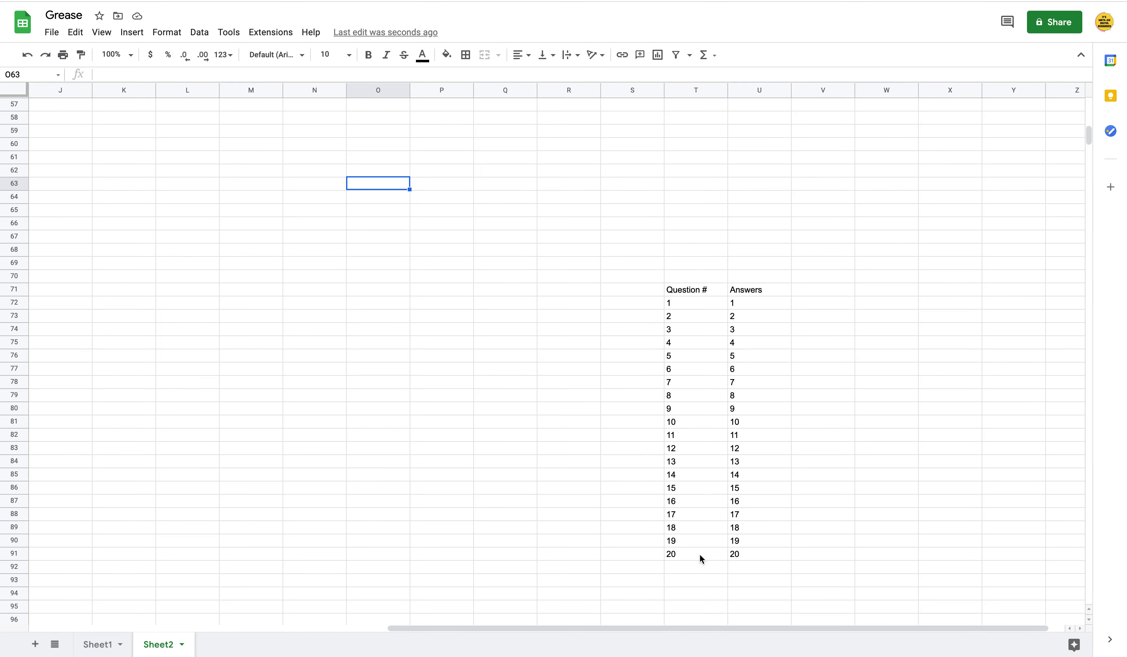
pyautogui.moveTo(768, 302); pyautogui.dragTo(766, 558)
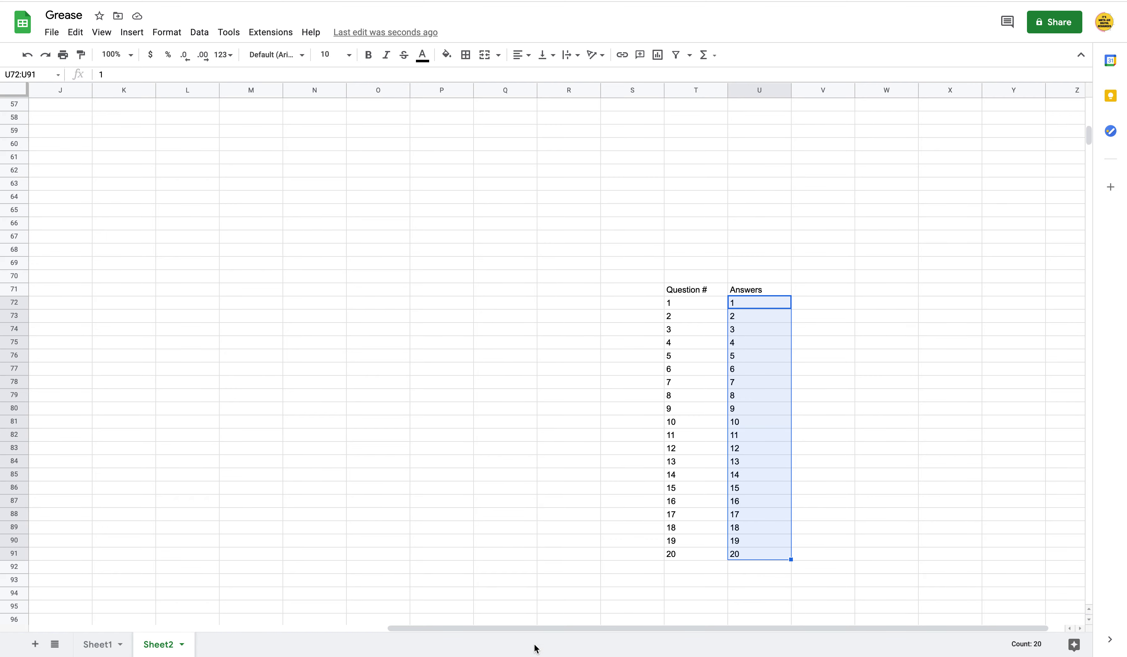
pyautogui.click(100, 644)
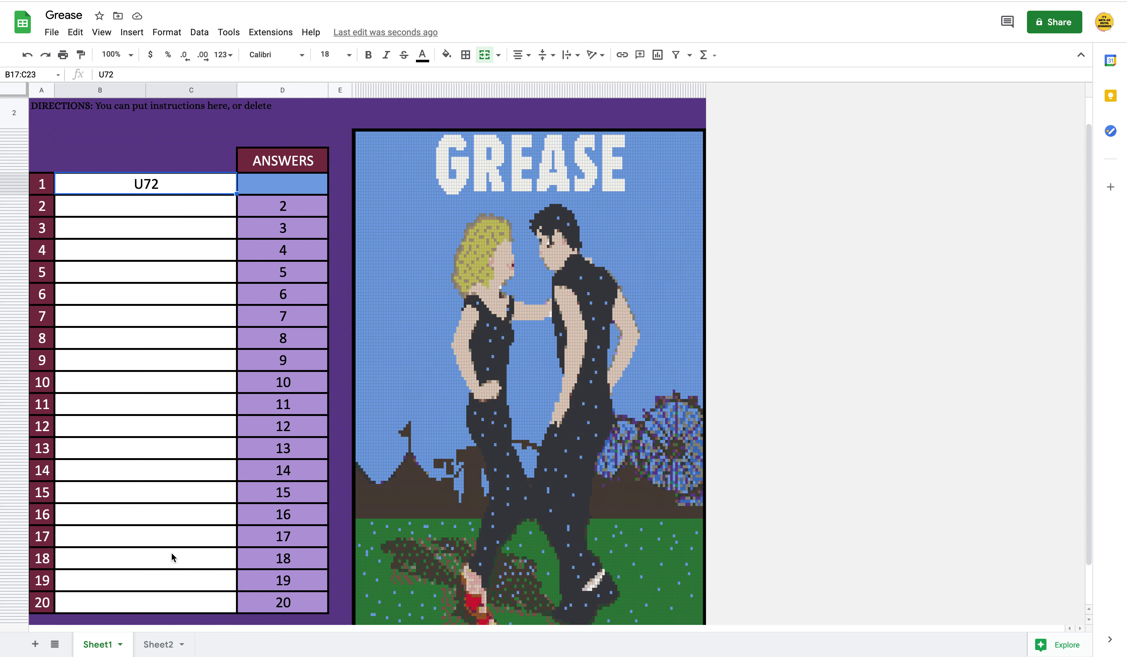
pyautogui.click(159, 646)
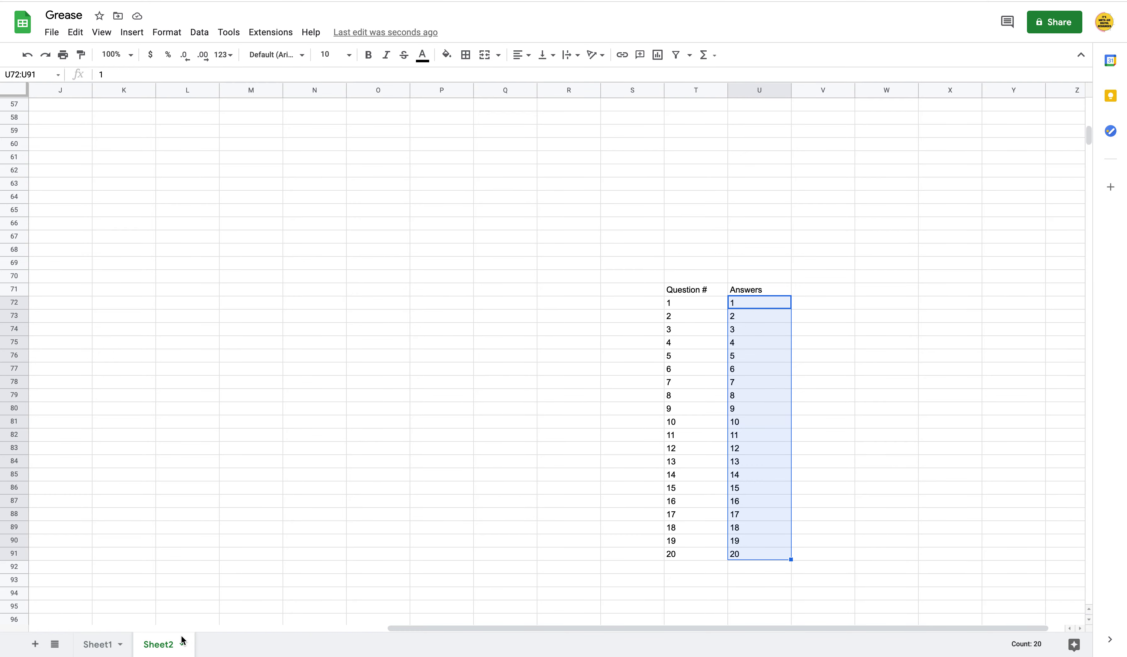
pyautogui.click(758, 305)
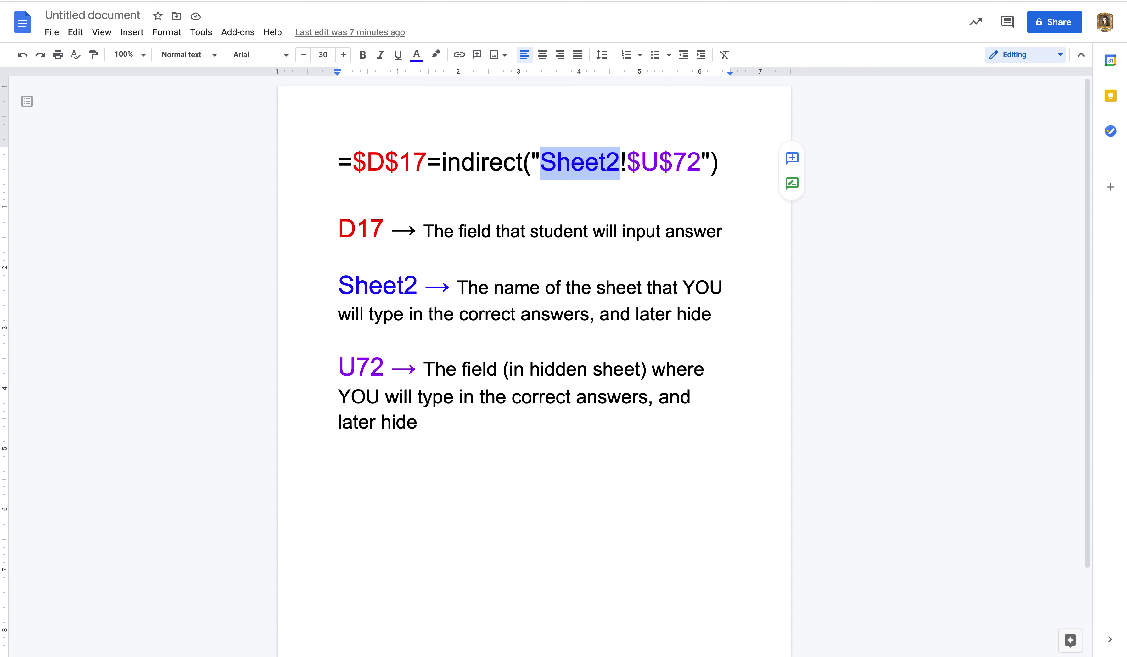
# In the formula document, highlight the U72 label, the $U$72 reference in the formula, and the whole formula line.
pyautogui.moveTo(384, 366); pyautogui.dragTo(317, 363)
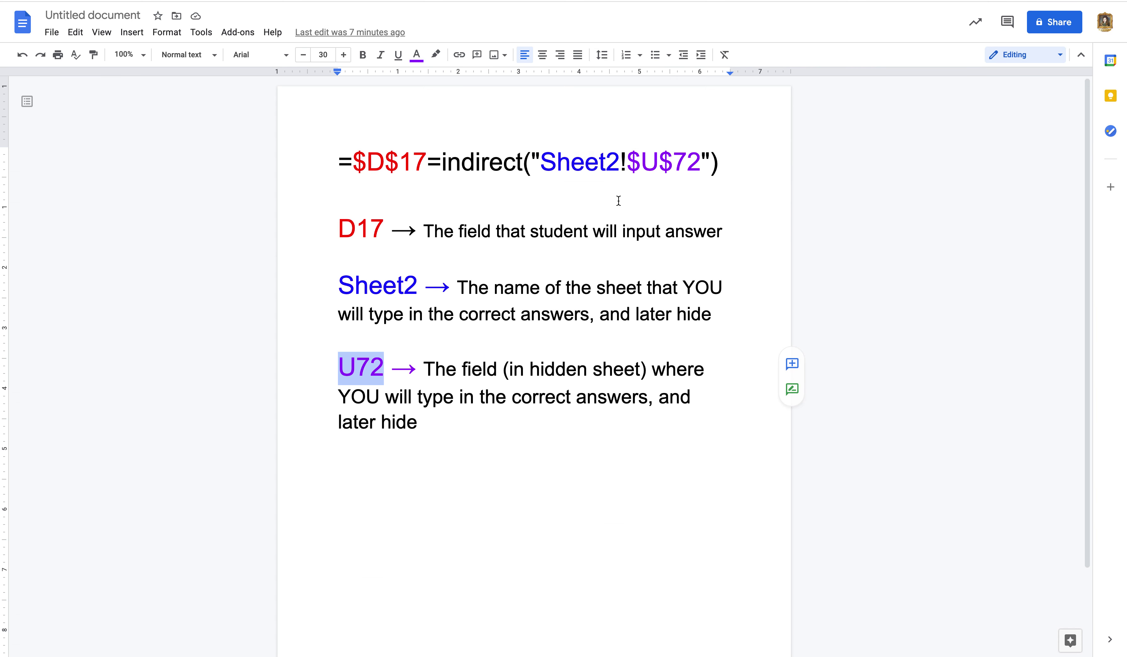
pyautogui.moveTo(627, 158); pyautogui.dragTo(698, 157)
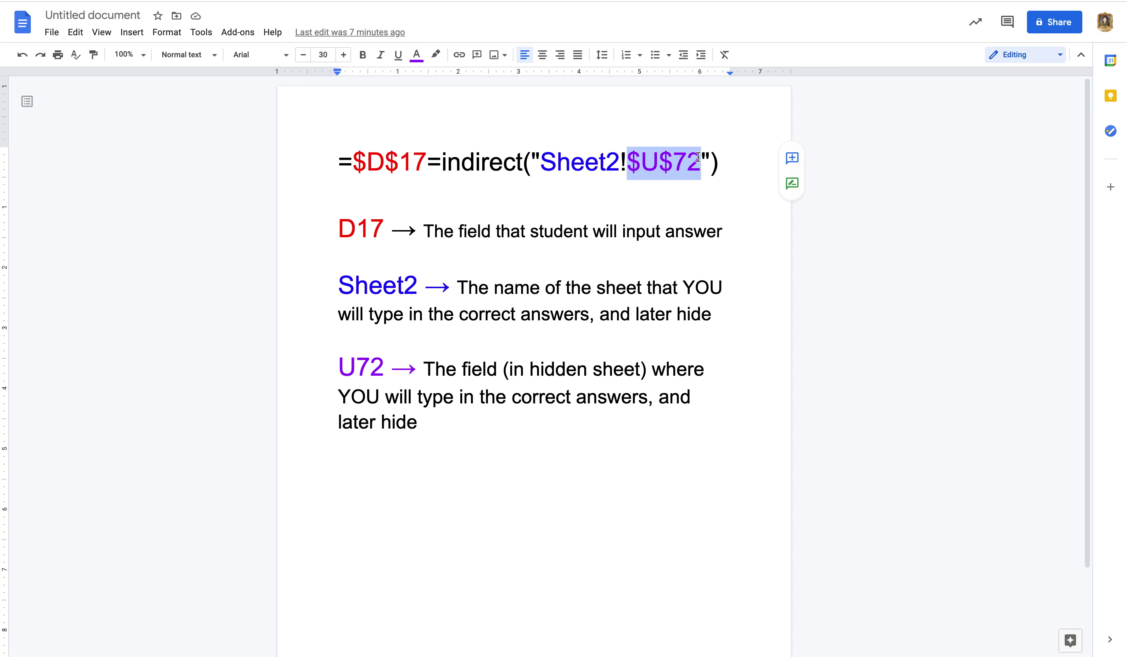
pyautogui.click(722, 162)
pyautogui.moveTo(722, 161); pyautogui.dragTo(309, 163)
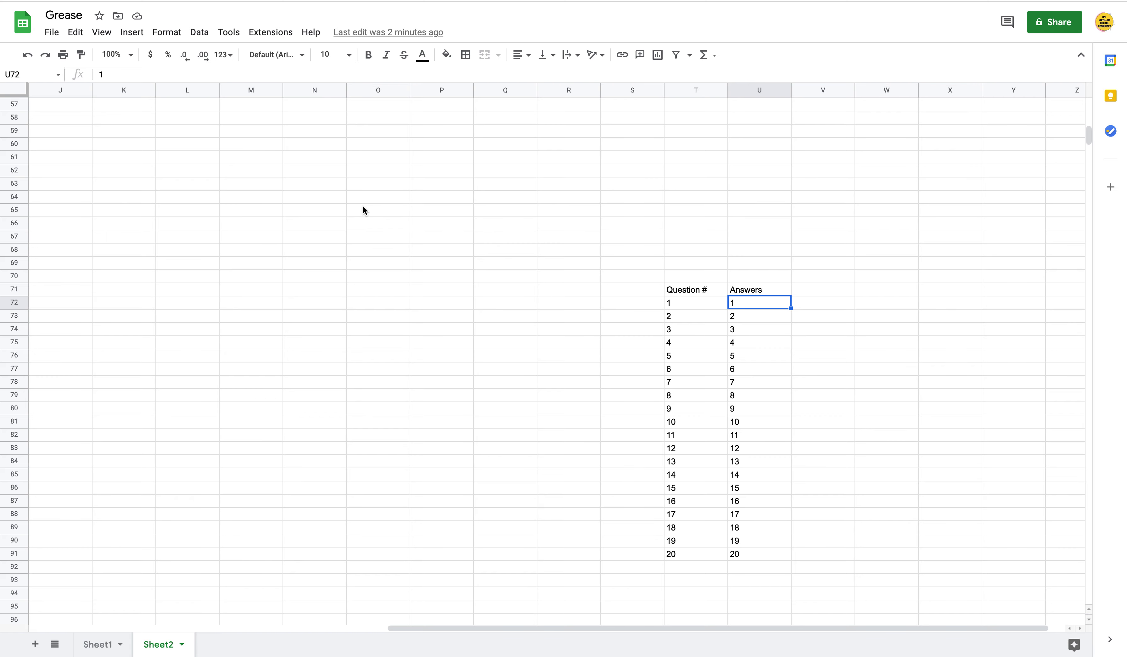
# On Sheet1 of the Grease spreadsheet, enter 1 as the answer to question 1 in D17.
pyautogui.click(106, 645)
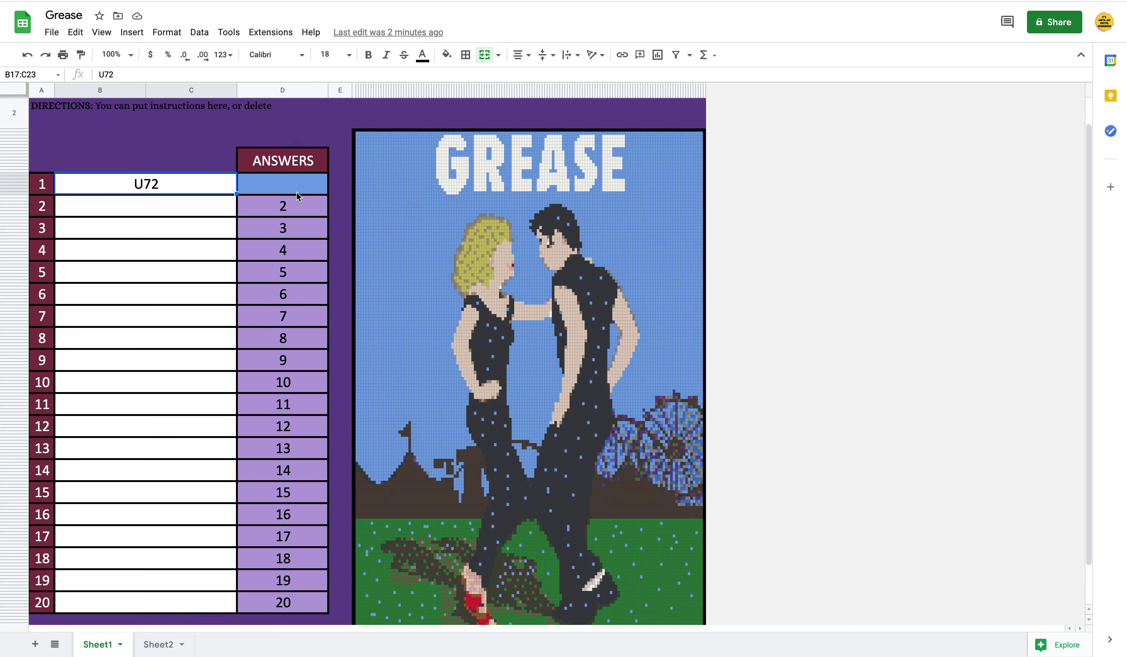
pyautogui.click(282, 183)
# On Sheet2, inspect the Question # and Answers headers of the answer key and select cell A1.
pyautogui.click(164, 644)
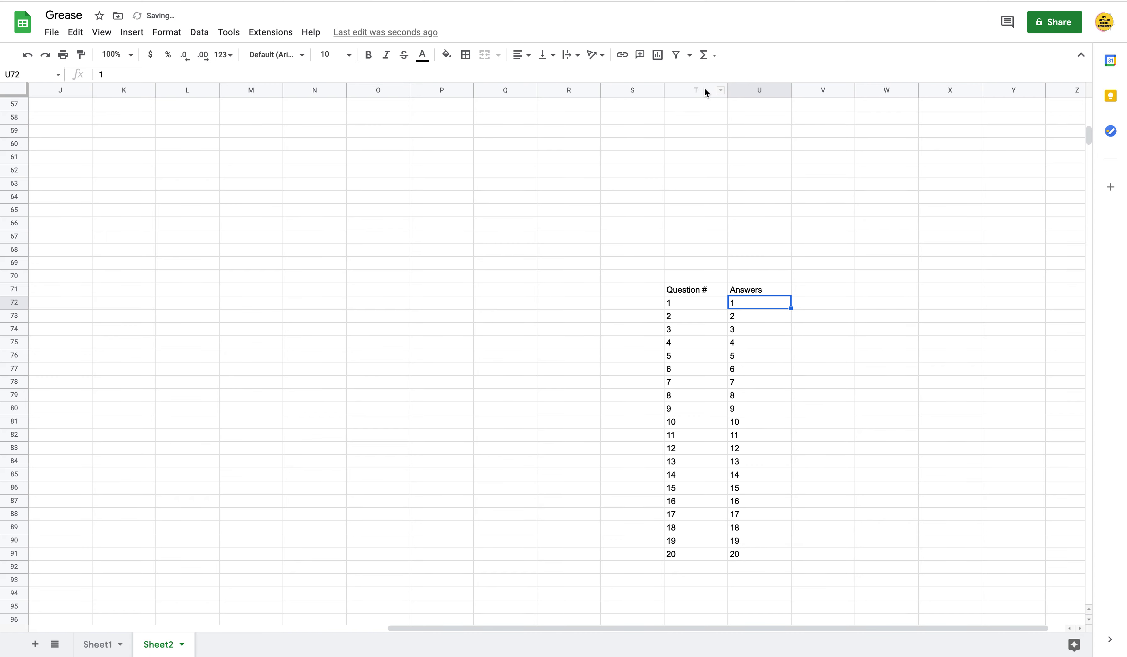
pyautogui.click(705, 290)
pyautogui.click(762, 292)
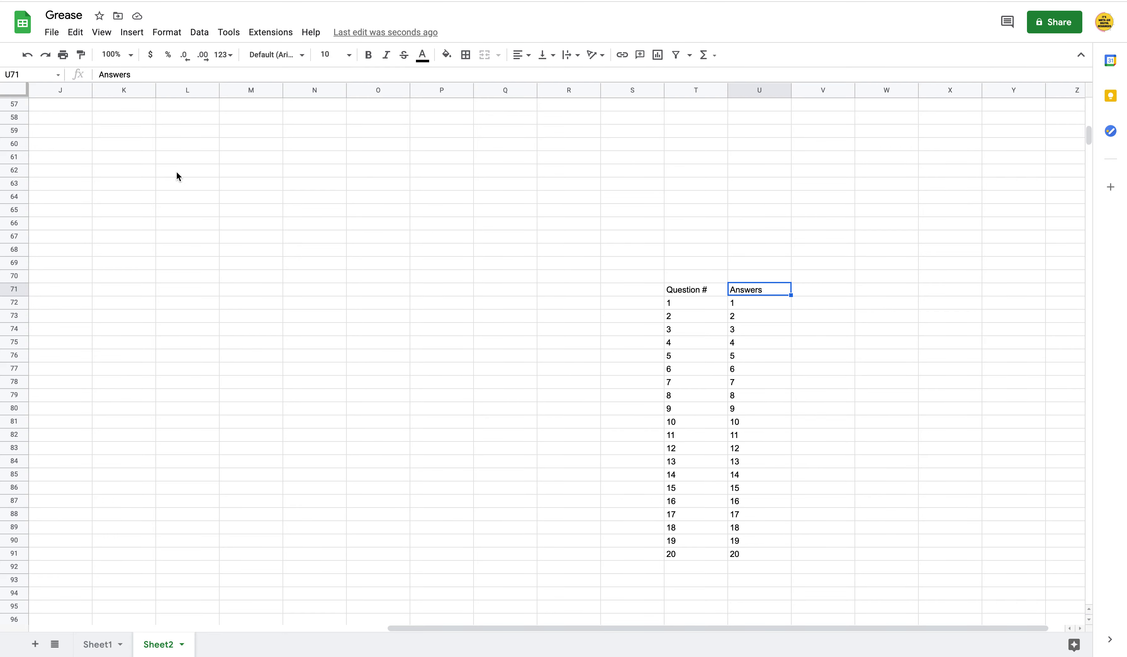
pyautogui.scroll(15, 176, 171)
pyautogui.hscroll(-5, 175, 171)
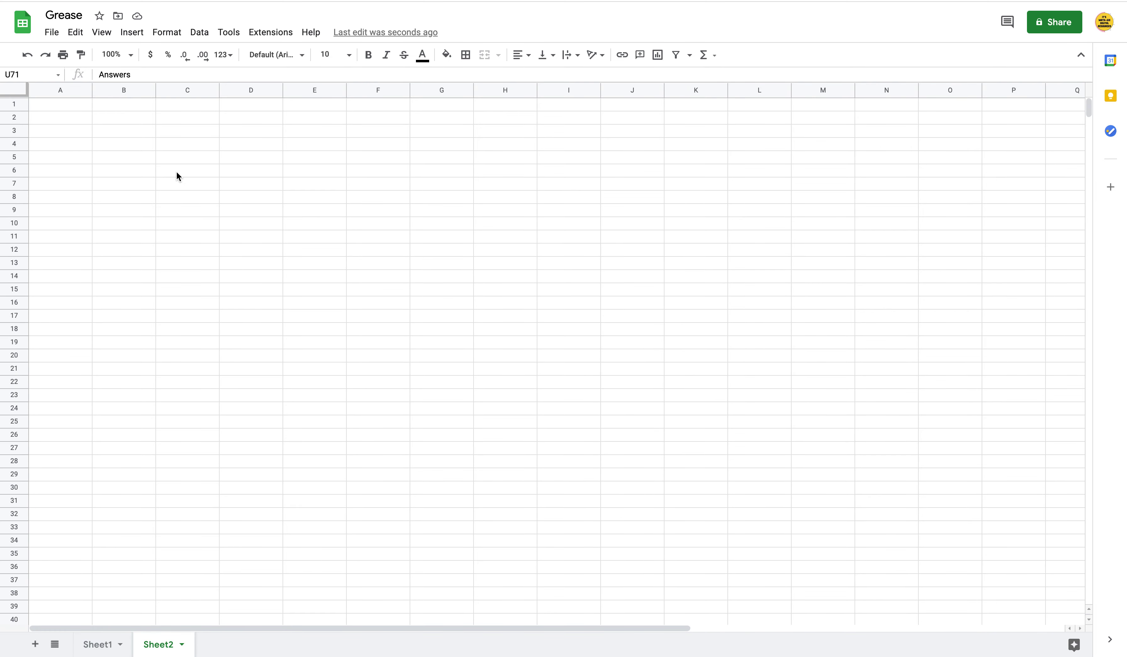
pyautogui.click(82, 107)
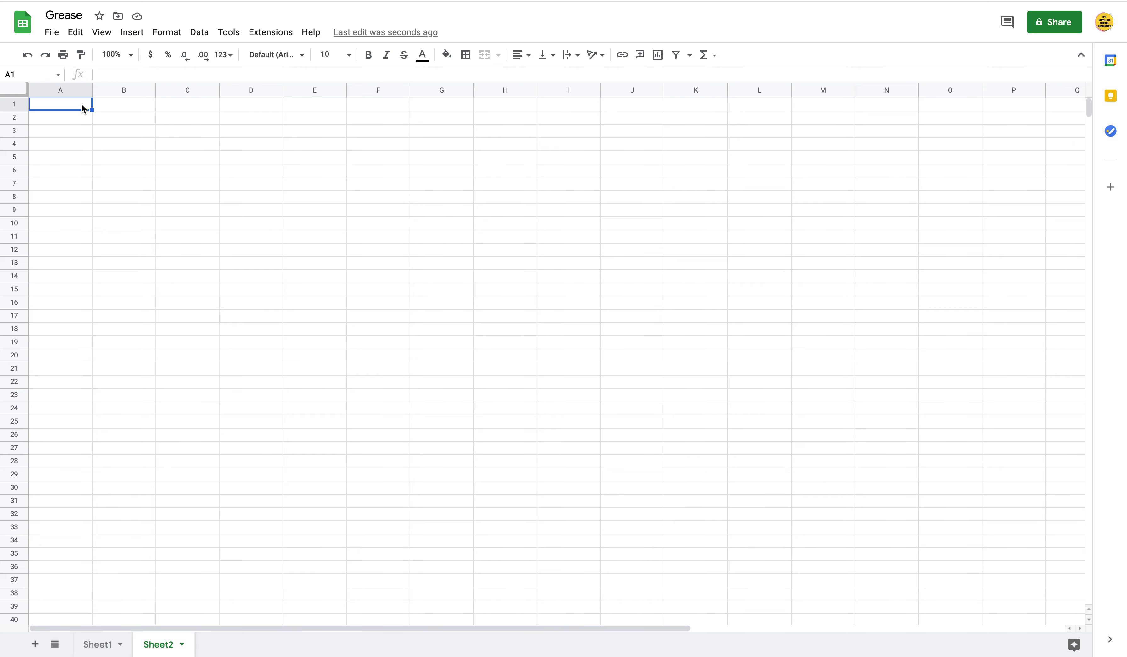
# Return to the answer key on Sheet2 and select the answers in U72:U91, followed by the first answer cell, U72.
pyautogui.scroll(-20, 769, 418)
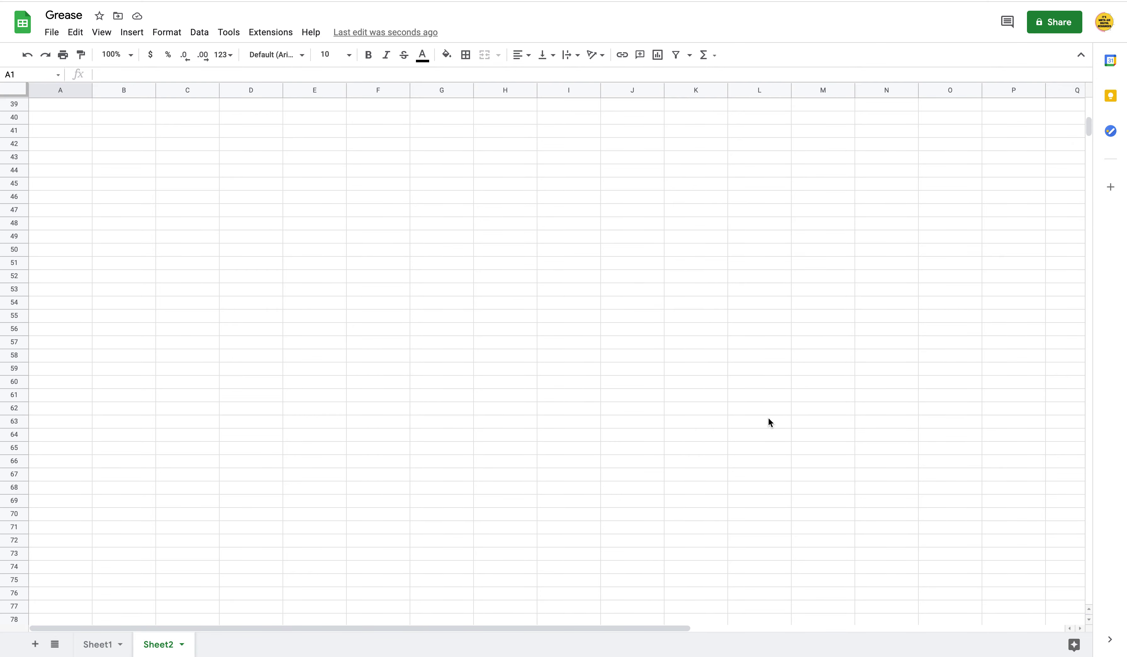
pyautogui.hscroll(10, 769, 419)
pyautogui.scroll(6, 768, 418)
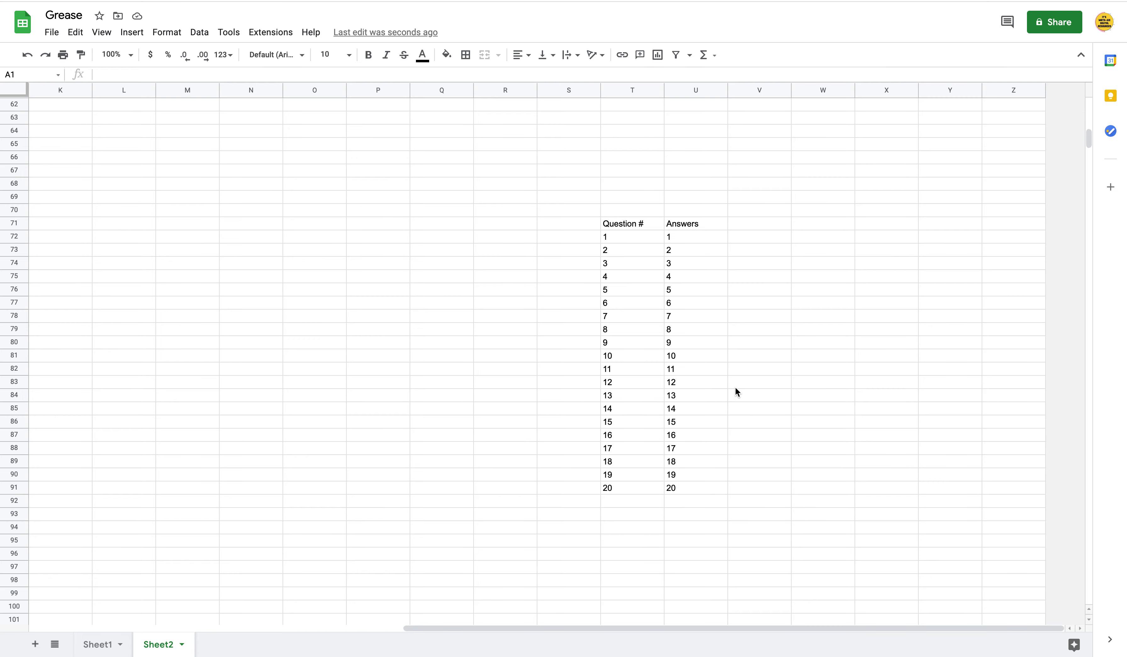
pyautogui.moveTo(706, 237); pyautogui.dragTo(707, 488)
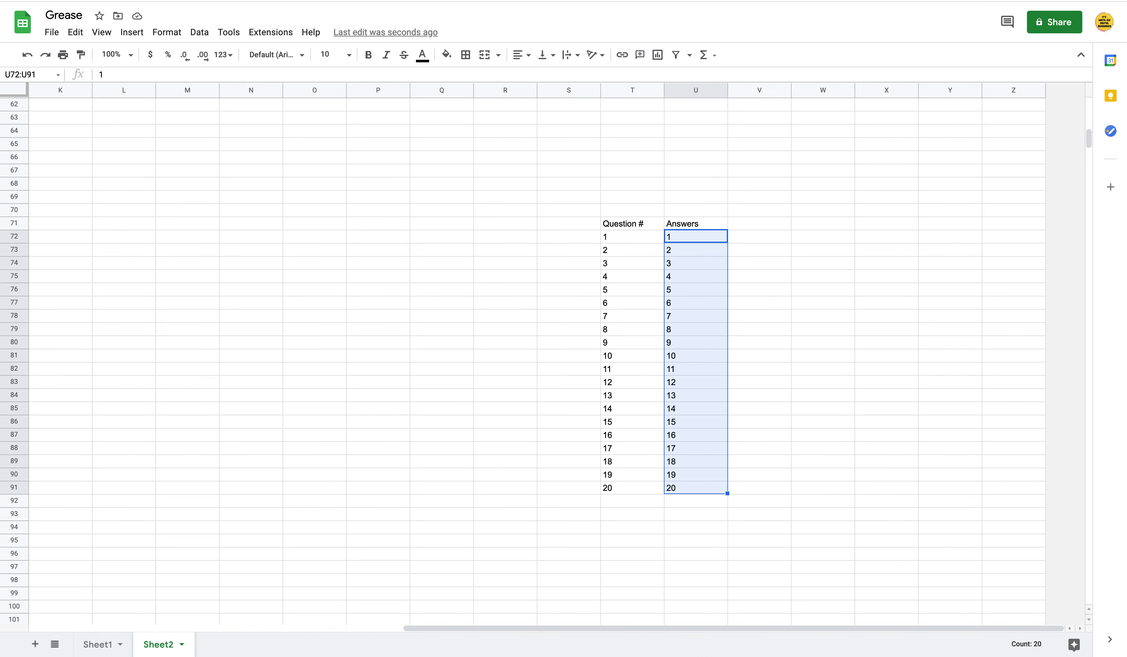
pyautogui.moveTo(722, 634)
pyautogui.click(777, 318)
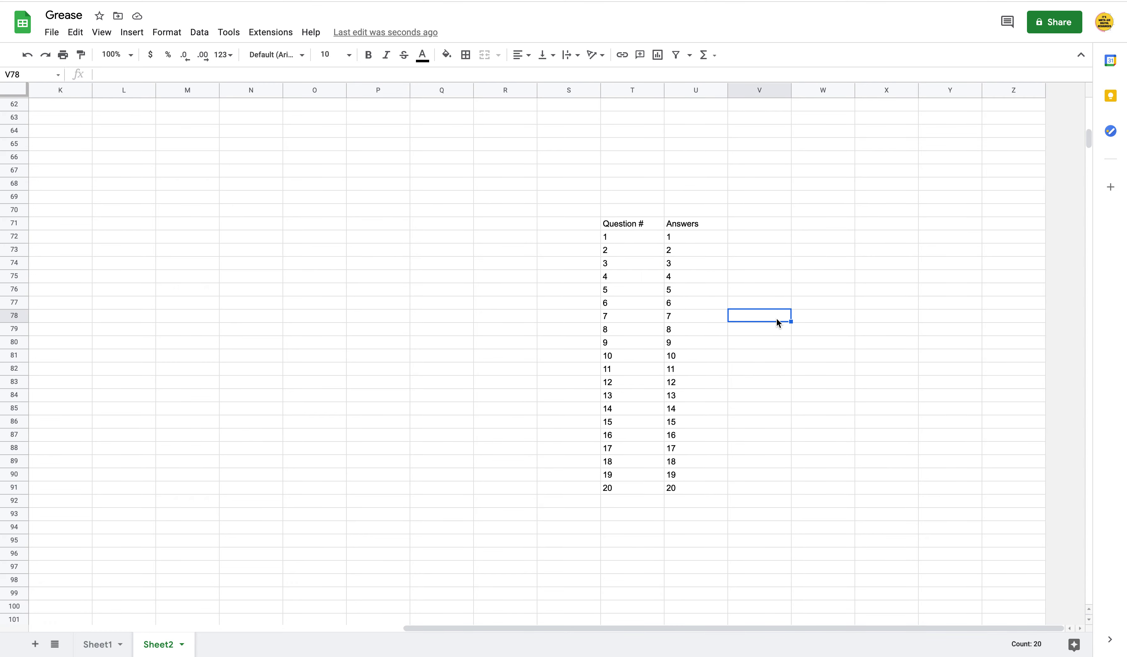
pyautogui.click(698, 236)
# On Sheet1, clear the answer to question 1 and select the answer cell for question 2.
pyautogui.click(96, 645)
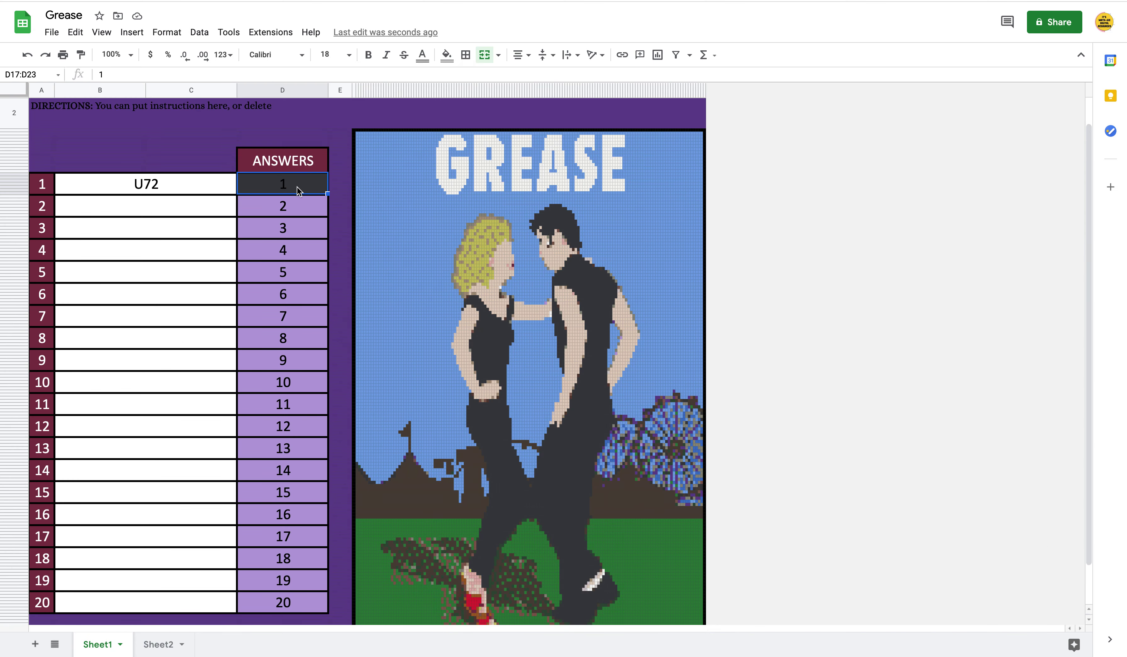
pyautogui.press('BackSpace')
pyautogui.click(293, 227)
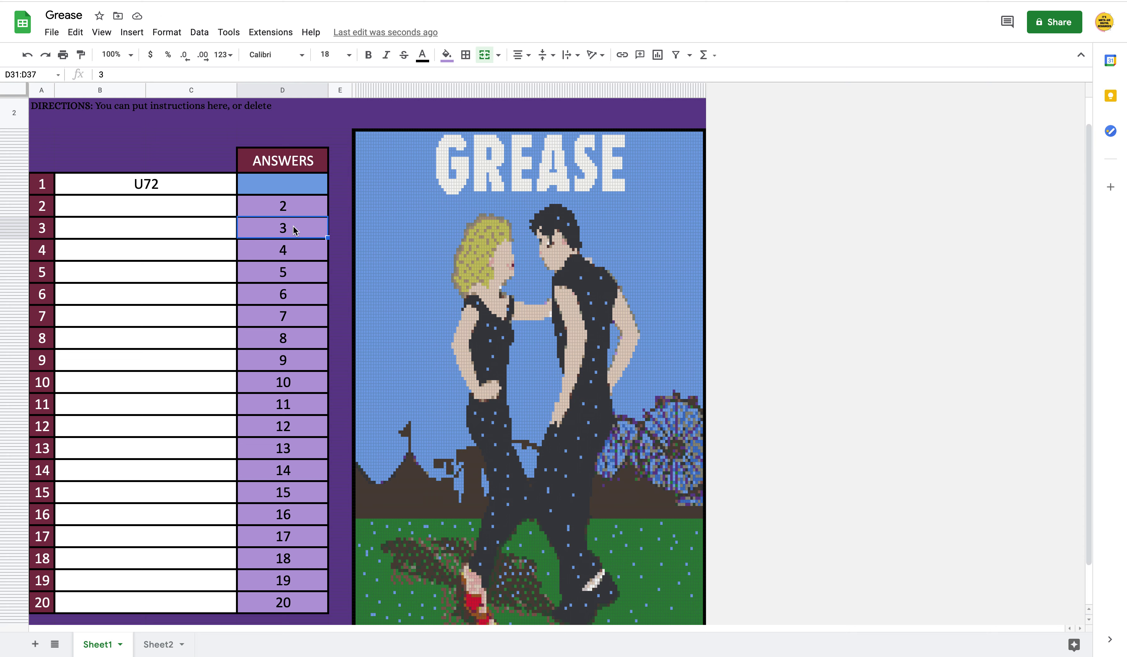
pyautogui.click(304, 212)
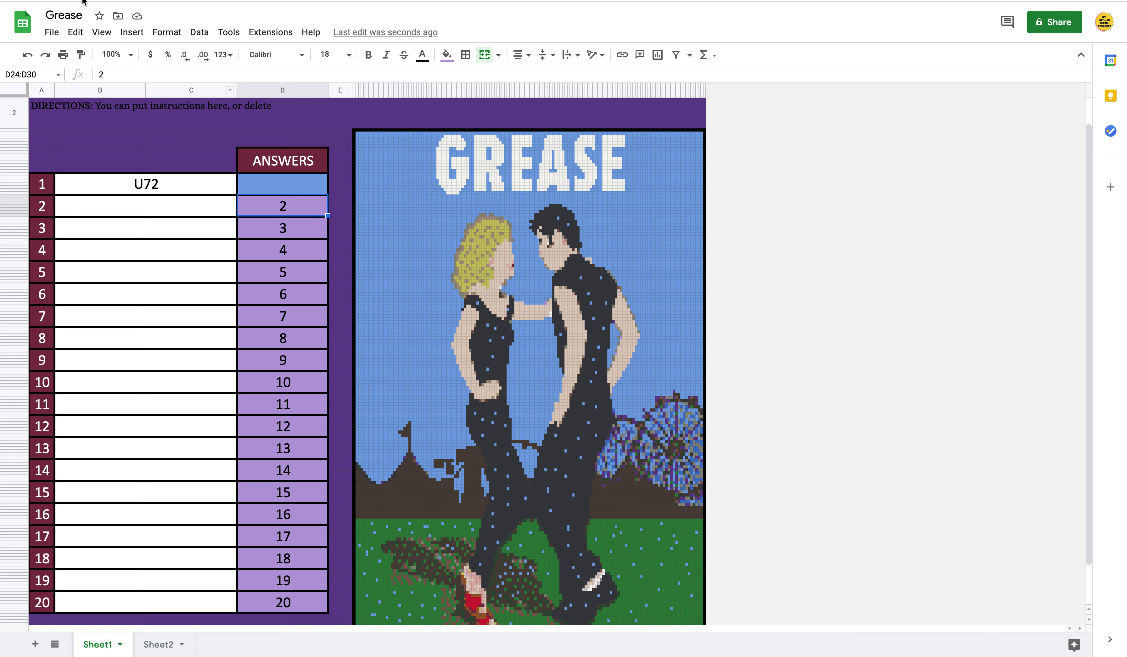
# Hide the formula bar and show it again.
pyautogui.click(102, 32)
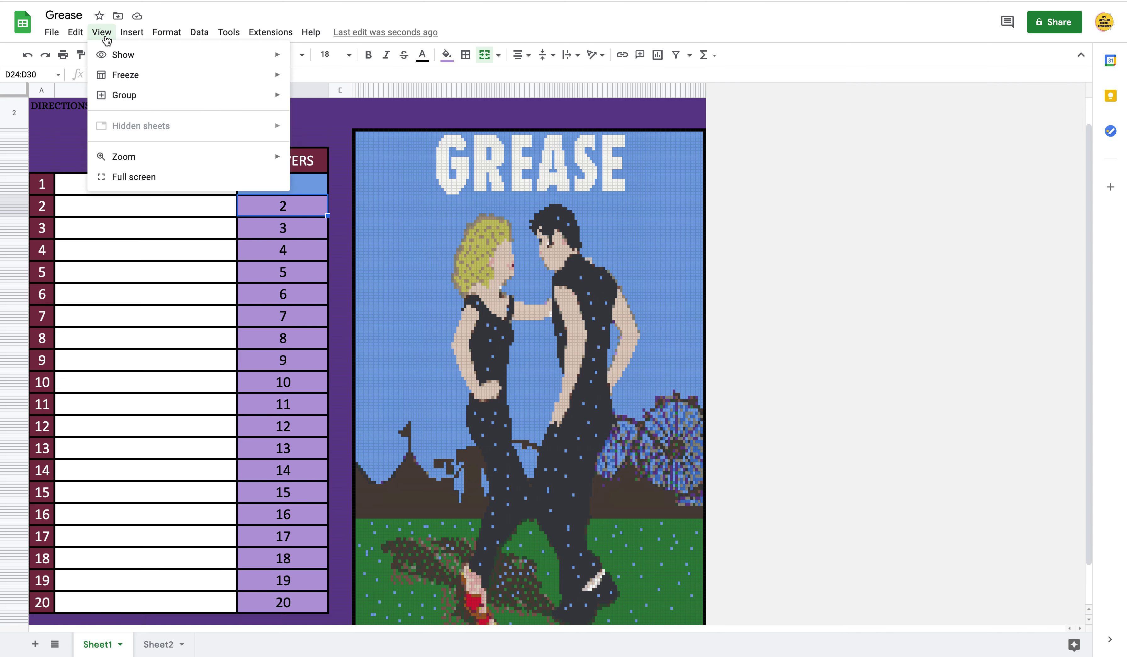
pyautogui.moveTo(118, 55)
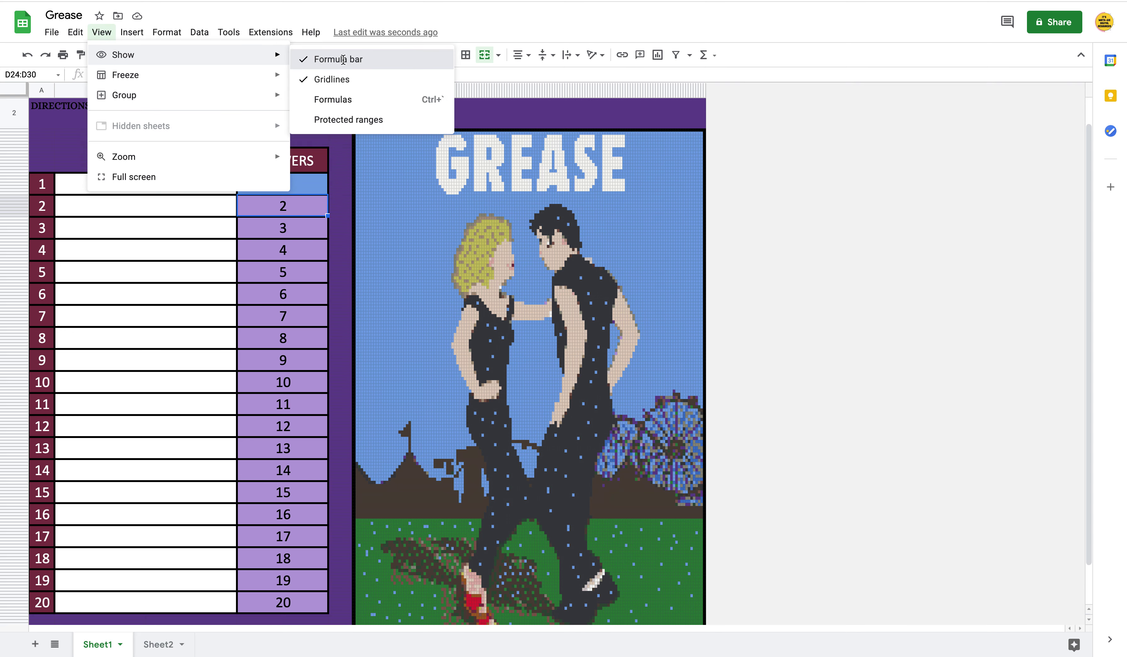
pyautogui.click(344, 63)
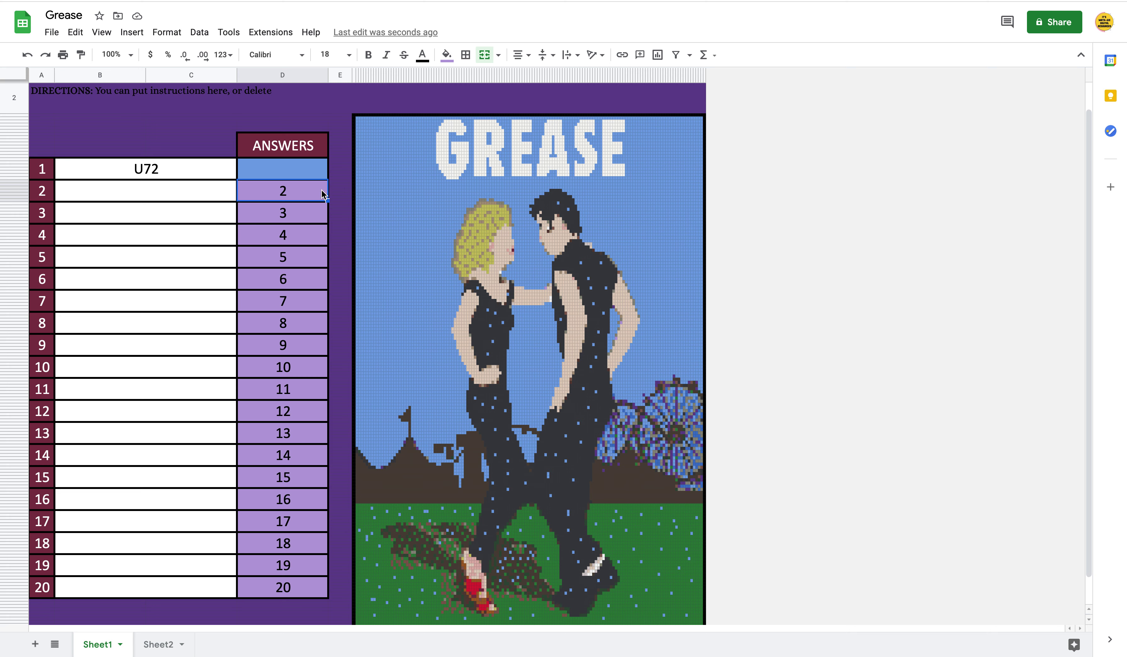
pyautogui.click(101, 32)
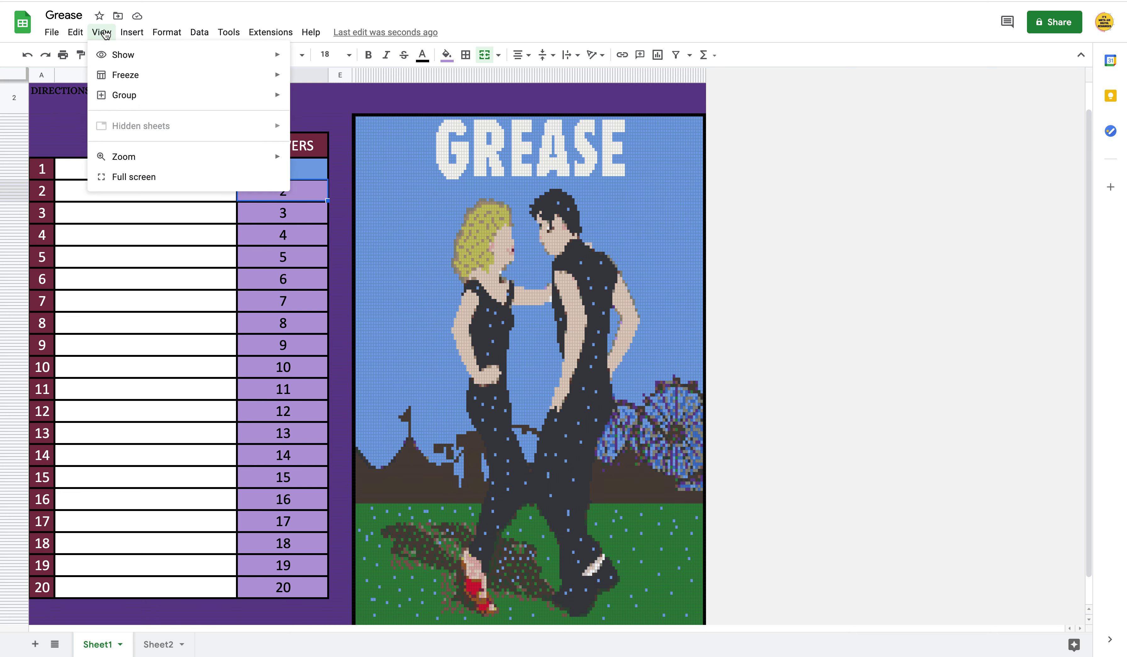
pyautogui.moveTo(114, 56)
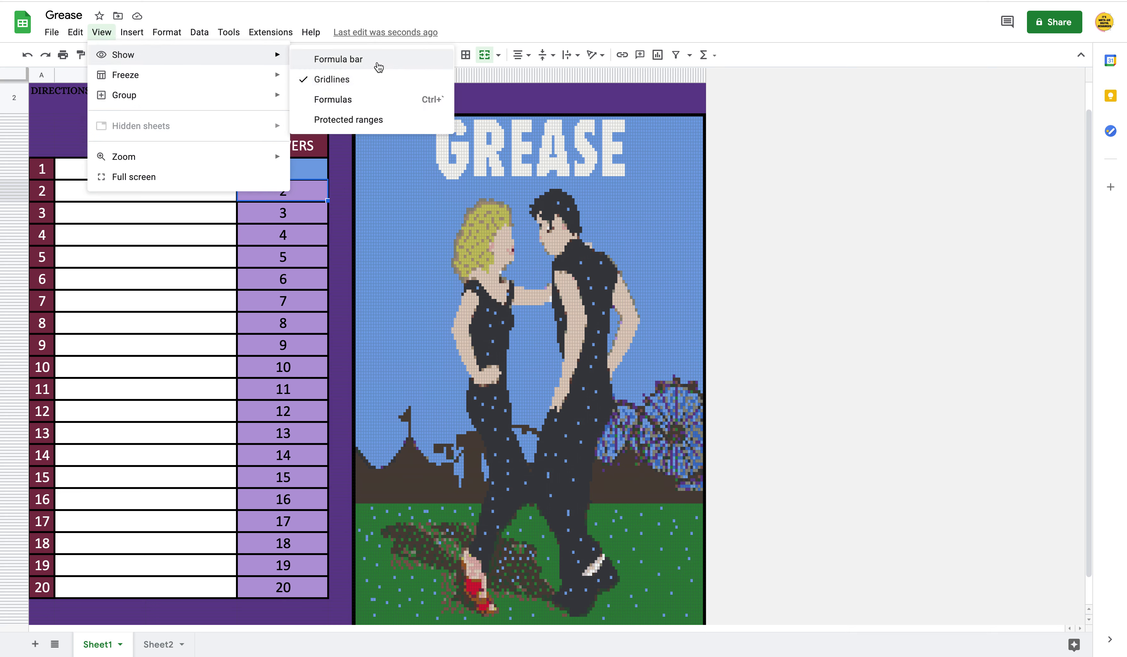
pyautogui.click(377, 60)
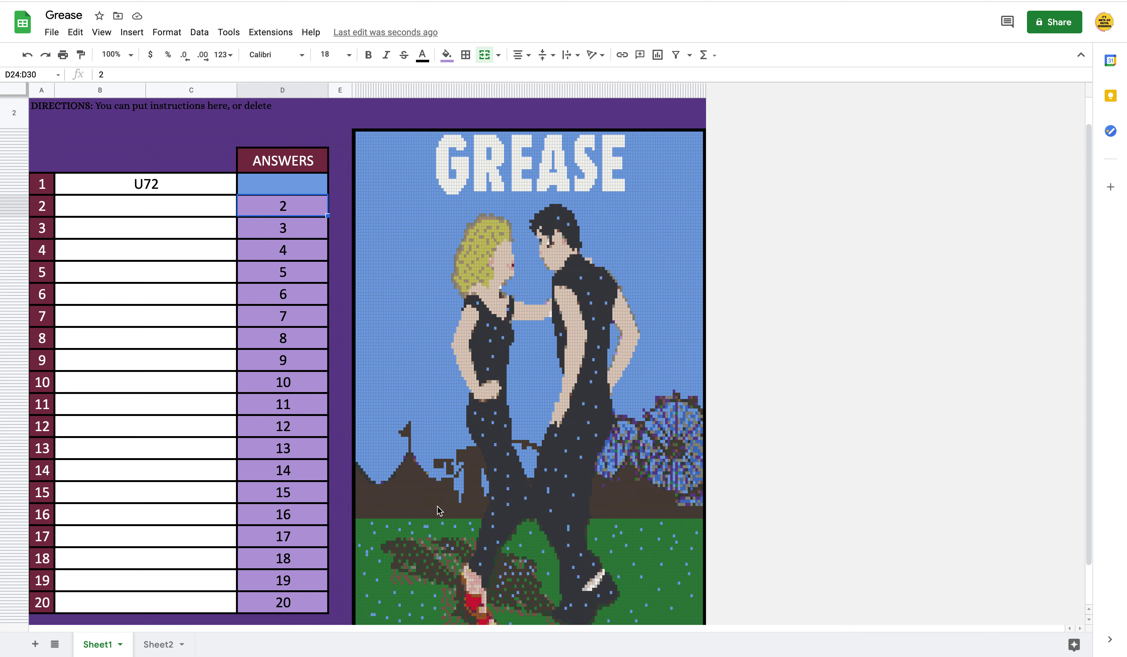
# Select scattered pixel cells across all the letters of the GREASE title, together with the question 2 answer cell D24.
pyautogui.click(451, 143)
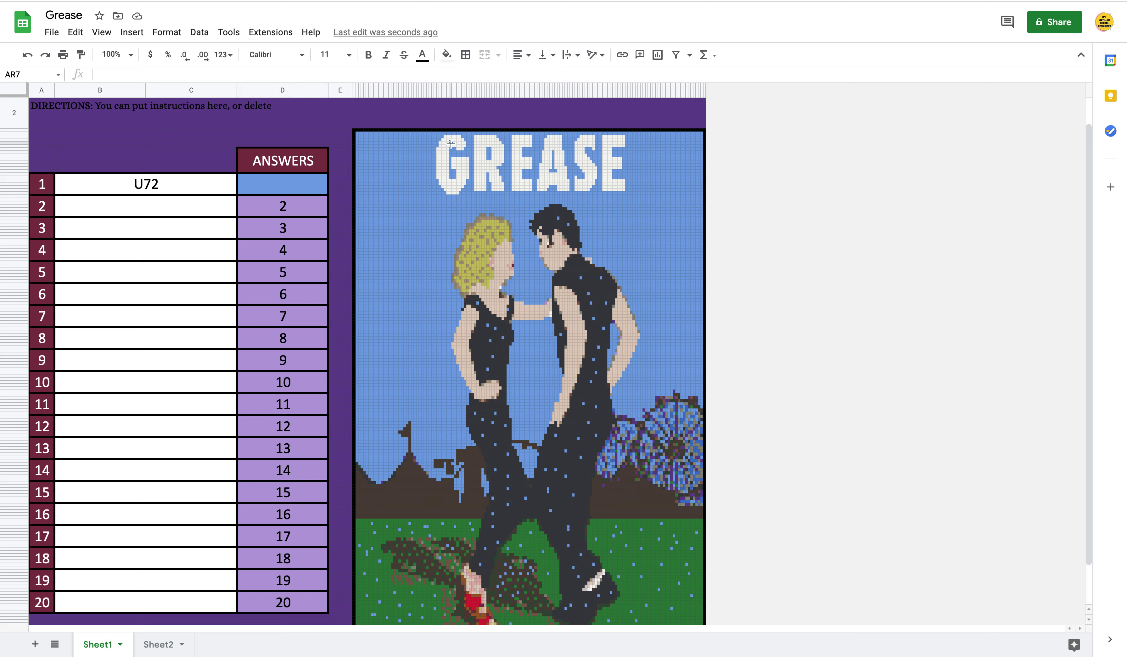
pyautogui.keyDown('super'); pyautogui.click(443, 151); pyautogui.keyUp('super')
pyautogui.keyDown('super'); pyautogui.click(442, 161); pyautogui.keyUp('super')
pyautogui.keyDown('super'); pyautogui.click(442, 173); pyautogui.keyUp('super')
pyautogui.keyDown('super'); pyautogui.click(451, 181); pyautogui.keyUp('super')
pyautogui.keyDown('super'); pyautogui.click(465, 173); pyautogui.keyUp('super')
pyautogui.keyDown('super'); pyautogui.click(457, 162); pyautogui.keyUp('super')
pyautogui.keyDown('super'); pyautogui.click(482, 165); pyautogui.keyUp('super')
pyautogui.keyDown('super'); pyautogui.click(496, 158); pyautogui.keyUp('super')
pyautogui.keyDown('super'); pyautogui.click(494, 138); pyautogui.keyUp('super')
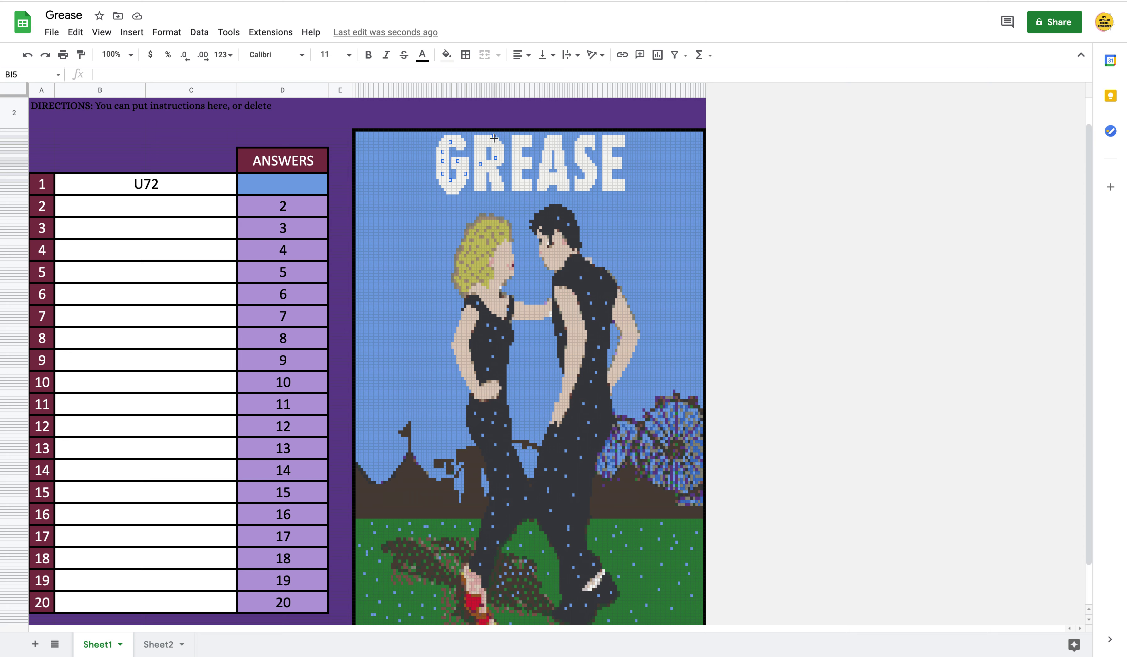
pyautogui.keyDown('super'); pyautogui.click(479, 145); pyautogui.keyUp('super')
pyautogui.keyDown('super'); pyautogui.click(478, 175); pyautogui.keyUp('super')
pyautogui.keyDown('super'); pyautogui.click(480, 180); pyautogui.keyUp('super')
pyautogui.keyDown('super'); pyautogui.click(493, 177); pyautogui.keyUp('super')
pyautogui.keyDown('super'); pyautogui.click(516, 156); pyautogui.keyUp('super')
pyautogui.keyDown('super'); pyautogui.click(526, 165); pyautogui.keyUp('super')
pyautogui.keyDown('super'); pyautogui.click(516, 168); pyautogui.keyUp('super')
pyautogui.keyDown('super'); pyautogui.click(516, 185); pyautogui.keyUp('super')
pyautogui.keyDown('super'); pyautogui.click(527, 186); pyautogui.keyUp('super')
pyautogui.keyDown('super'); pyautogui.click(526, 146); pyautogui.keyUp('super')
pyautogui.keyDown('super'); pyautogui.click(553, 142); pyautogui.keyUp('super')
pyautogui.keyDown('super'); pyautogui.click(556, 155); pyautogui.keyUp('super')
pyautogui.keyDown('super'); pyautogui.click(540, 177); pyautogui.keyUp('super')
pyautogui.keyDown('super'); pyautogui.click(558, 177); pyautogui.keyUp('super')
pyautogui.keyDown('super'); pyautogui.click(584, 186); pyautogui.keyUp('super')
pyautogui.keyDown('super'); pyautogui.click(592, 171); pyautogui.keyUp('super')
pyautogui.keyDown('super'); pyautogui.click(583, 164); pyautogui.keyUp('super')
pyautogui.keyDown('super'); pyautogui.click(583, 139); pyautogui.keyUp('super')
pyautogui.keyDown('super'); pyautogui.click(611, 139); pyautogui.keyUp('super')
pyautogui.keyDown('super'); pyautogui.click(609, 156); pyautogui.keyUp('super')
pyautogui.keyDown('super'); pyautogui.click(615, 161); pyautogui.keyUp('super')
pyautogui.keyDown('super'); pyautogui.click(606, 173); pyautogui.keyUp('super')
pyautogui.keyDown('super'); pyautogui.click(606, 186); pyautogui.keyUp('super')
pyautogui.keyDown('super'); pyautogui.click(623, 187); pyautogui.keyUp('super')
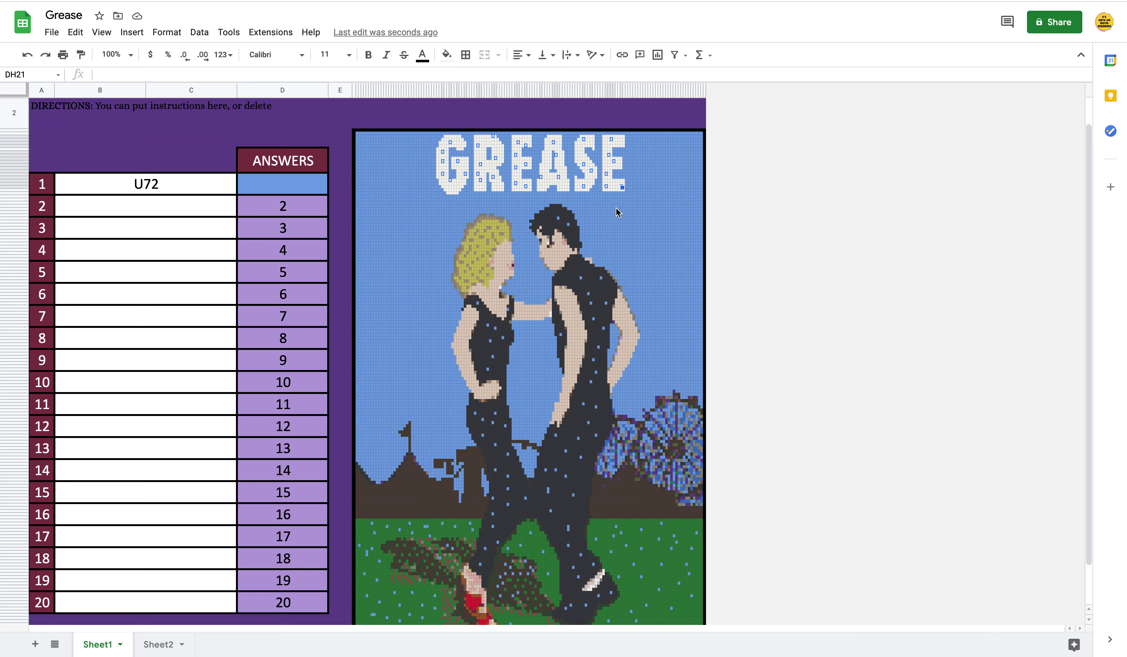
pyautogui.click(279, 213)
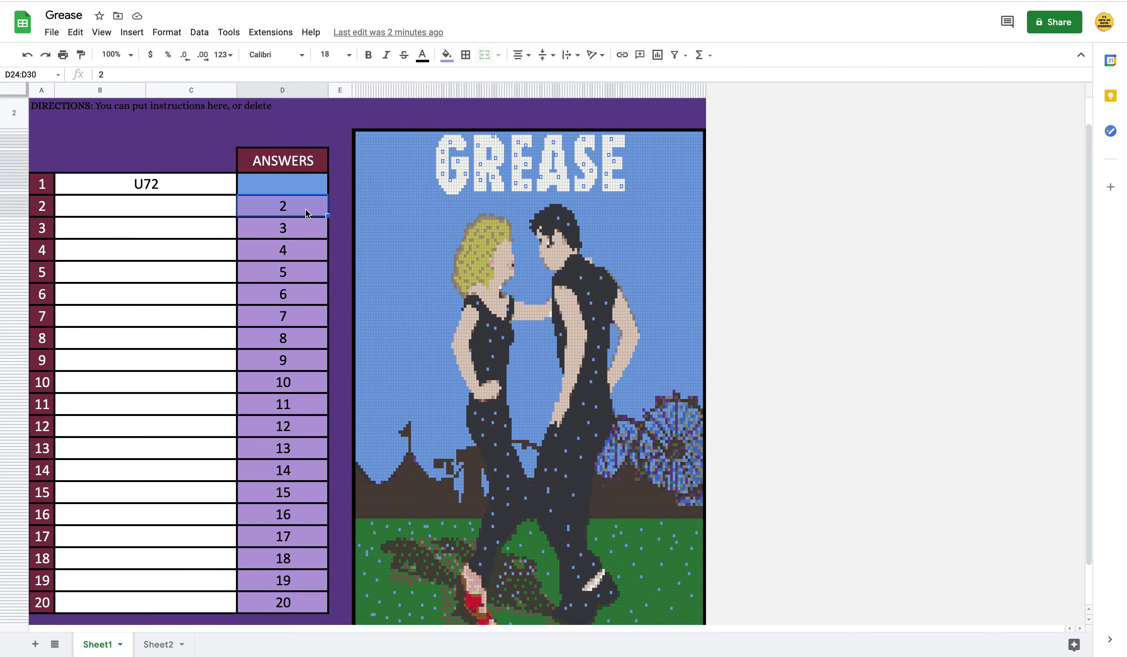
pyautogui.click(621, 185)
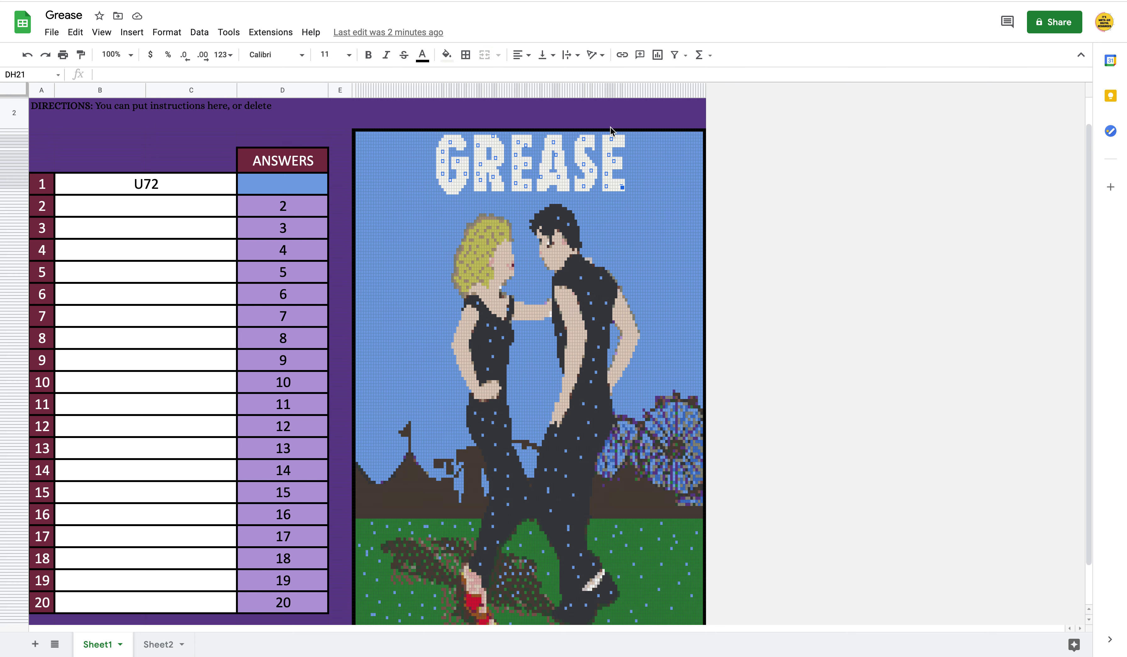
# Check the title cells' custom fill color and open conditional formatting for the selected title cells and answer cell D24.
pyautogui.click(445, 58)
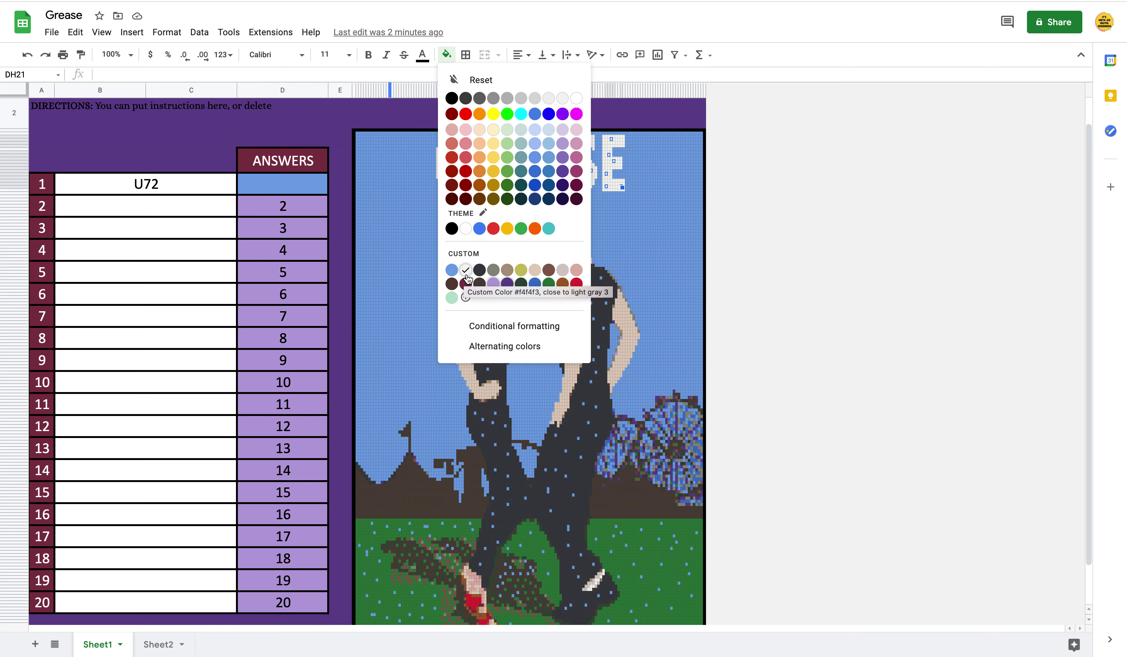
pyautogui.click(273, 207)
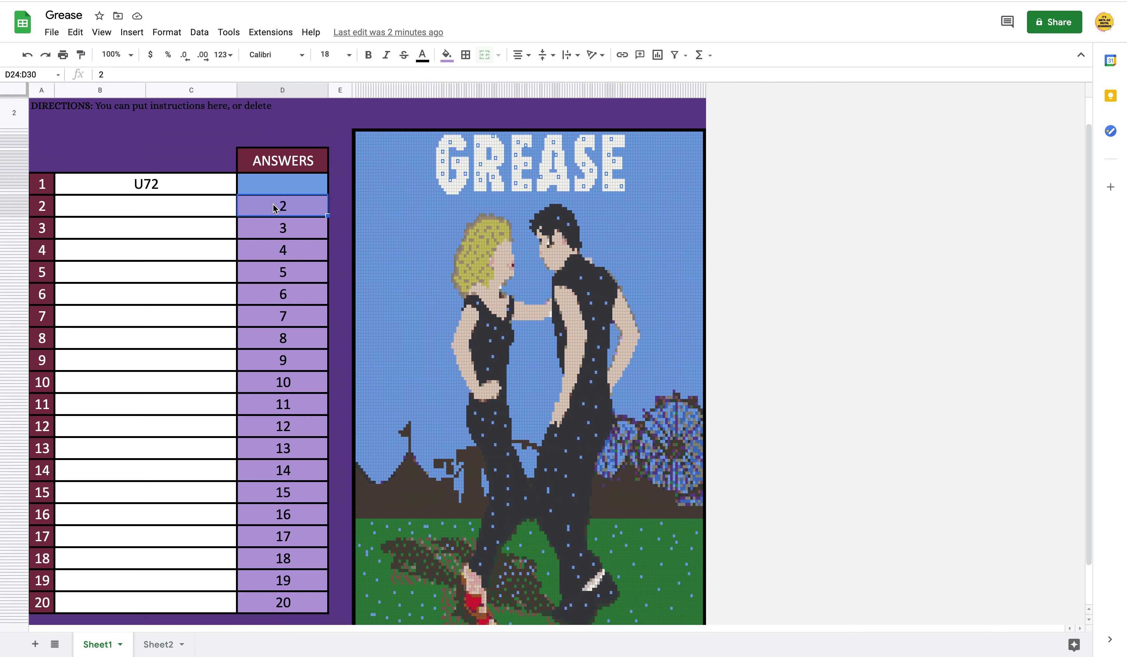
pyautogui.rightClick(273, 208)
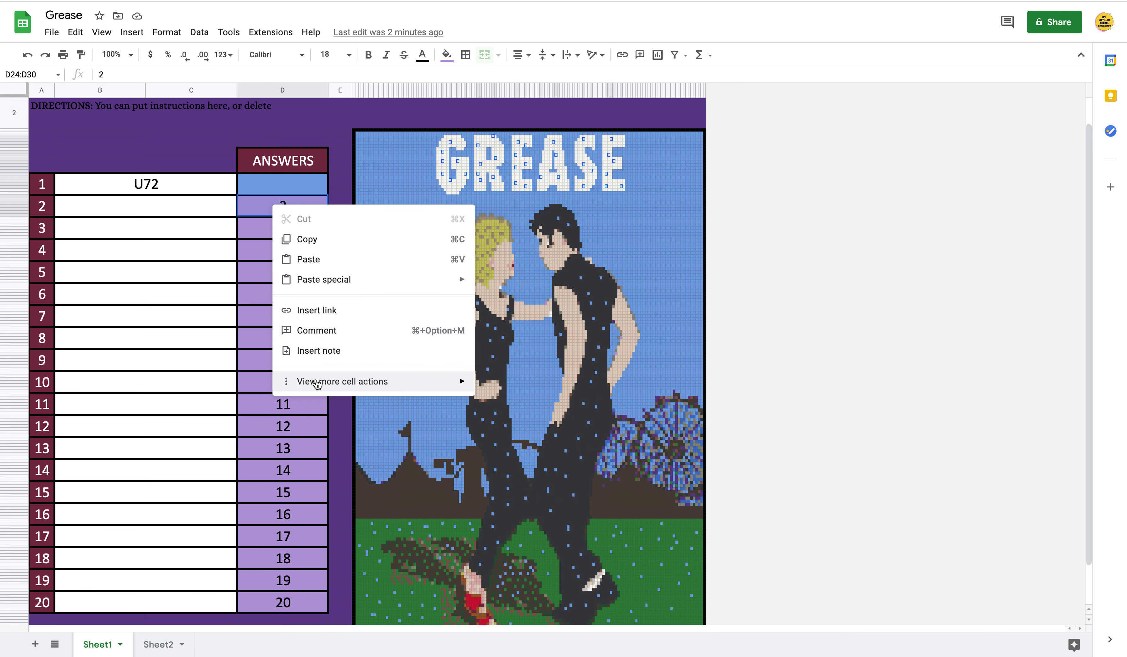
pyautogui.moveTo(316, 381)
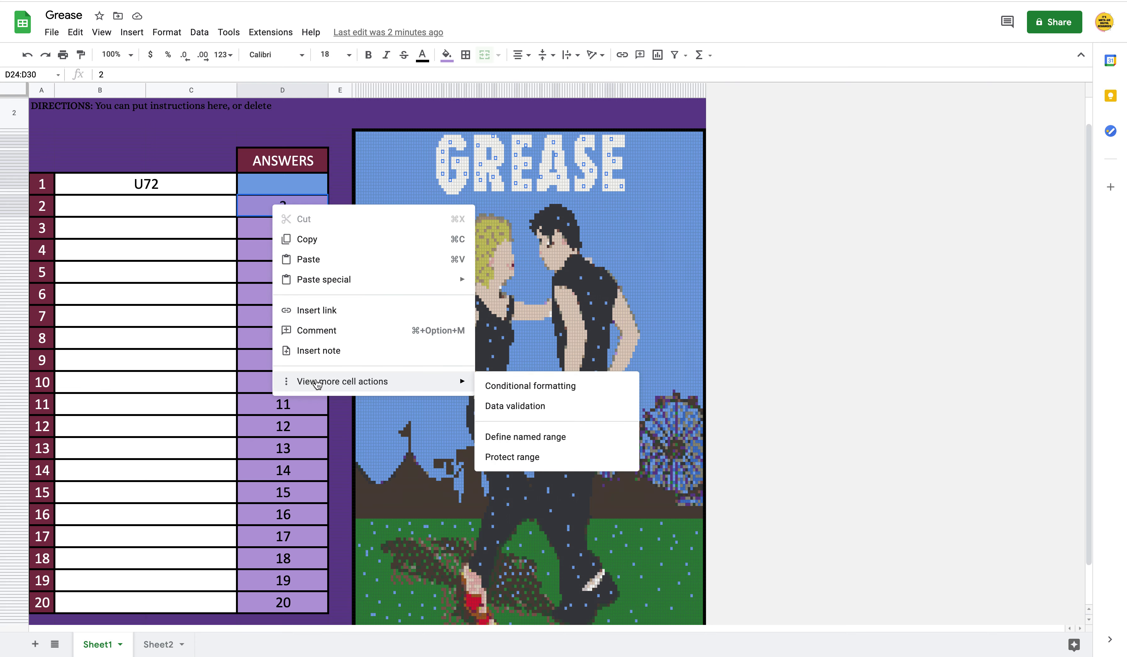
pyautogui.click(575, 396)
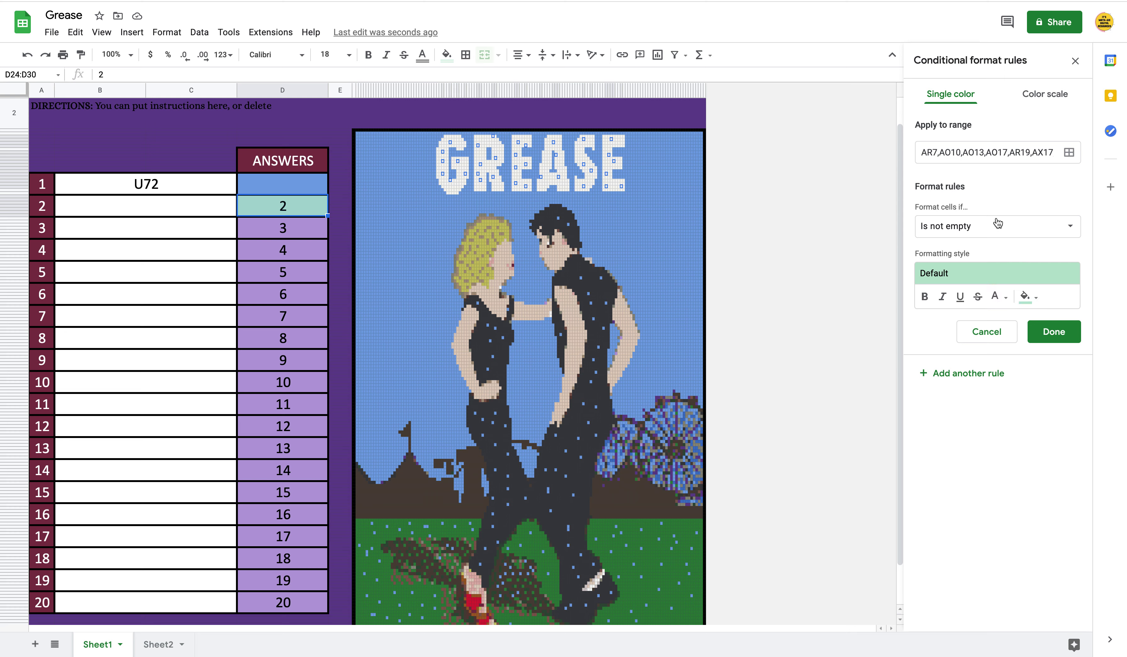
# Set the rule's condition to the custom formula =$D$17=indirect("Sheet2!$U$72"), consulting the sample formula in the Google Docs document.
pyautogui.click(998, 227)
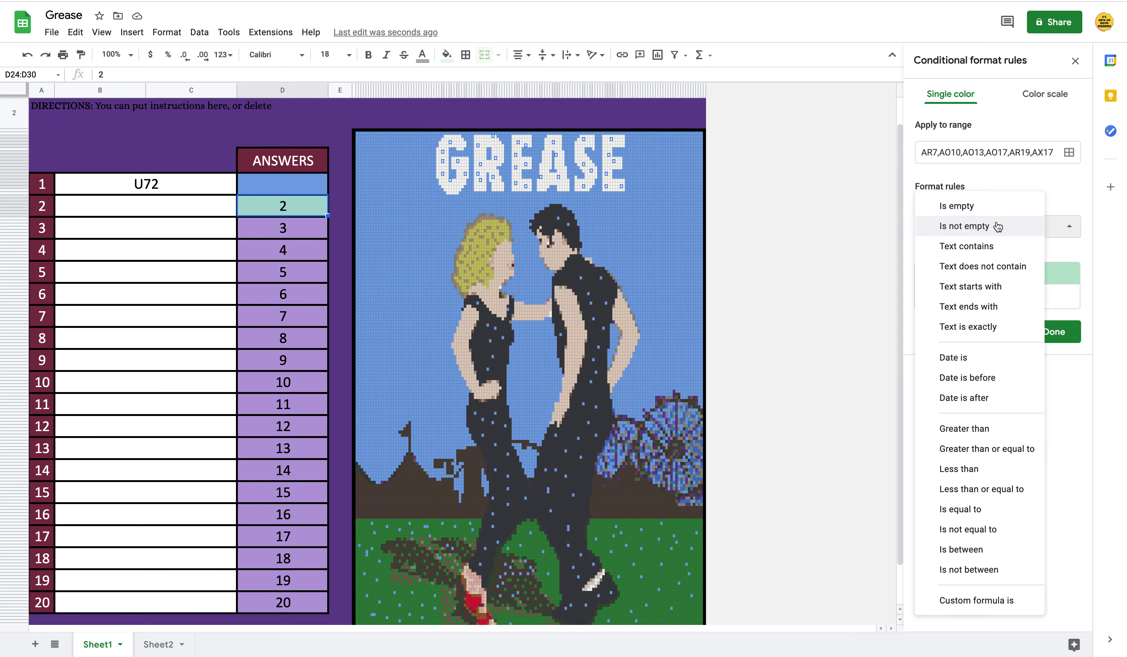
pyautogui.click(983, 599)
pyautogui.click(956, 256)
pyautogui.write('=indirect("Sheet2!$U$72")')
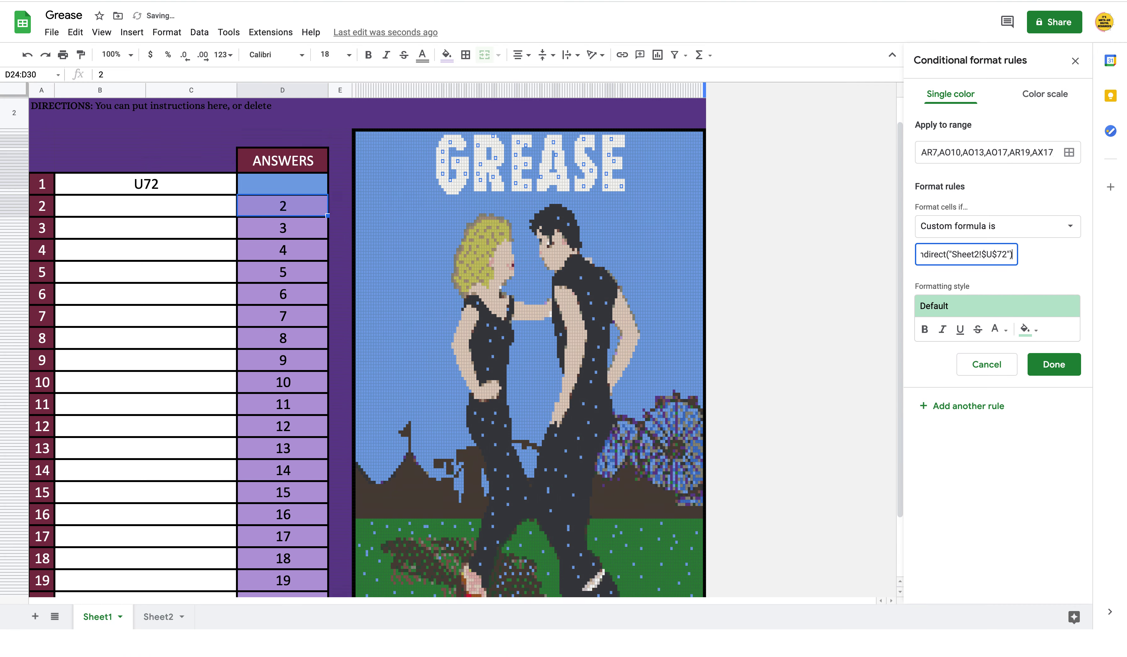
pyautogui.hotkey('ctrl', 'Tab')
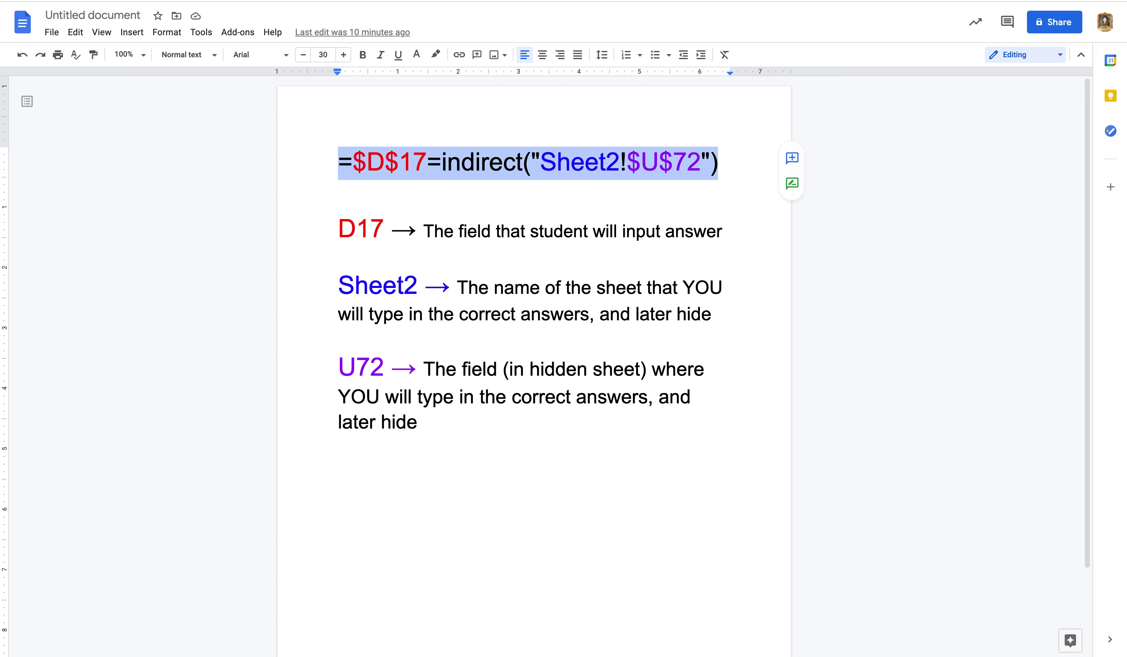
pyautogui.hotkey('ctrl', 'shift', 'Tab')
pyautogui.hotkey('ctrl', 'a')
pyautogui.write('=$D$17=indirect("Sheet2!$U$72")')
# Change the student answer reference in the rule's custom formula to $D$24.
pyautogui.click(934, 254)
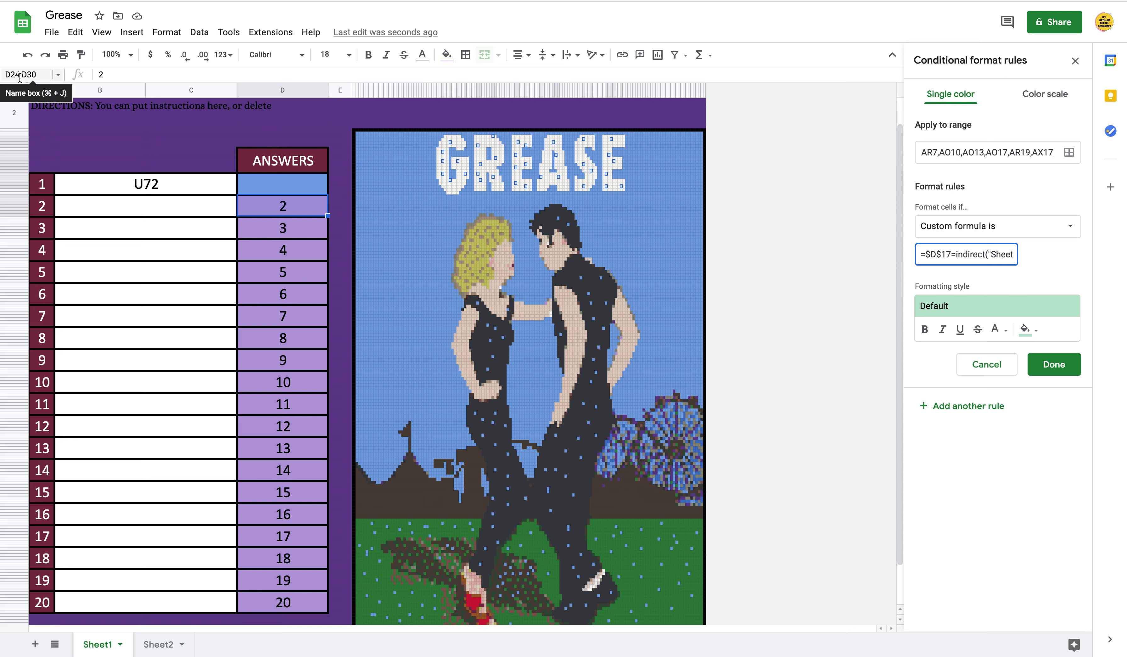
pyautogui.click(953, 255)
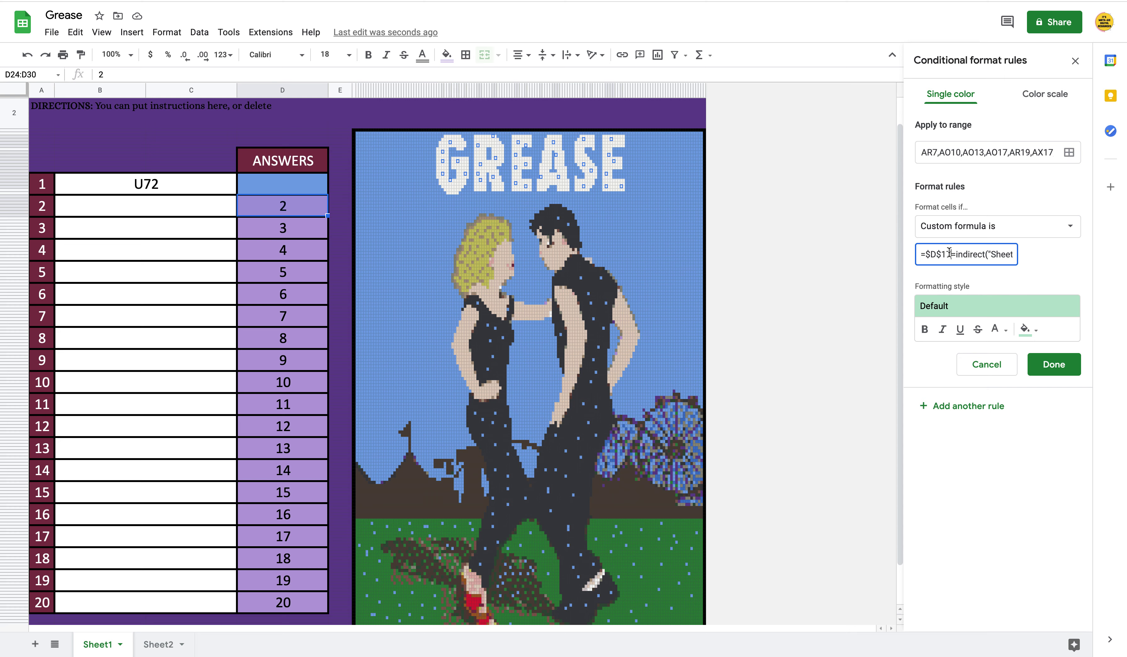
pyautogui.press('BackSpace')
pyautogui.press('BackSpace')
pyautogui.write('24')
# Check where the question 2 answer sits on Sheet2 and change the formula's answer key reference to $U$73.
pyautogui.moveTo(970, 254); pyautogui.dragTo(1003, 254)
pyautogui.click(1003, 254)
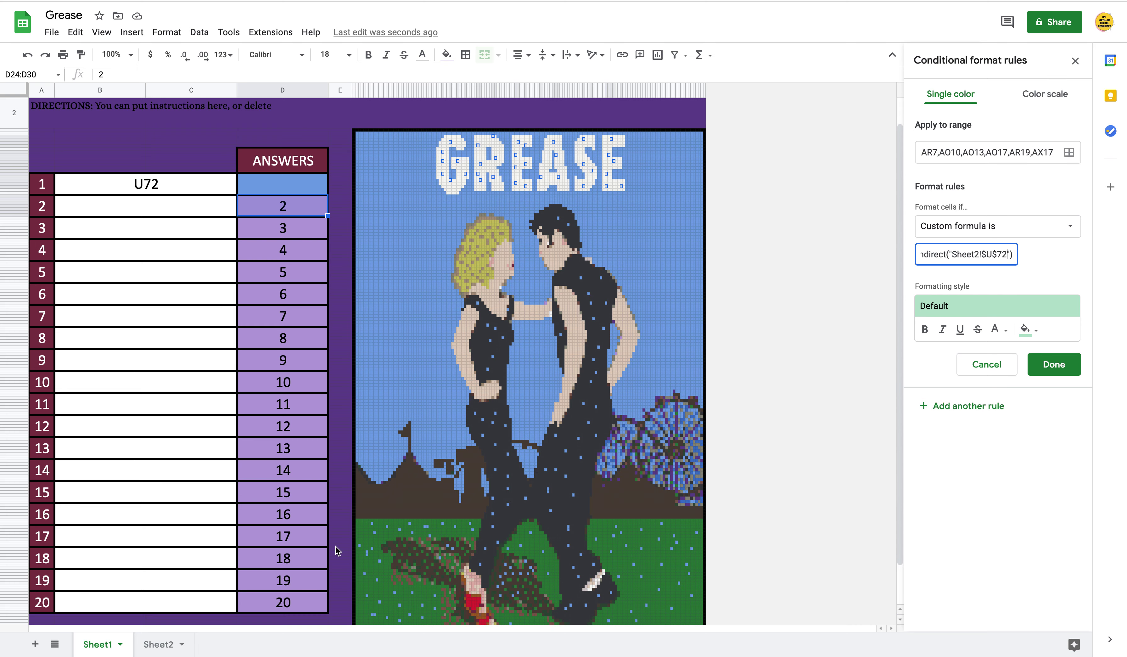
pyautogui.click(170, 640)
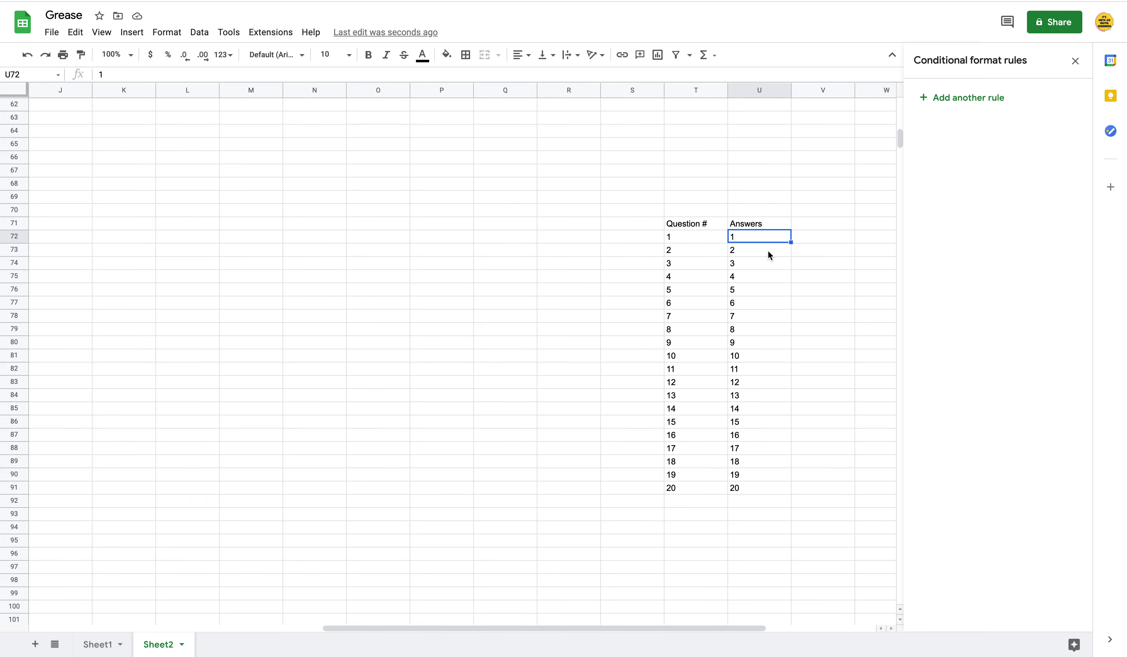
pyautogui.click(110, 647)
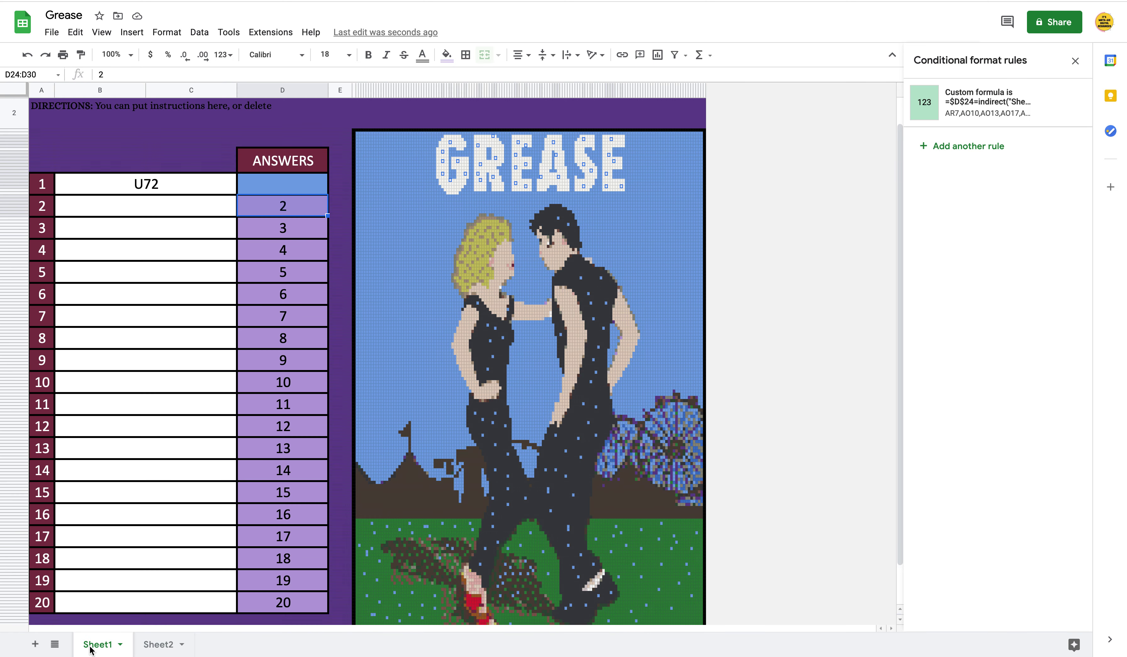
pyautogui.click(1012, 104)
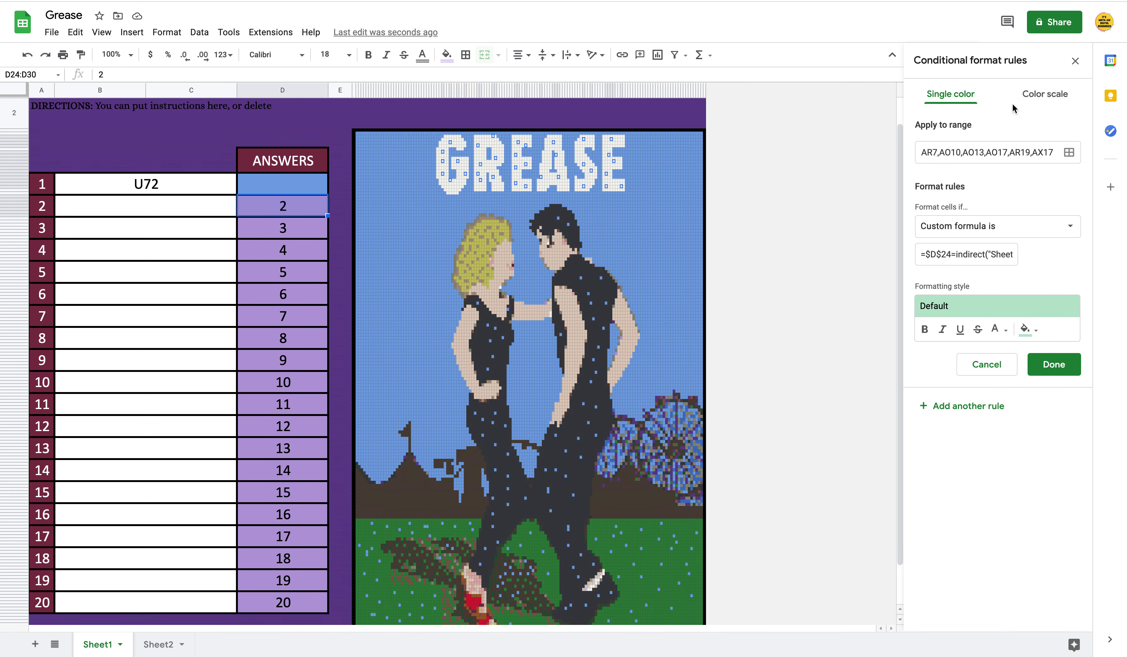
pyautogui.moveTo(1000, 255); pyautogui.dragTo(1033, 260)
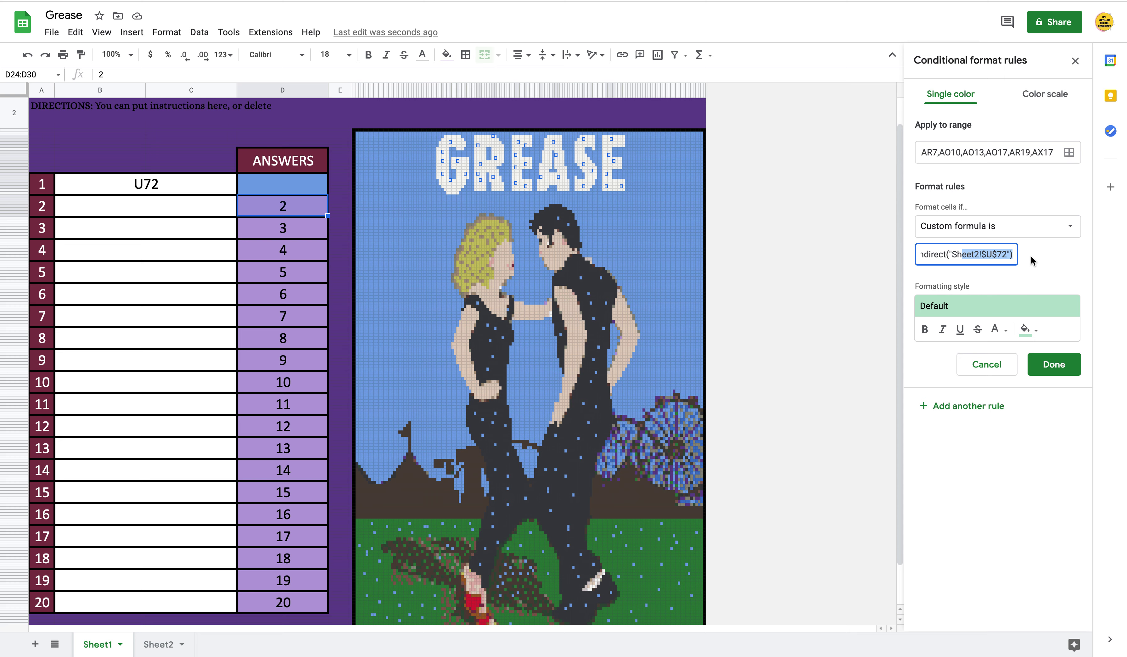
pyautogui.click(1007, 255)
pyautogui.press('BackSpace')
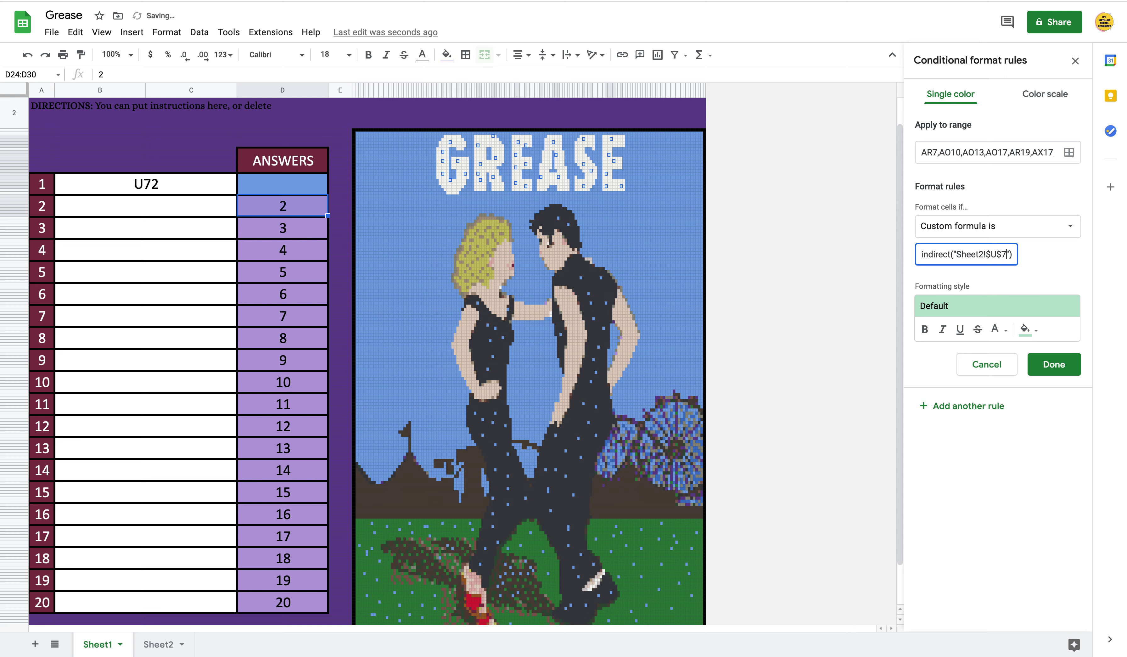
pyautogui.write('3')
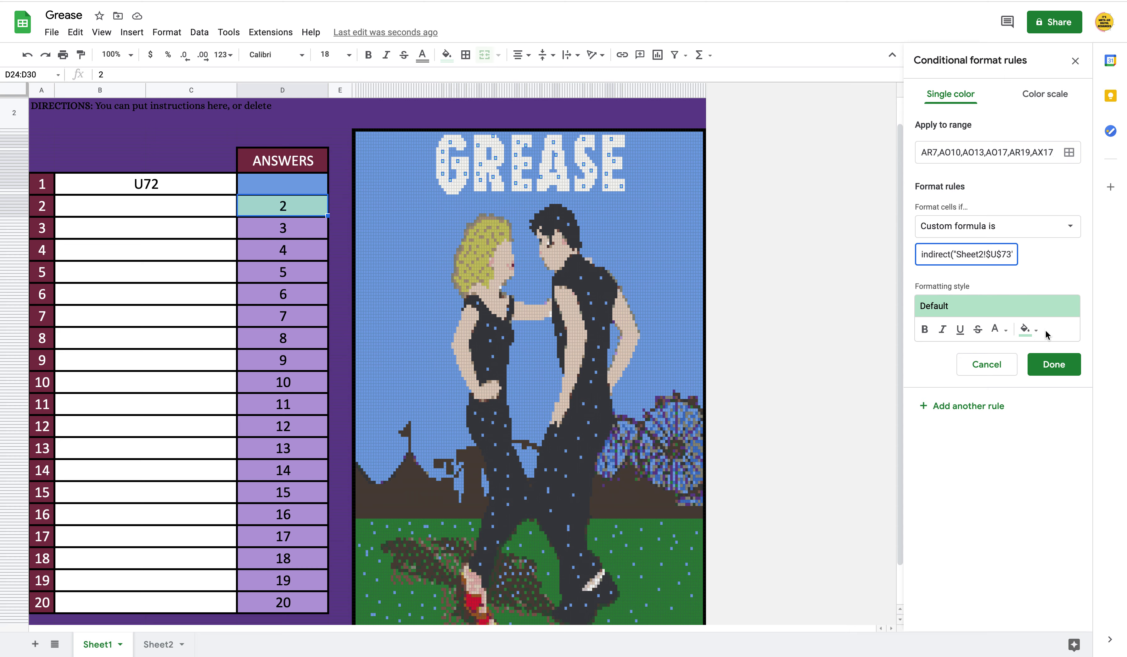
# Set the rule's fill to the custom off-white #f4f4f3 and save the rule.
pyautogui.click(1035, 331)
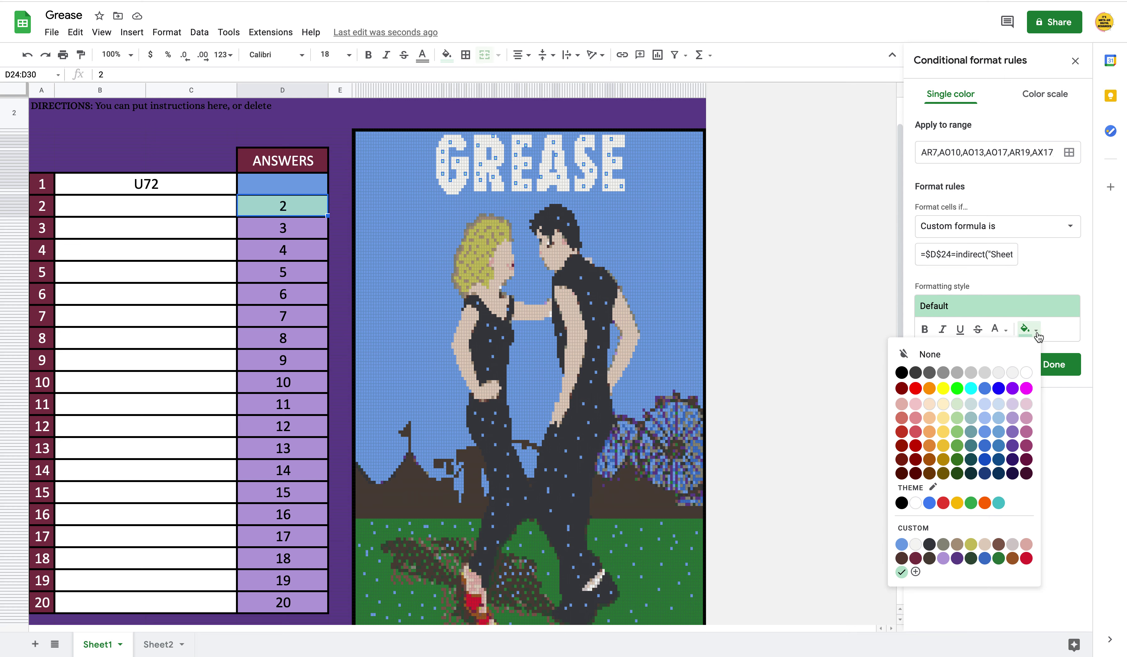
pyautogui.click(916, 545)
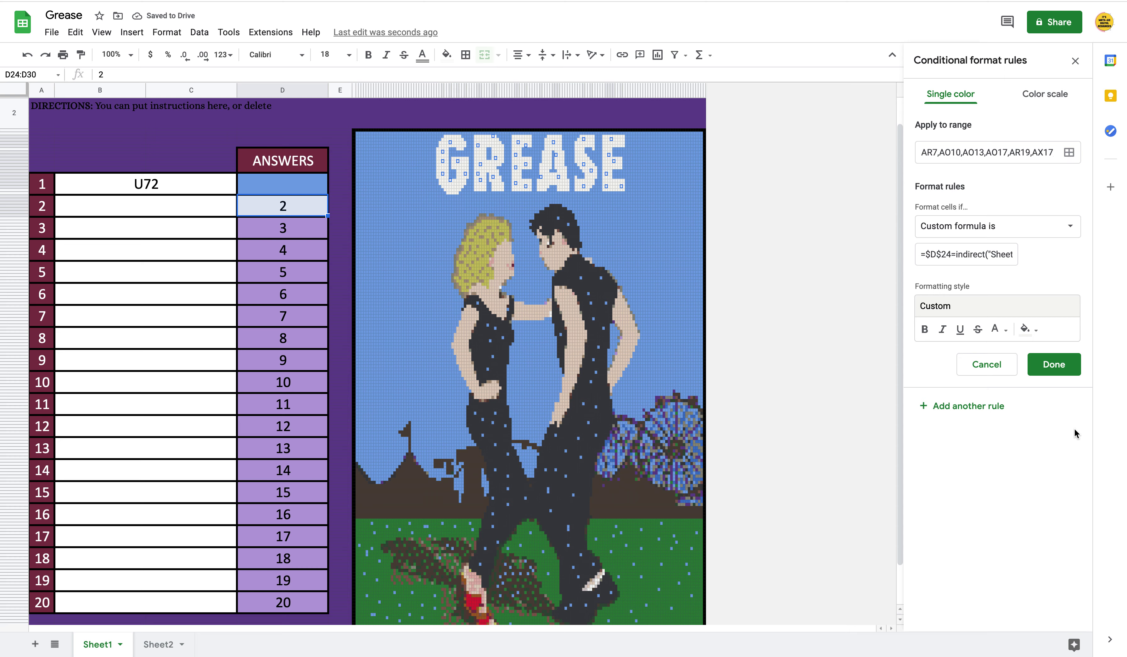
pyautogui.click(1054, 366)
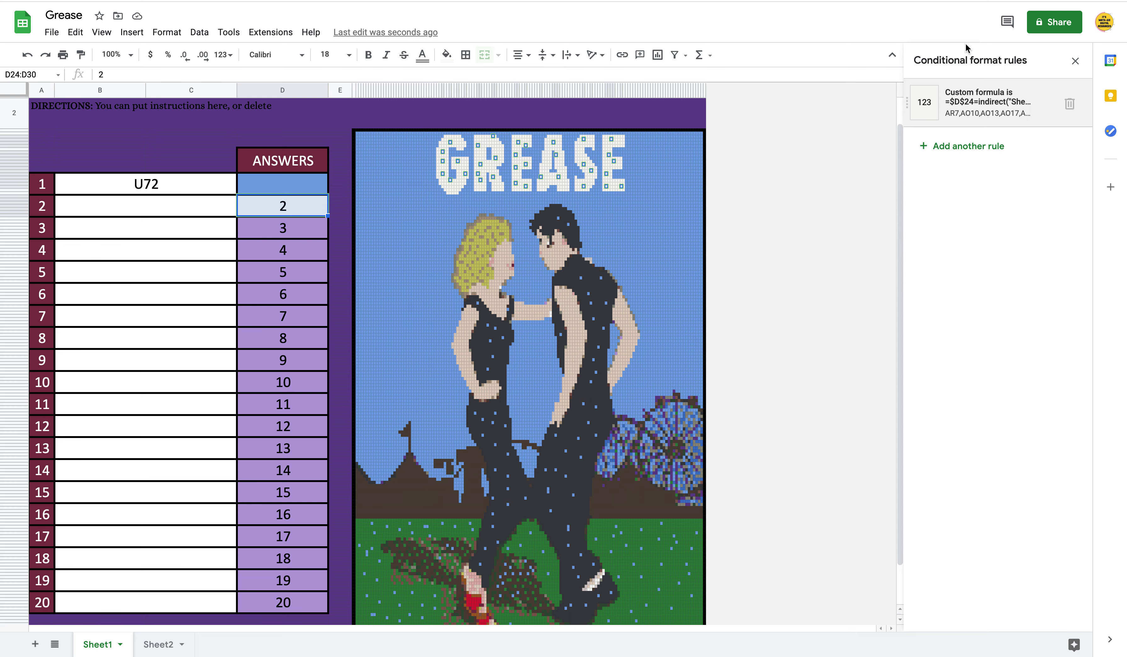
# Fill the selected cells with the custom background blue and clear the answer to question 2 in D24 to test the rule.
pyautogui.click(447, 55)
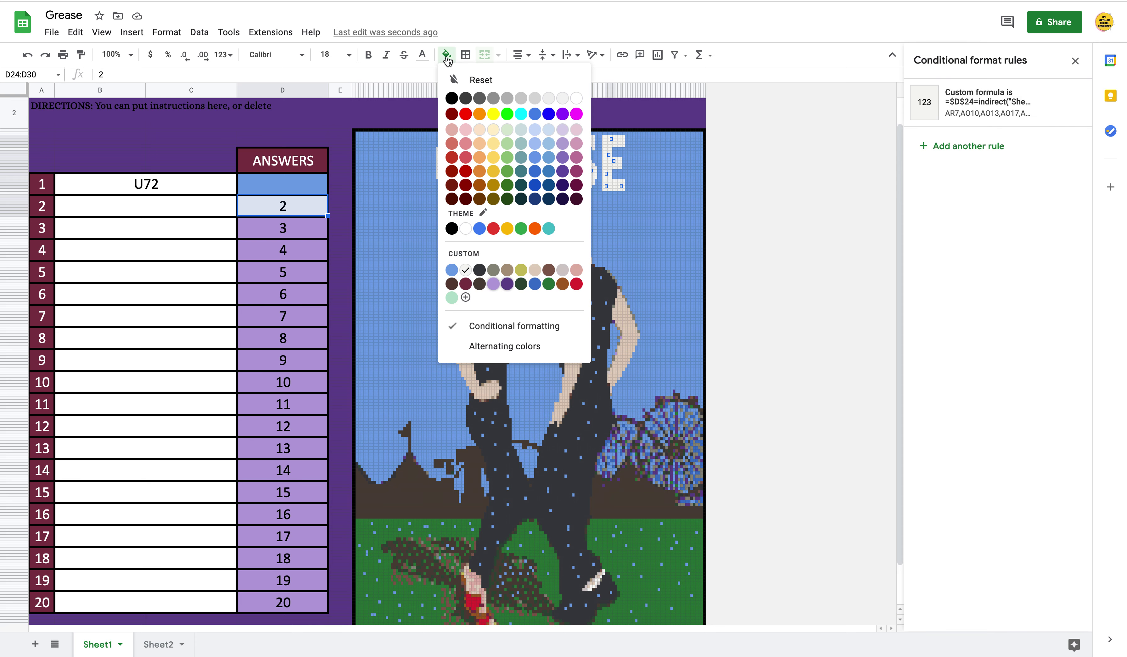
pyautogui.click(452, 270)
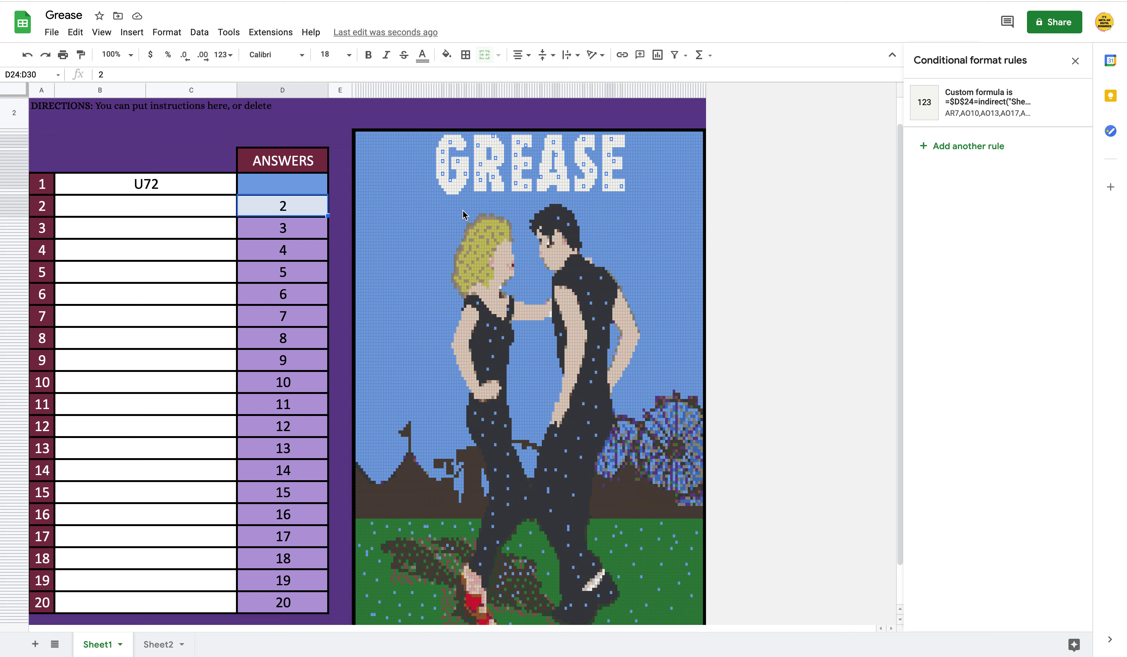
pyautogui.click(317, 225)
pyautogui.click(314, 212)
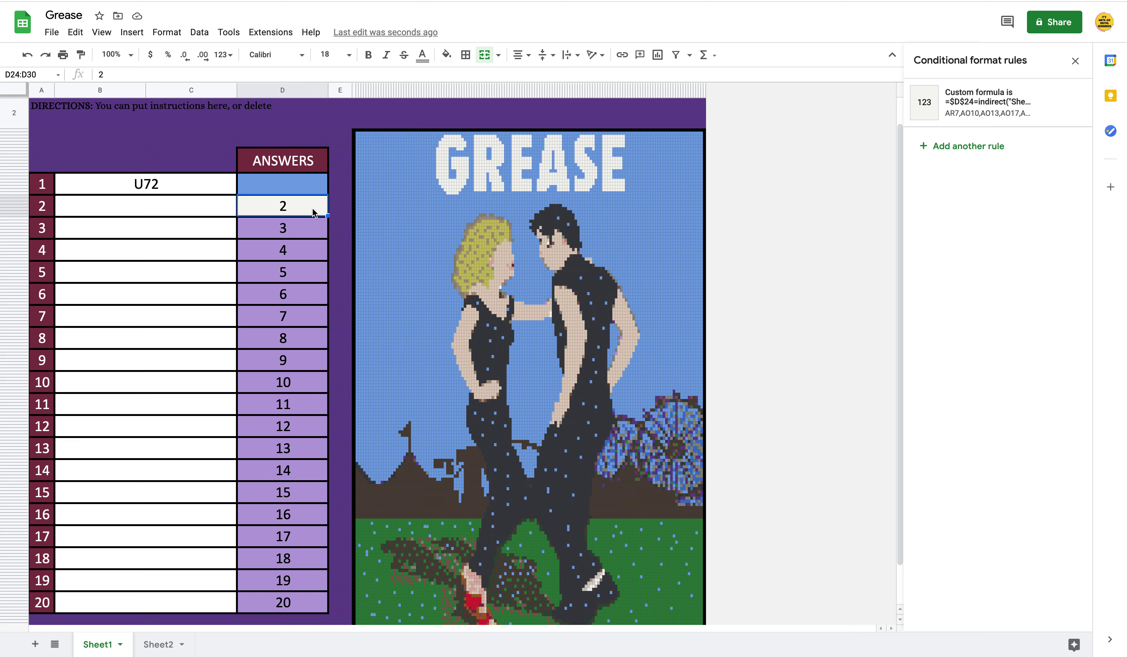
pyautogui.press('Delete')
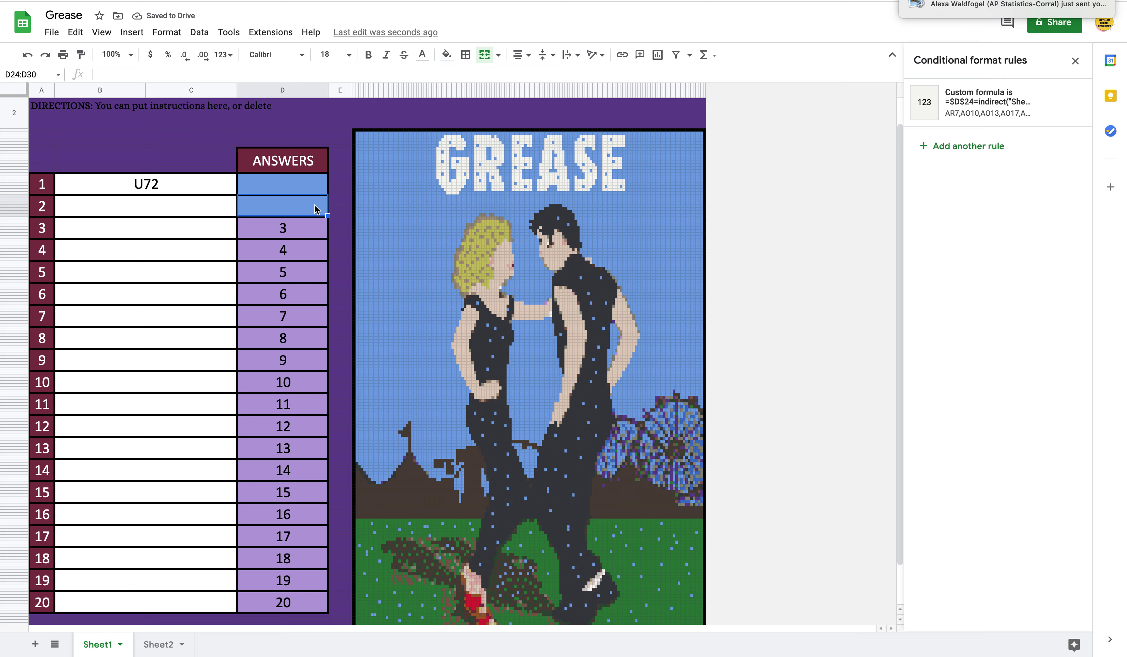
# Enter 2 as the question 2 answer in D24 to test the off-white rule.
pyautogui.write('2')
pyautogui.press('Return')
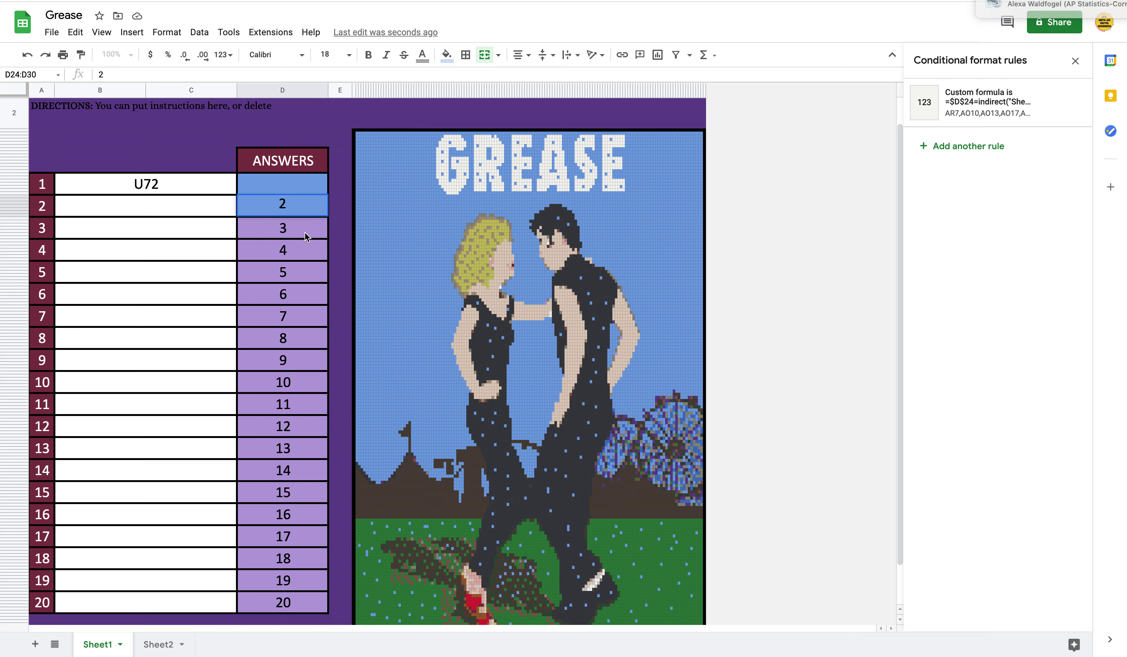
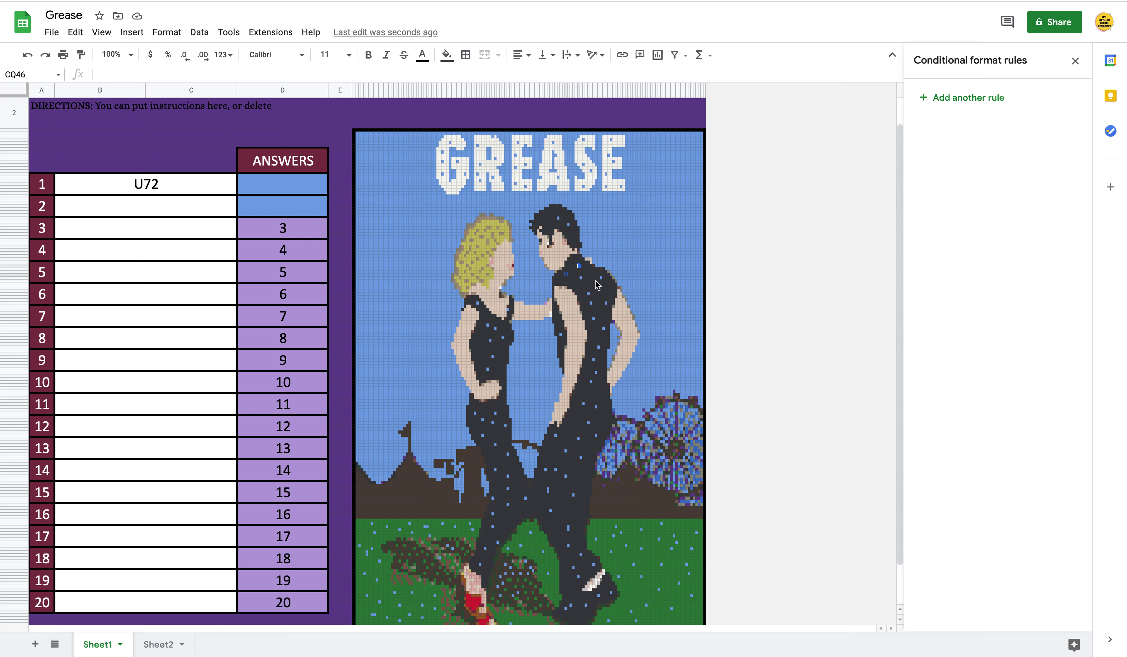
# Select scattered pixel cells across both figures' dark clothing together with the question 2 answer cell D24.
pyautogui.click(603, 291)
pyautogui.click(596, 302)
pyautogui.click(599, 312)
pyautogui.click(593, 337)
pyautogui.click(601, 369)
pyautogui.click(583, 378)
pyautogui.click(598, 387)
pyautogui.click(590, 393)
pyautogui.click(606, 413)
pyautogui.click(584, 415)
pyautogui.click(573, 423)
pyautogui.click(588, 441)
pyautogui.click(581, 476)
pyautogui.click(513, 463)
pyautogui.click(495, 455)
pyautogui.click(489, 433)
pyautogui.click(477, 362)
pyautogui.click(506, 322)
pyautogui.click(609, 589)
pyautogui.click(568, 579)
pyautogui.click(578, 542)
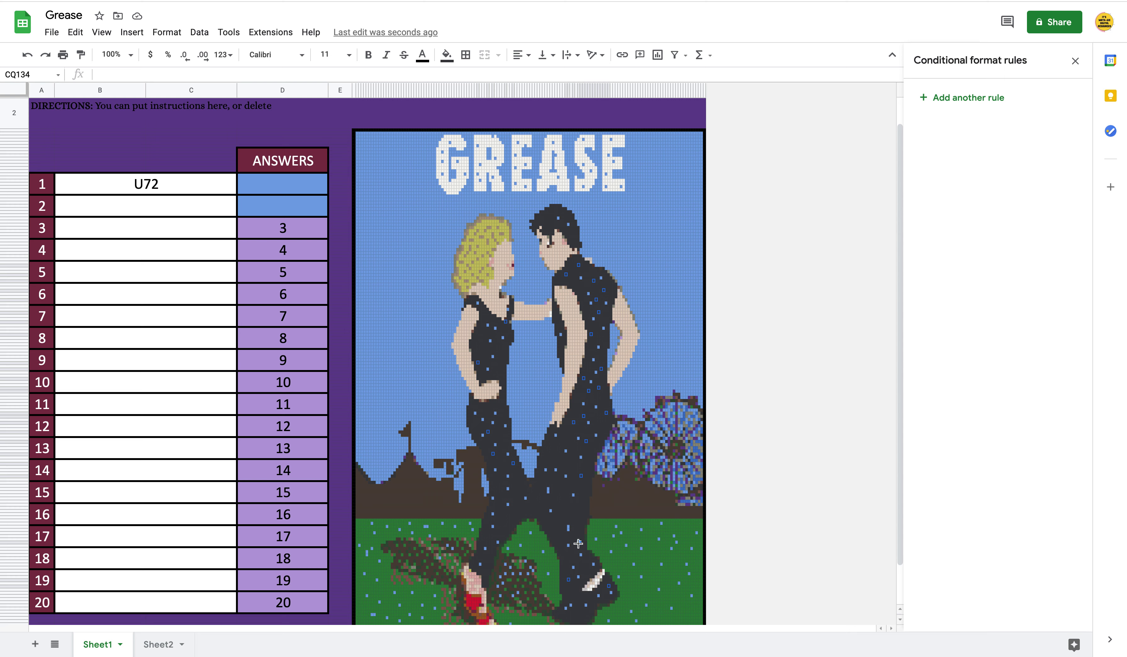
pyautogui.click(508, 517)
pyautogui.click(485, 539)
pyautogui.click(308, 203)
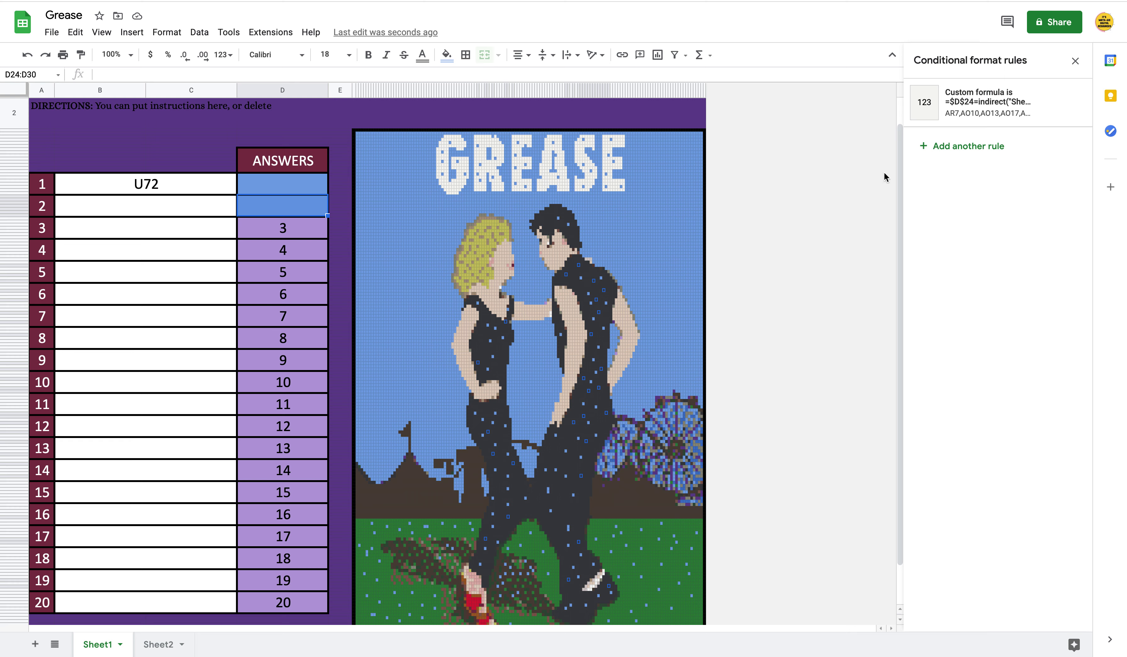
# Add another conditional formatting rule for the selection with the custom formula =$D$24=indirect("Sheet2!$U$73").
pyautogui.click(984, 146)
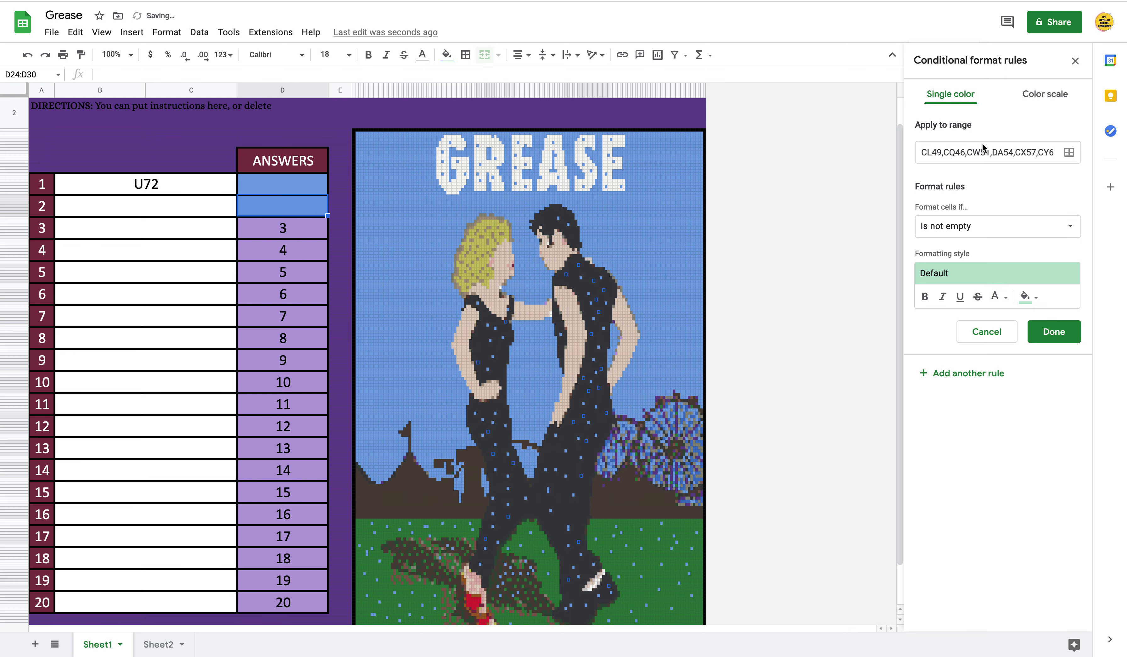
pyautogui.click(966, 228)
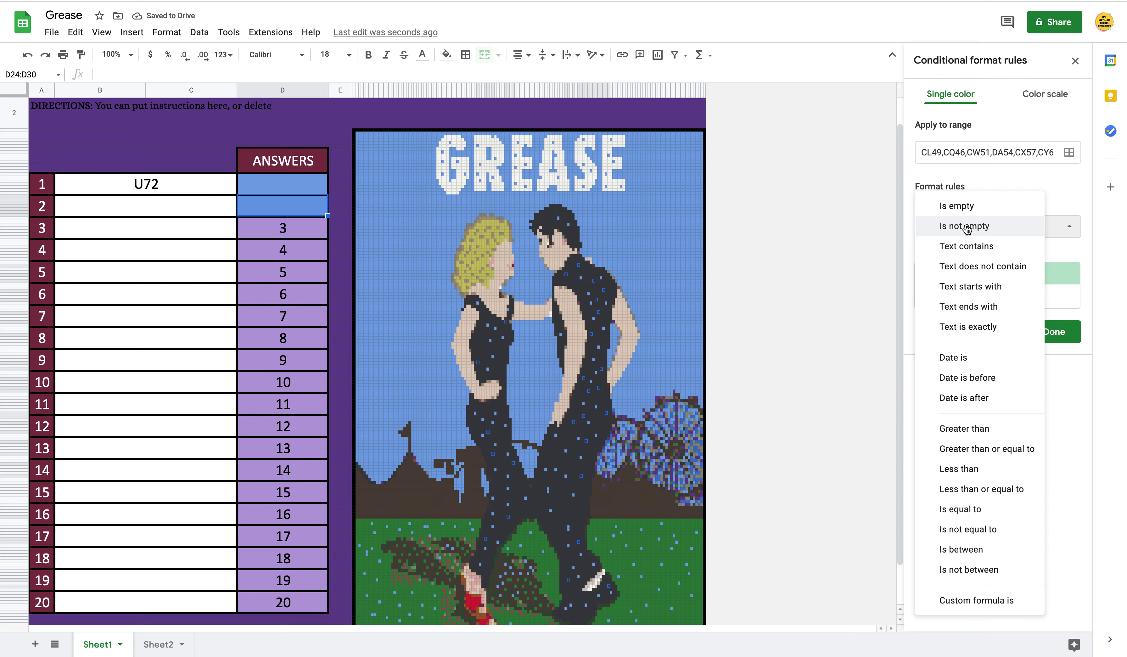
pyautogui.click(975, 602)
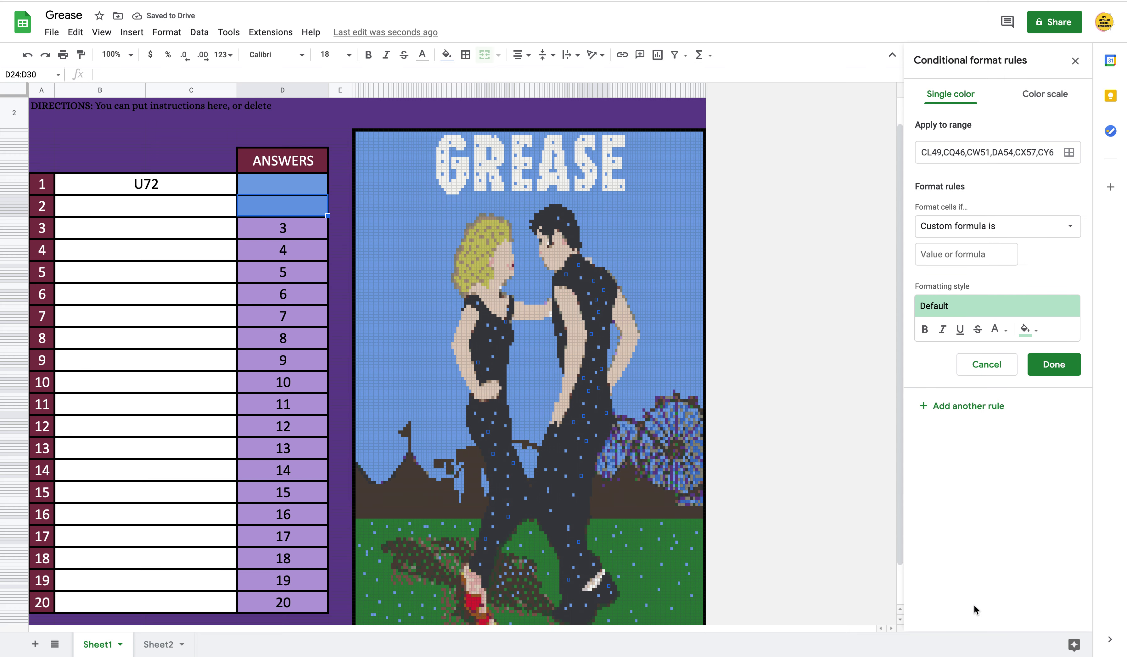
pyautogui.click(960, 258)
pyautogui.write('=indirect("Sheet2!$U$73")')
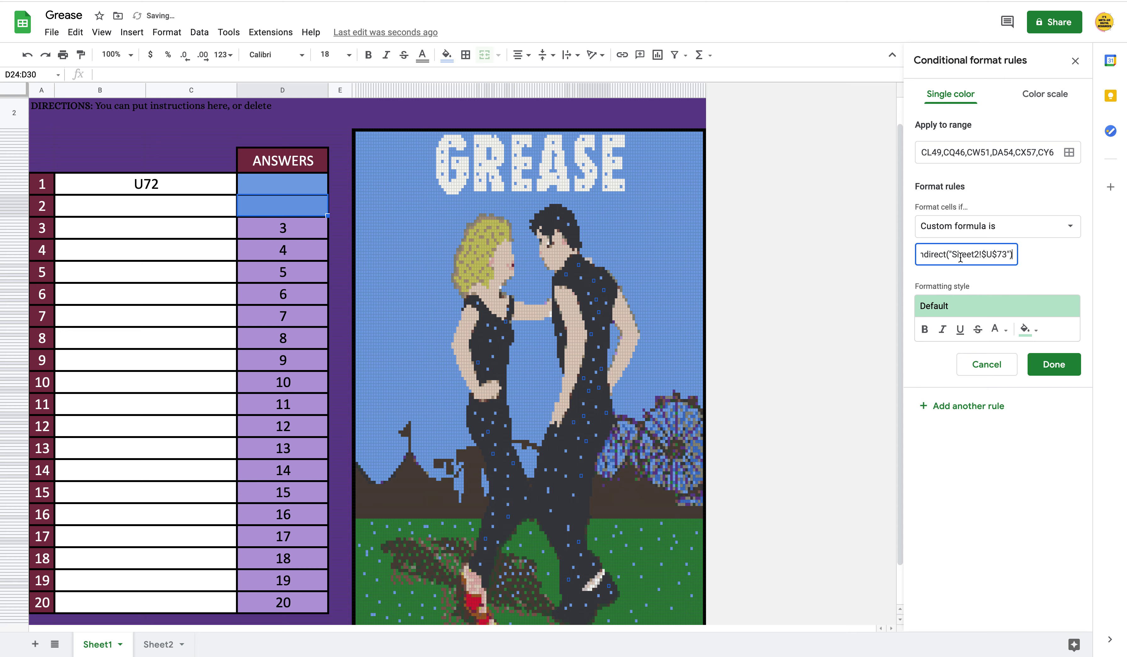
# Set the rule's fill to the custom dark charcoal used for the clothing and save the rule.
pyautogui.click(1037, 332)
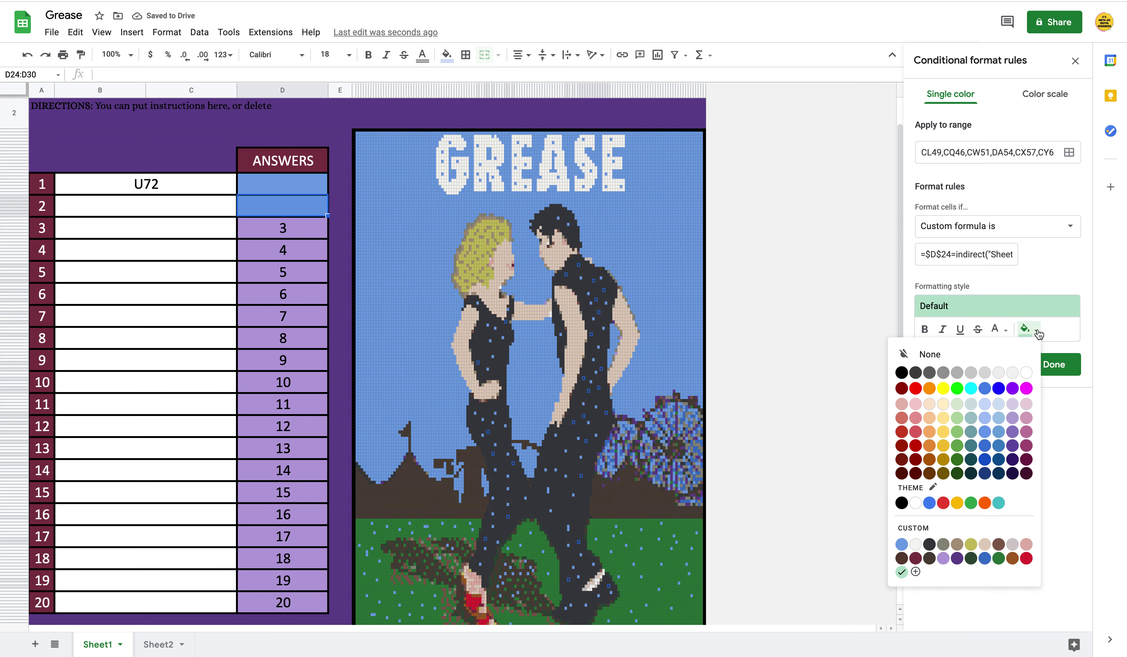
pyautogui.click(930, 544)
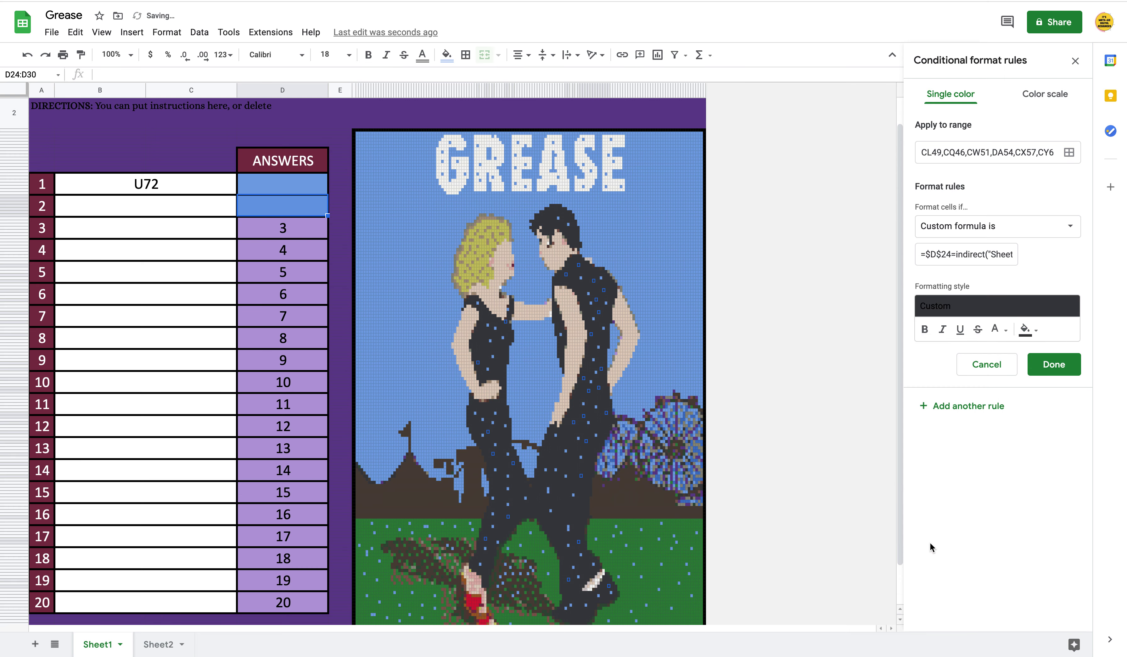
pyautogui.click(1060, 366)
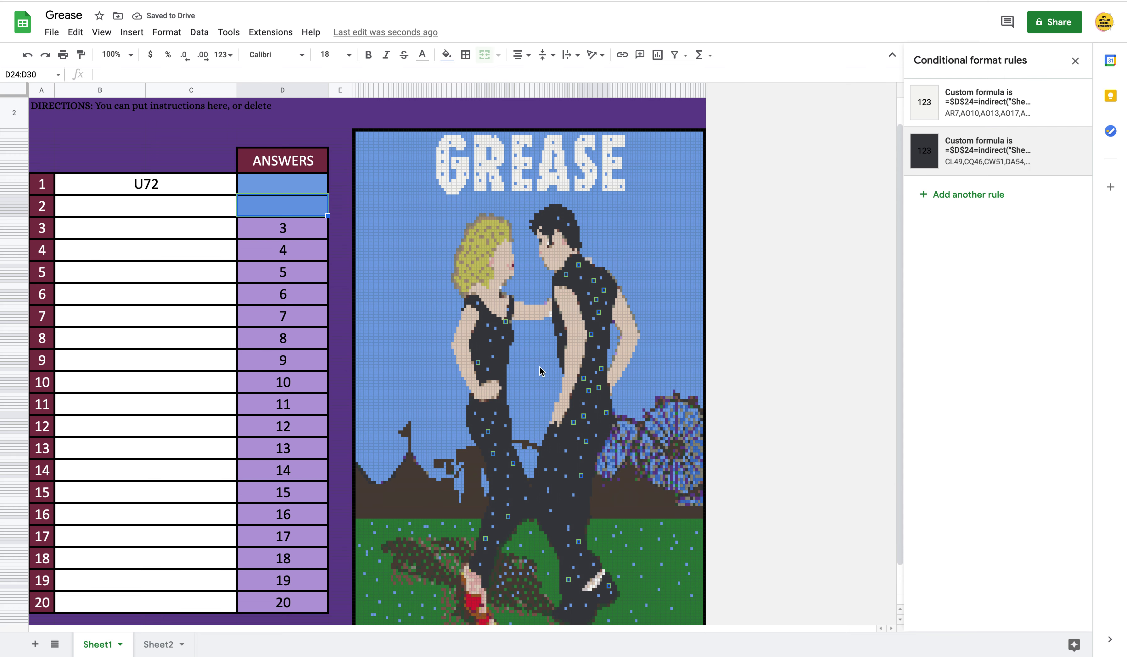
# Fill the selected clothing cells with the custom background blue and deselect them.
pyautogui.click(450, 58)
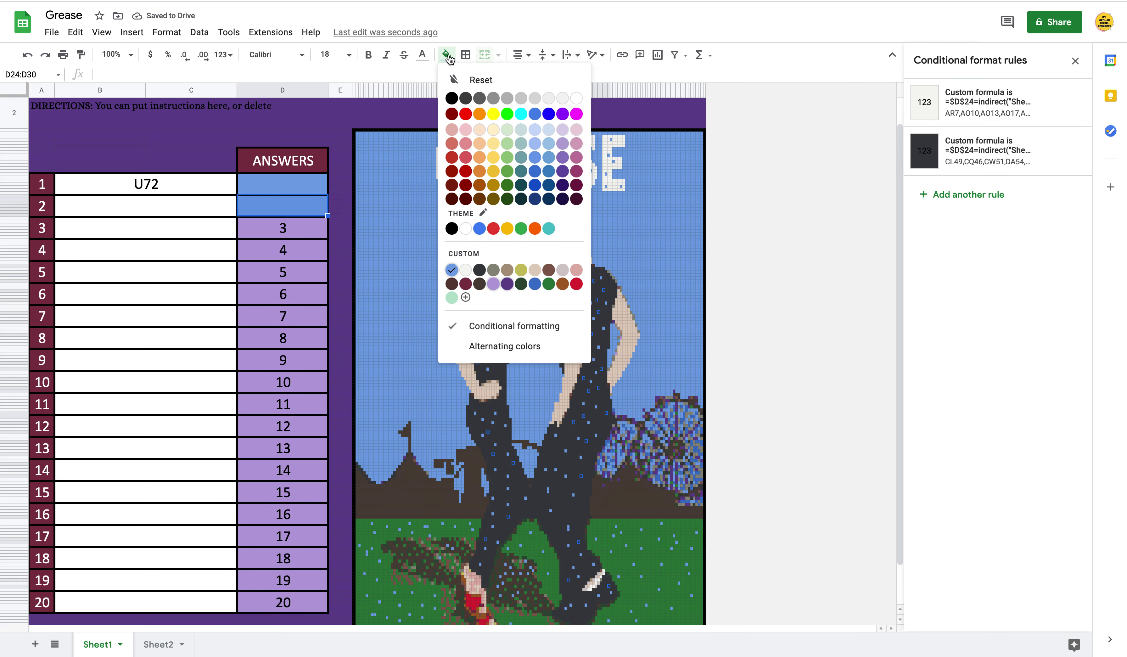
pyautogui.click(452, 268)
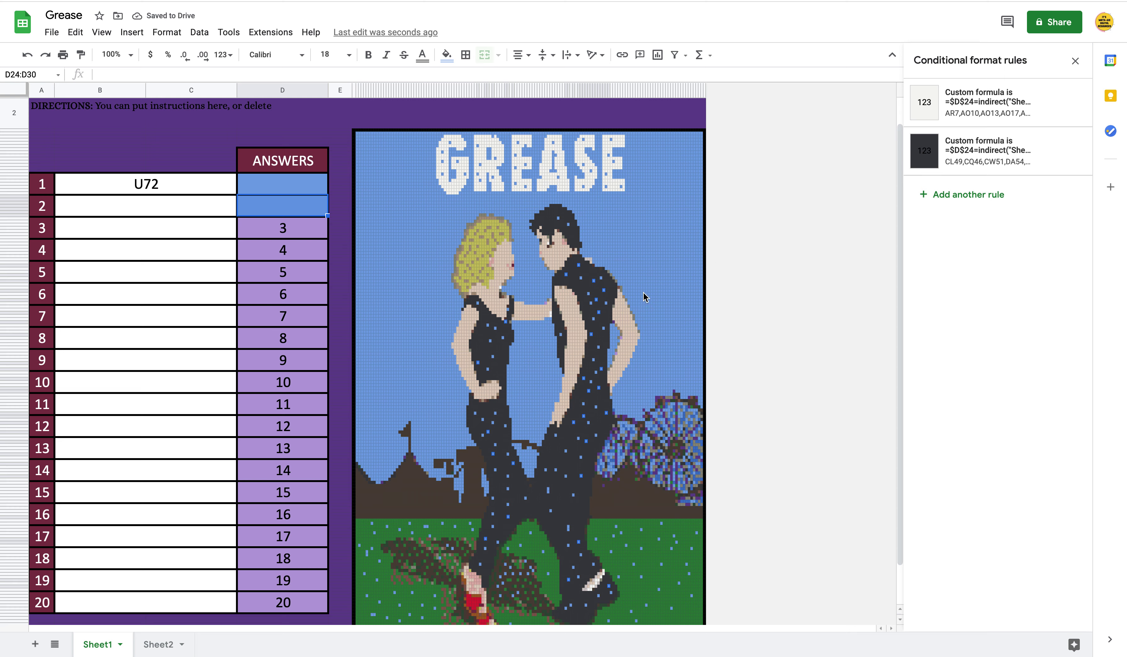
pyautogui.click(705, 275)
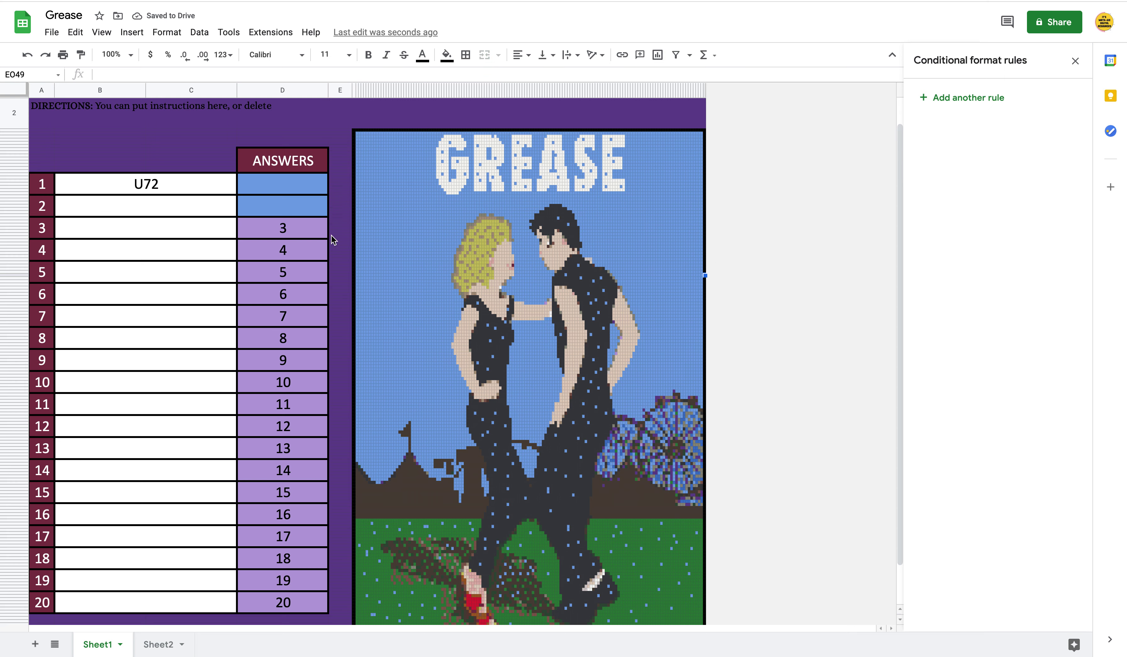
# Test the question 2 rules by entering 2 in D24, then clear the answer.
pyautogui.click(306, 207)
pyautogui.write('2')
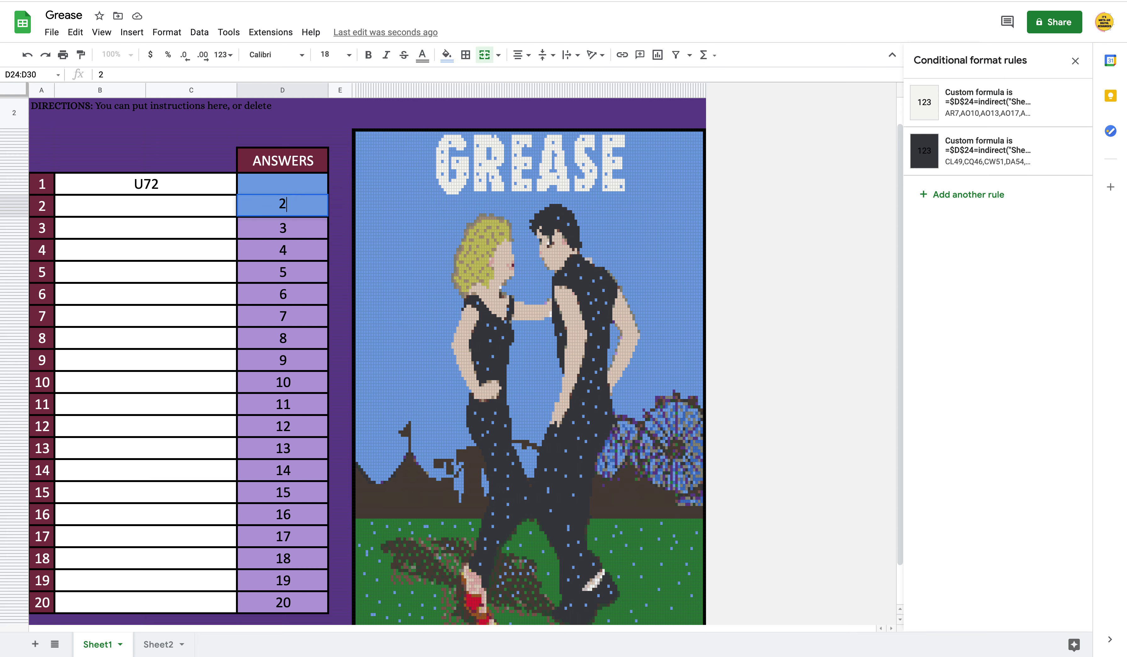
pyautogui.click(580, 203)
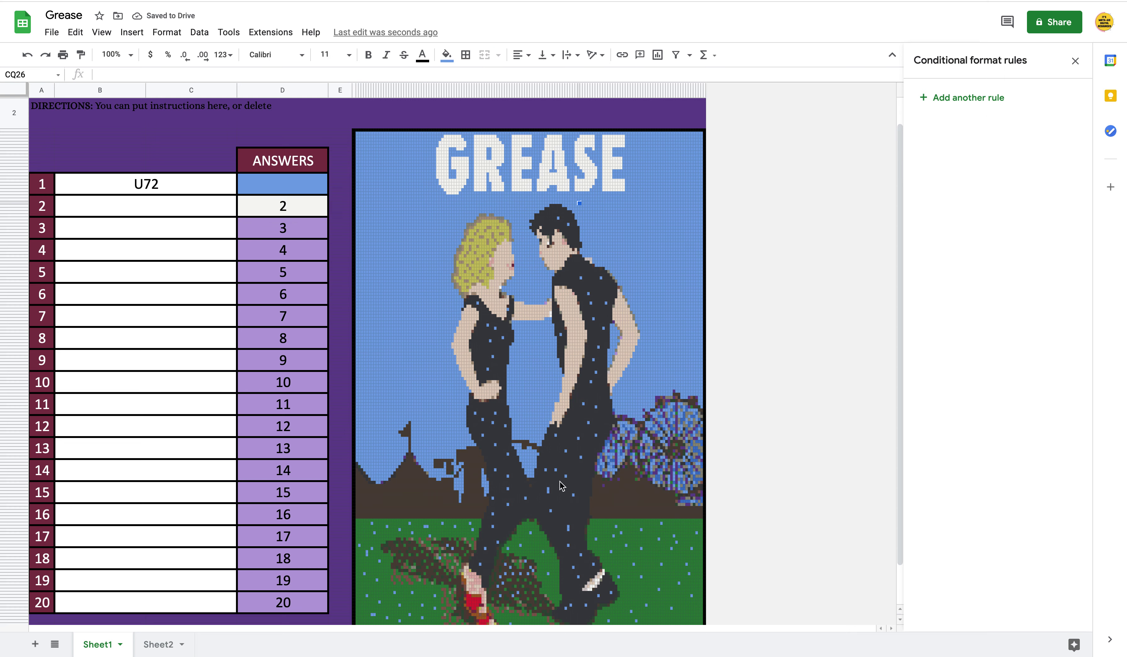
pyautogui.click(283, 208)
pyautogui.press('Delete')
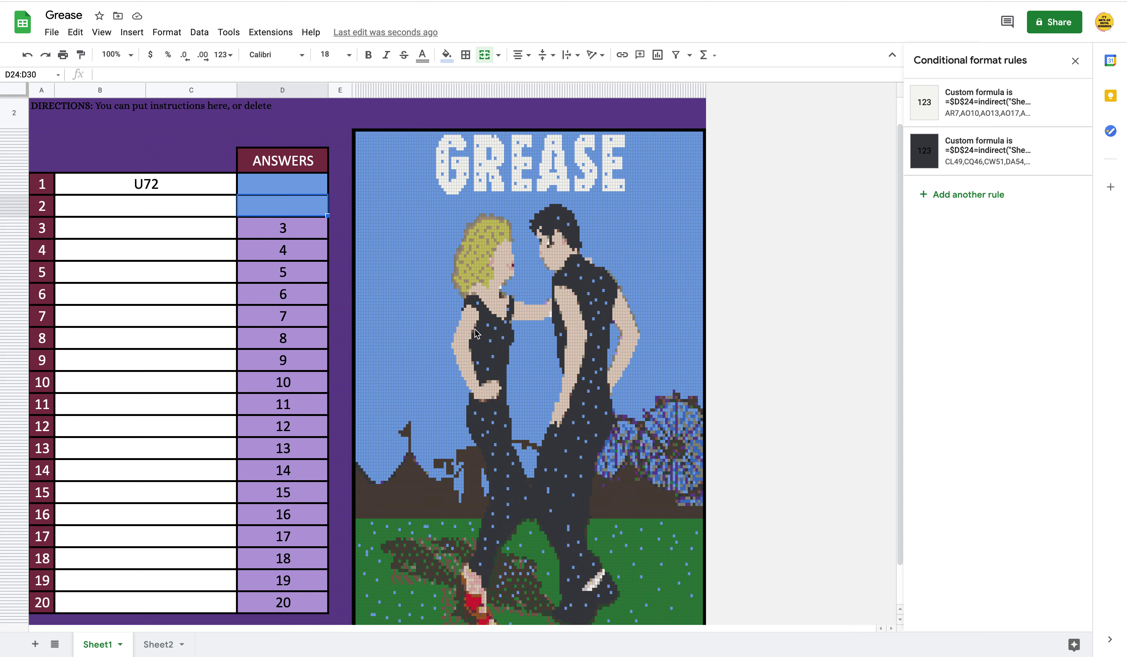
# Select scattered skin cells on both figures' faces, necks, arms and hands together with the question 3 answer cell D31.
pyautogui.click(468, 319)
pyautogui.keyDown('ctrl'); pyautogui.click(461, 333); pyautogui.keyUp('ctrl')
pyautogui.keyDown('ctrl'); pyautogui.click(462, 346); pyautogui.keyUp('ctrl')
pyautogui.keyDown('ctrl'); pyautogui.click(465, 359); pyautogui.keyUp('ctrl')
pyautogui.keyDown('ctrl'); pyautogui.click(468, 376); pyautogui.keyUp('ctrl')
pyautogui.keyDown('ctrl'); pyautogui.click(490, 390); pyautogui.keyUp('ctrl')
pyautogui.keyDown('ctrl'); pyautogui.click(500, 306); pyautogui.keyUp('ctrl')
pyautogui.keyDown('ctrl'); pyautogui.click(488, 297); pyautogui.keyUp('ctrl')
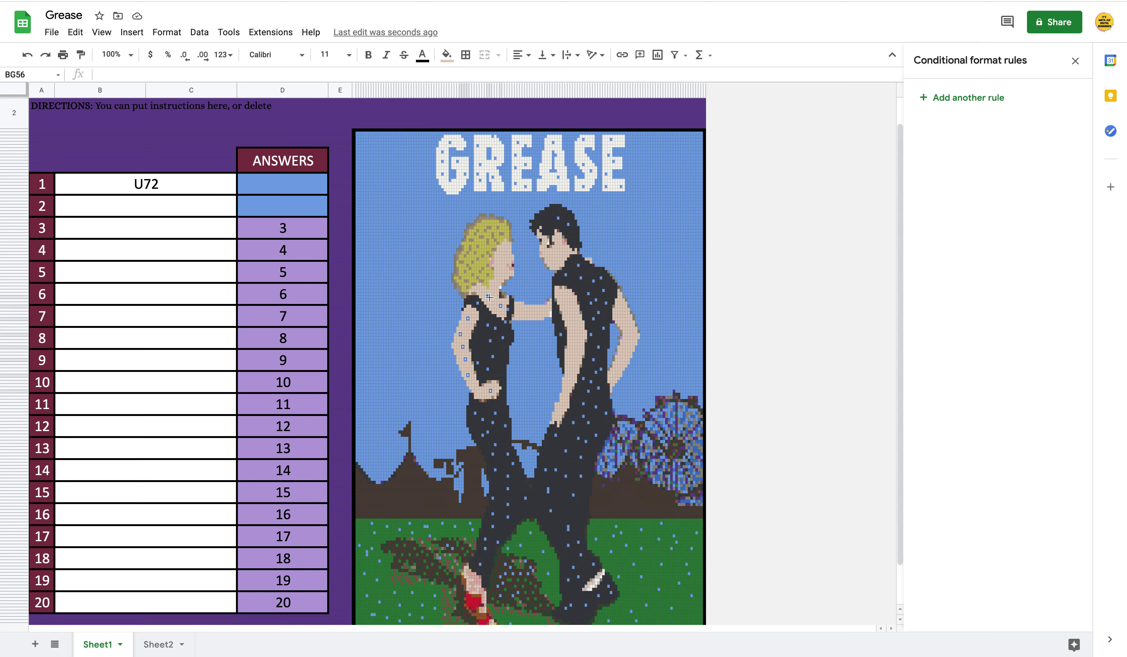
pyautogui.keyDown('ctrl'); pyautogui.click(500, 277); pyautogui.keyUp('ctrl')
pyautogui.keyDown('ctrl'); pyautogui.click(500, 255); pyautogui.keyUp('ctrl')
pyautogui.keyDown('ctrl'); pyautogui.click(505, 253); pyautogui.keyUp('ctrl')
pyautogui.keyDown('ctrl'); pyautogui.click(554, 258); pyautogui.keyUp('ctrl')
pyautogui.keyDown('ctrl'); pyautogui.click(560, 250); pyautogui.keyUp('ctrl')
pyautogui.keyDown('ctrl'); pyautogui.click(544, 249); pyautogui.keyUp('ctrl')
pyautogui.keyDown('ctrl'); pyautogui.click(554, 262); pyautogui.keyUp('ctrl')
pyautogui.keyDown('ctrl'); pyautogui.click(562, 257); pyautogui.keyUp('ctrl')
pyautogui.keyDown('ctrl'); pyautogui.click(564, 306); pyautogui.keyUp('ctrl')
pyautogui.keyDown('ctrl'); pyautogui.click(574, 315); pyautogui.keyUp('ctrl')
pyautogui.keyDown('ctrl'); pyautogui.click(572, 346); pyautogui.keyUp('ctrl')
pyautogui.keyDown('ctrl'); pyautogui.click(579, 331); pyautogui.keyUp('ctrl')
pyautogui.keyDown('ctrl'); pyautogui.click(568, 365); pyautogui.keyUp('ctrl')
pyautogui.keyDown('ctrl'); pyautogui.click(569, 379); pyautogui.keyUp('ctrl')
pyautogui.keyDown('ctrl'); pyautogui.click(621, 318); pyautogui.keyUp('ctrl')
pyautogui.keyDown('ctrl'); pyautogui.click(626, 331); pyautogui.keyUp('ctrl')
pyautogui.keyDown('ctrl'); pyautogui.click(626, 341); pyautogui.keyUp('ctrl')
pyautogui.keyDown('ctrl'); pyautogui.click(620, 360); pyautogui.keyUp('ctrl')
pyautogui.keyDown('ctrl'); pyautogui.click(614, 375); pyautogui.keyUp('ctrl')
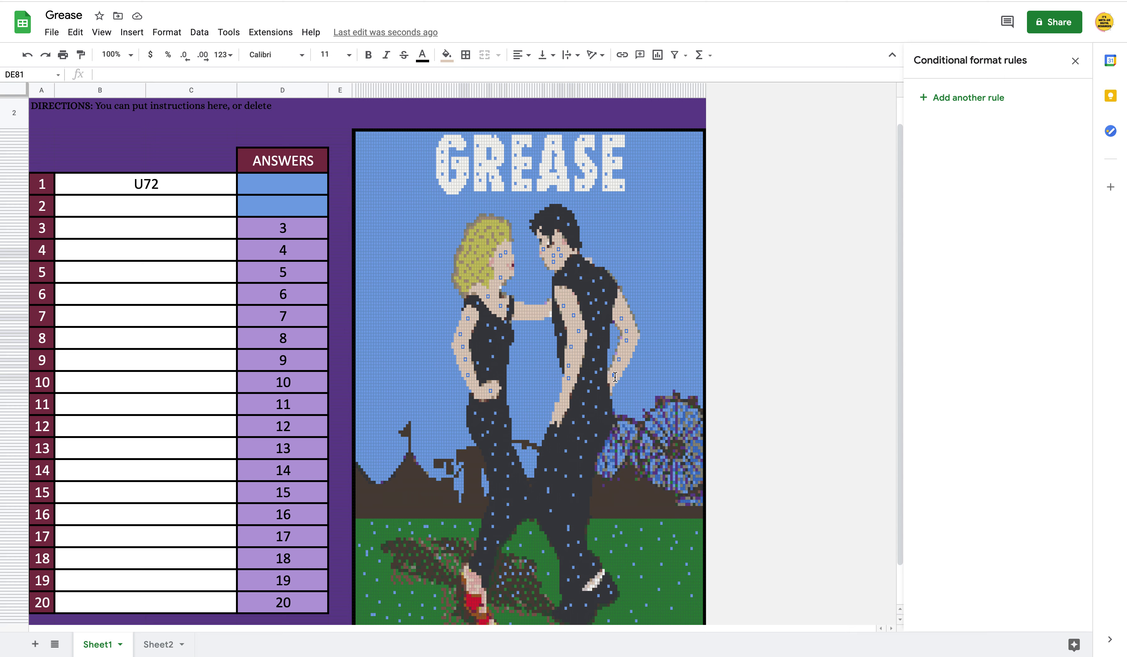
pyautogui.keyDown('ctrl'); pyautogui.click(521, 307); pyautogui.keyUp('ctrl')
pyautogui.keyDown('ctrl'); pyautogui.click(536, 312); pyautogui.keyUp('ctrl')
pyautogui.keyDown('ctrl'); pyautogui.click(524, 313); pyautogui.keyUp('ctrl')
pyautogui.keyDown('ctrl'); pyautogui.click(494, 285); pyautogui.keyUp('ctrl')
pyautogui.keyDown('ctrl'); pyautogui.click(482, 291); pyautogui.keyUp('ctrl')
pyautogui.keyDown('ctrl'); pyautogui.click(504, 265); pyautogui.keyUp('ctrl')
pyautogui.keyDown('ctrl'); pyautogui.click(572, 300); pyautogui.keyUp('ctrl')
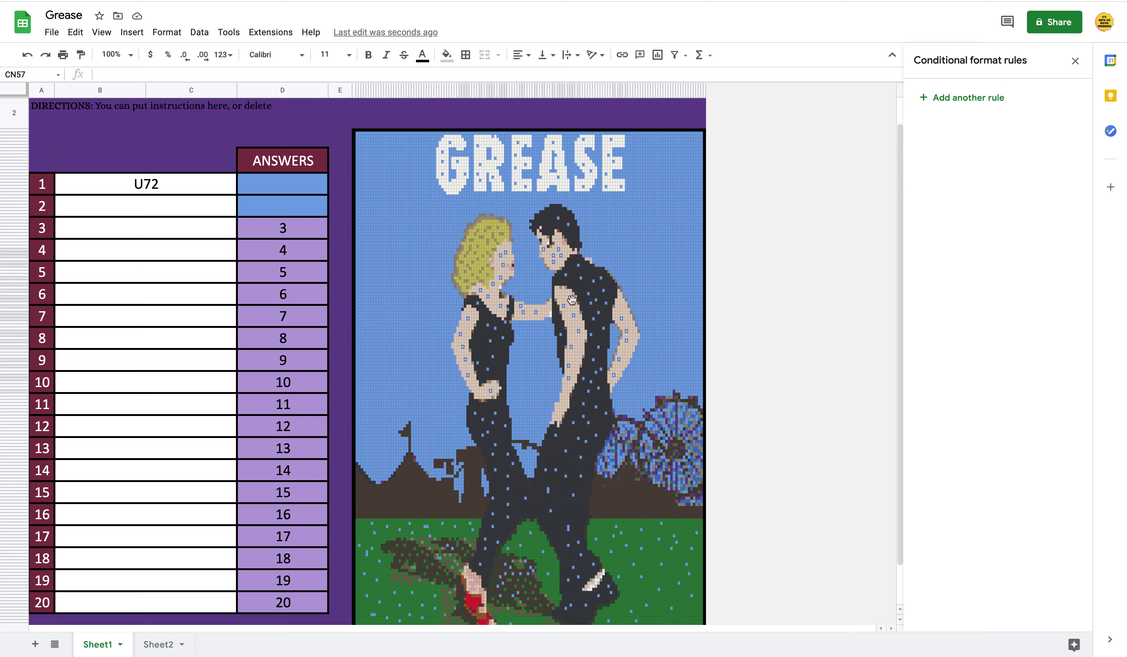
pyautogui.click(287, 235)
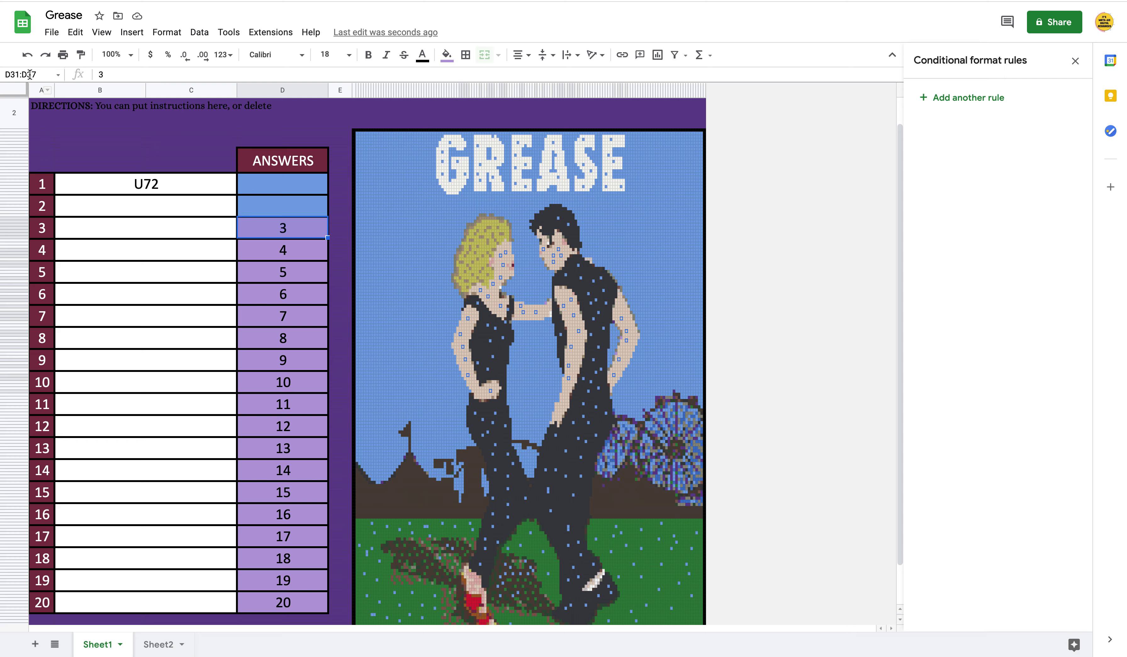
# Add a conditional formatting rule for the selection with the custom formula =$D$24=indirect("Sheet2!$U$73").
pyautogui.click(963, 100)
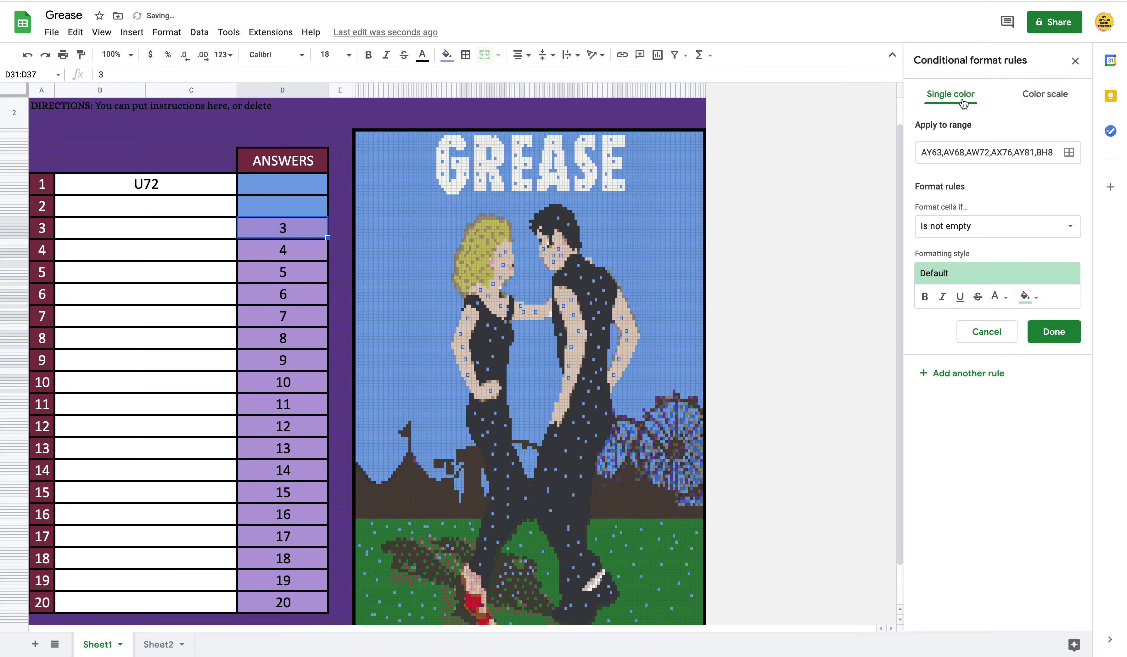
pyautogui.click(1011, 227)
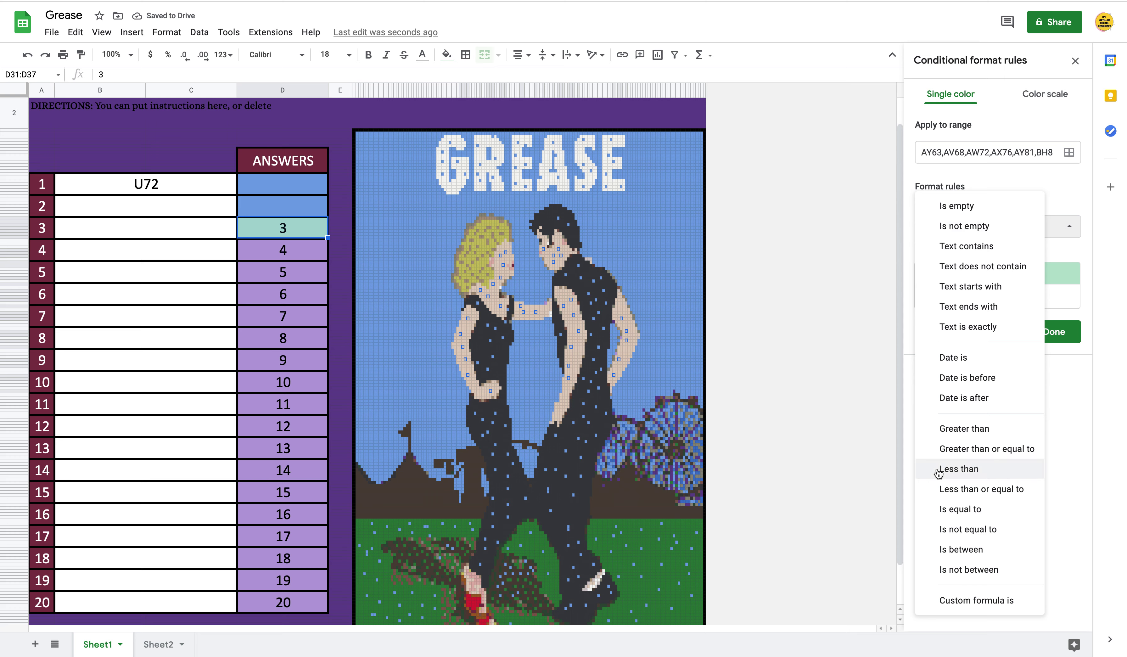
pyautogui.click(949, 599)
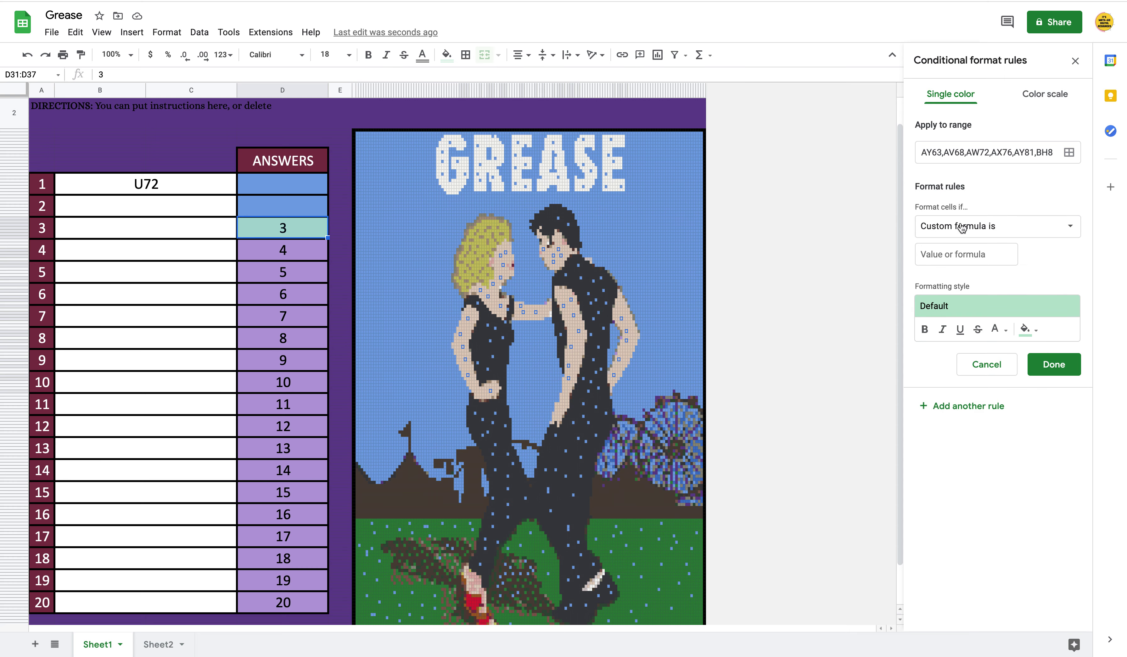
pyautogui.click(956, 255)
pyautogui.write('=indirect("Sheet2!$U$73")')
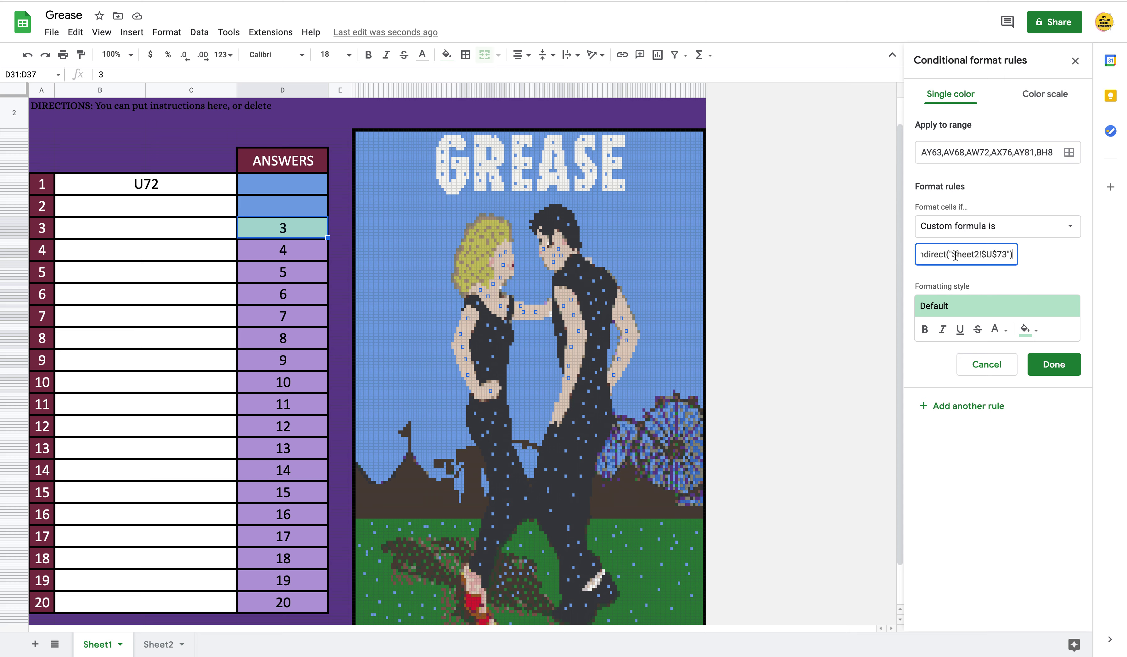
# Change the formula's student answer reference to $D$31 and its answer key reference to $U$74.
pyautogui.moveTo(1015, 255); pyautogui.dragTo(893, 250)
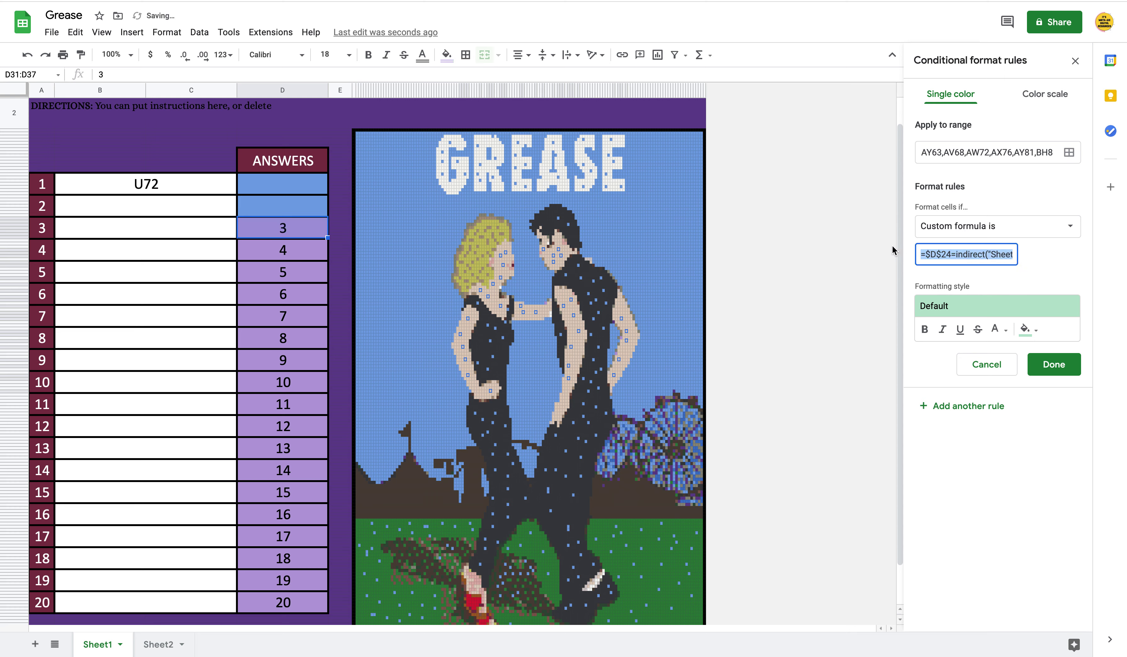
pyautogui.click(950, 254)
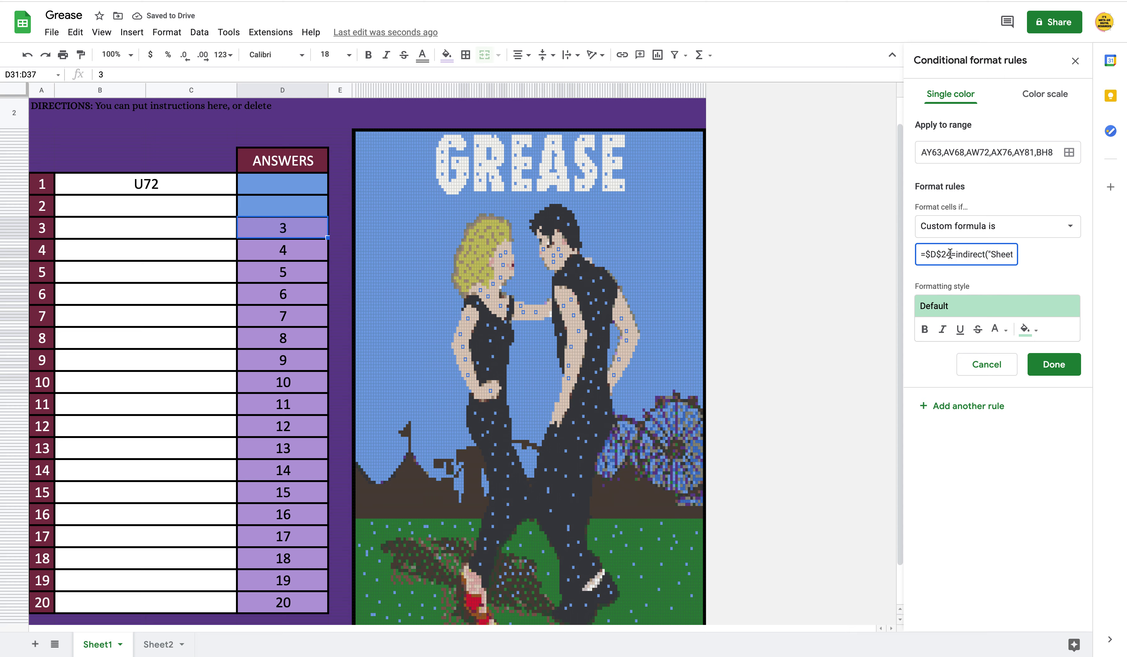
pyautogui.press('BackSpace')
pyautogui.press('BackSpace')
pyautogui.write('31')
pyautogui.moveTo(993, 255); pyautogui.dragTo(1039, 261)
pyautogui.press('Right')
pyautogui.press('Left')
pyautogui.press('Left')
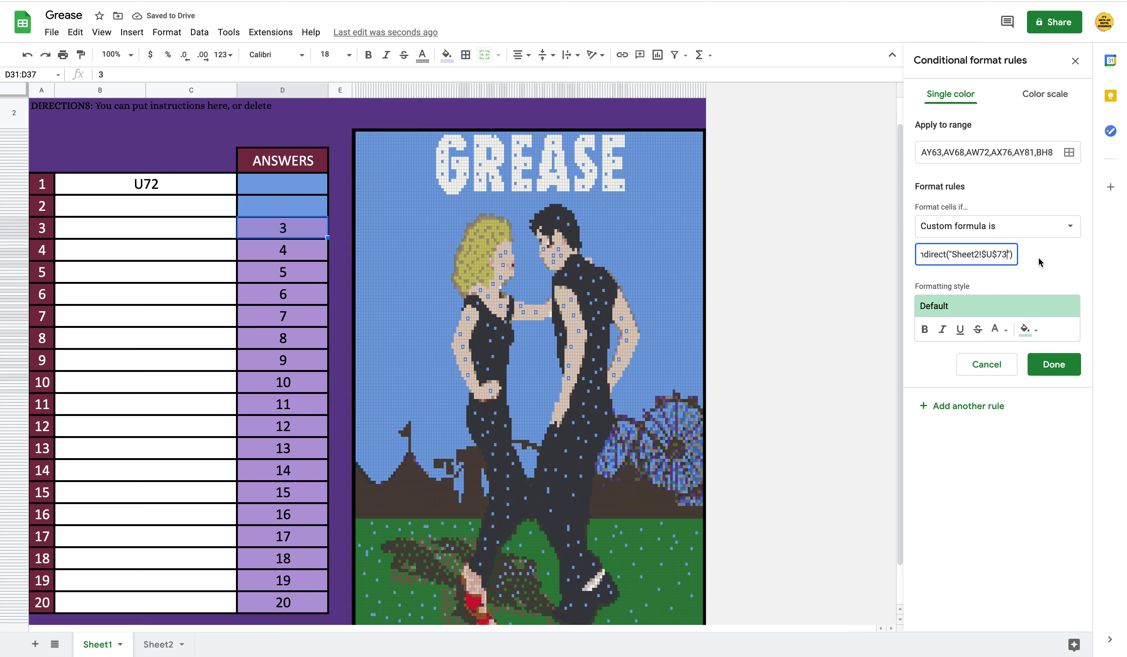
pyautogui.press('BackSpace')
pyautogui.write('4')
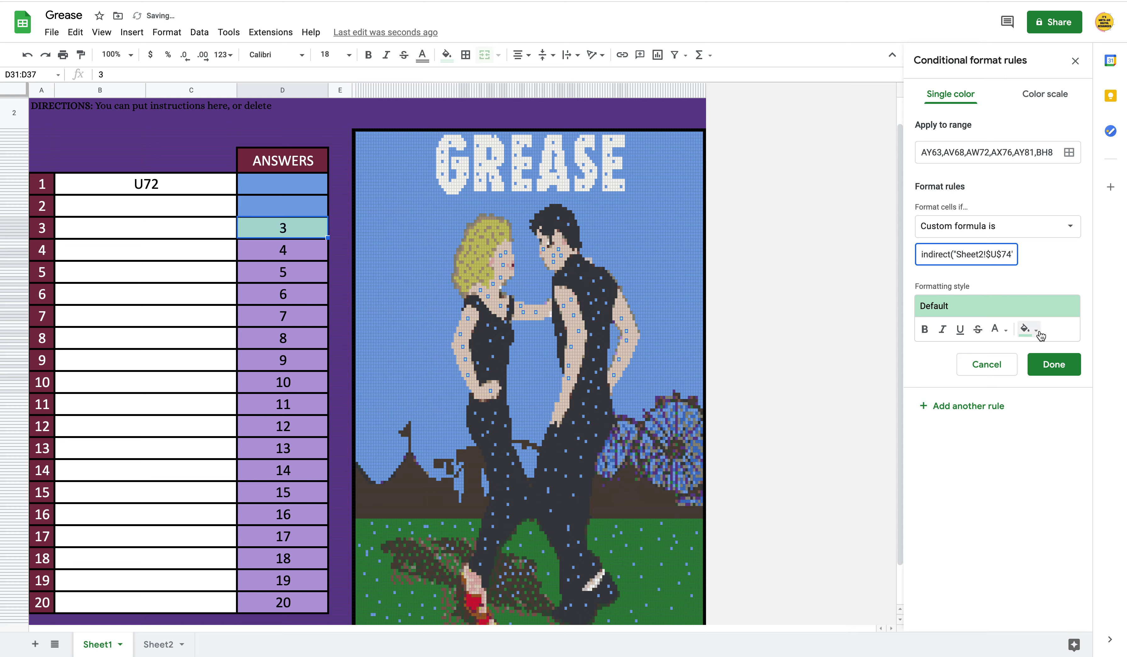
# Set the rule's fill to the custom beige skin tone and save the rule.
pyautogui.click(1034, 330)
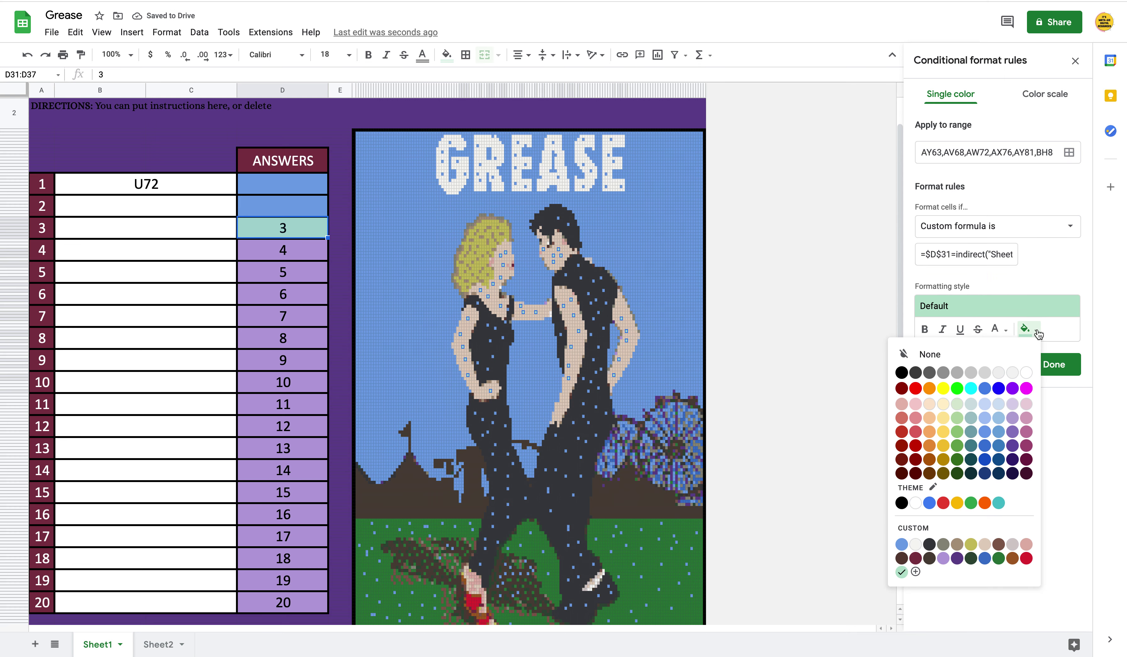
pyautogui.click(986, 544)
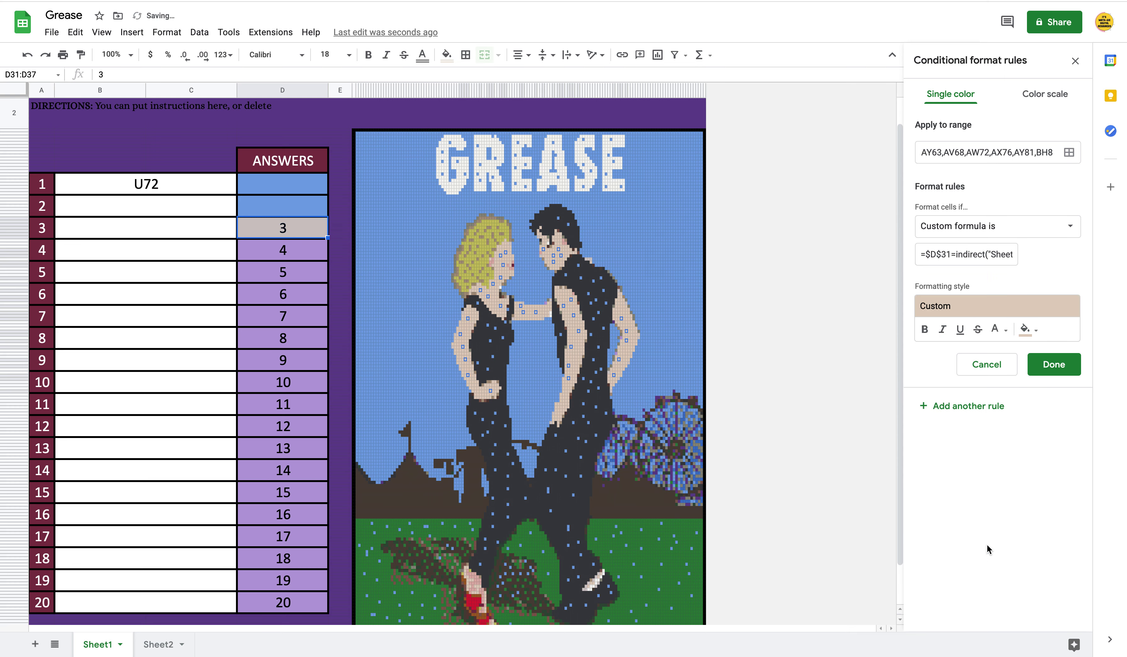
pyautogui.click(1054, 364)
# Fill the selected skin cells with the custom background blue and clear the question 3 answer in D31.
pyautogui.click(446, 55)
pyautogui.click(452, 268)
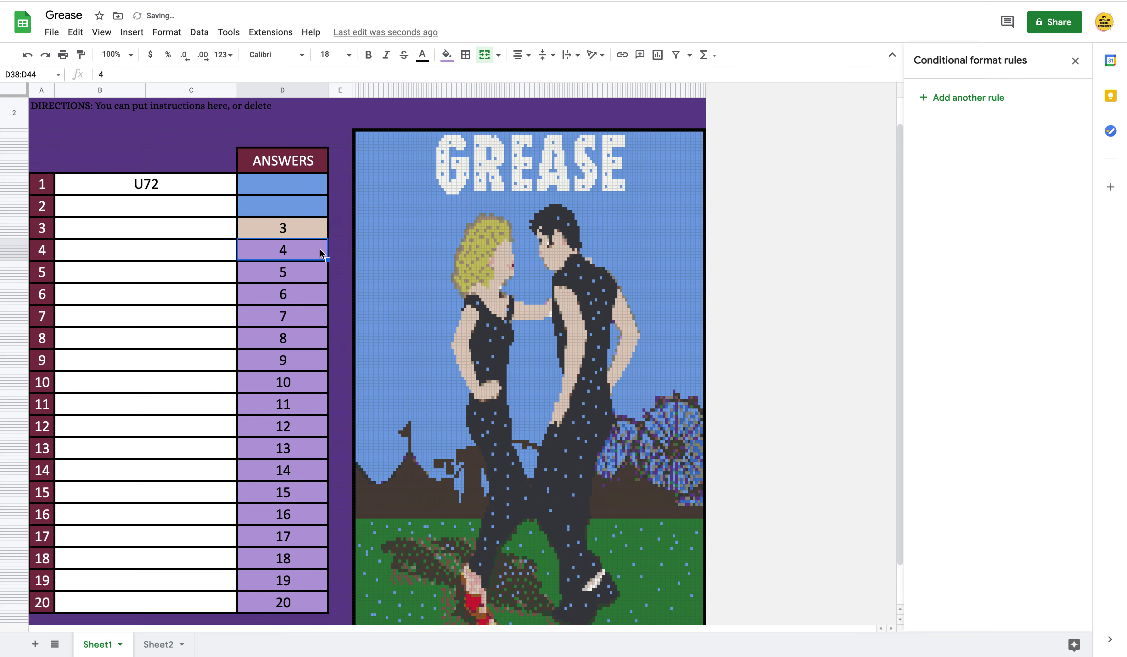
pyautogui.press('Delete')
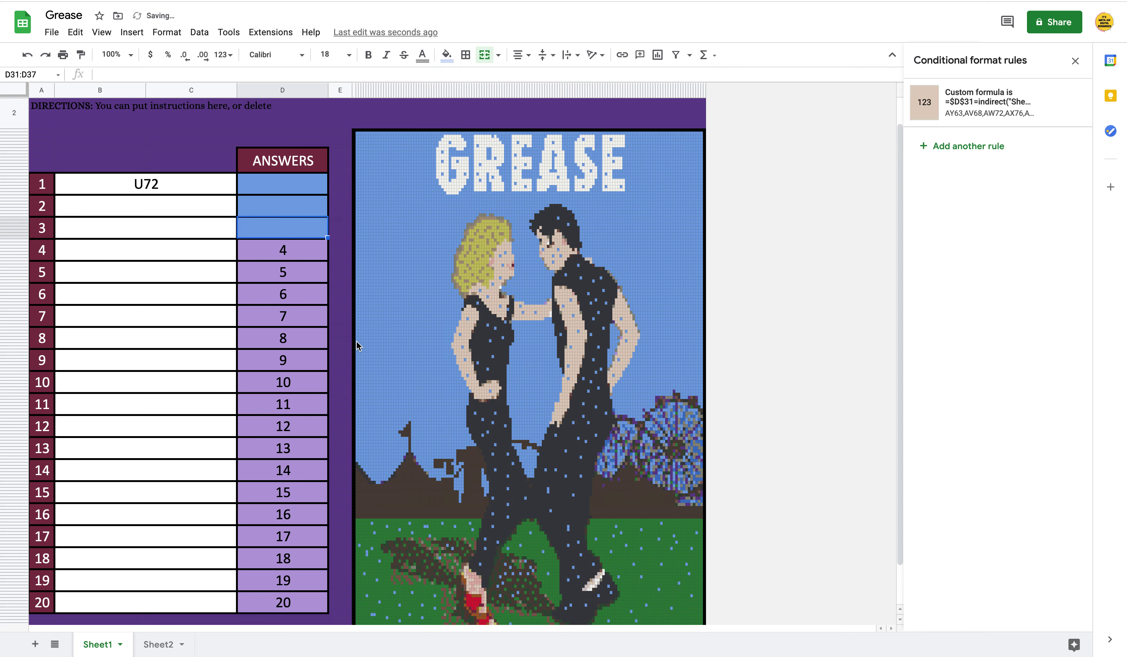
# Enter 2x+3 as the student answer for question 1 in D17 on Sheet1.
pyautogui.click(394, 349)
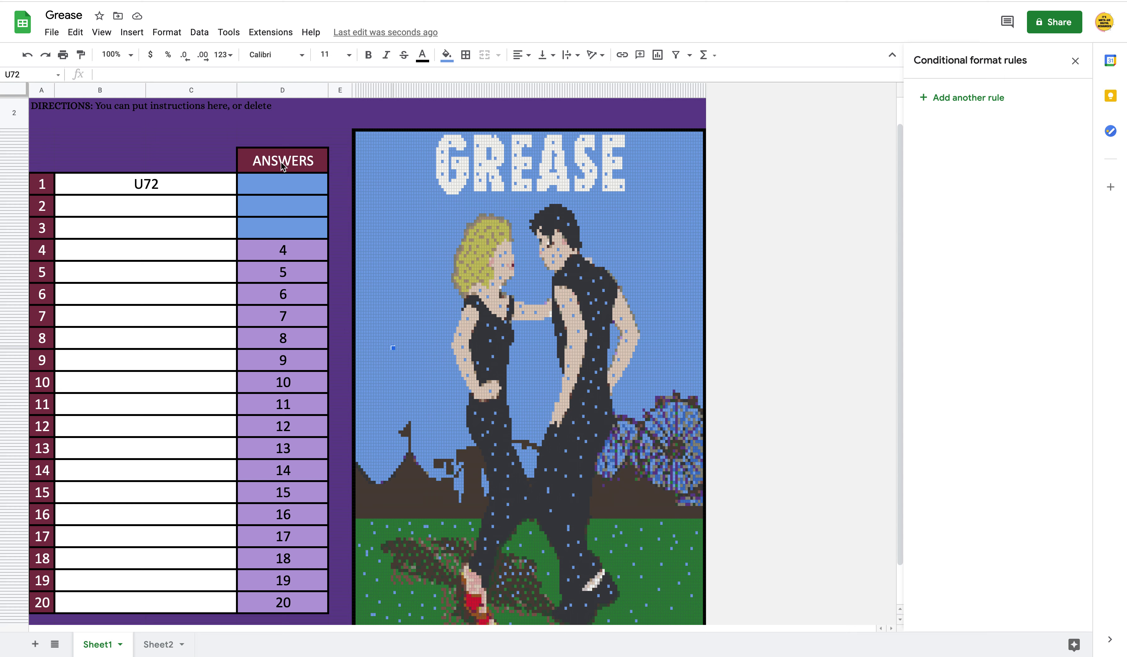
pyautogui.click(283, 183)
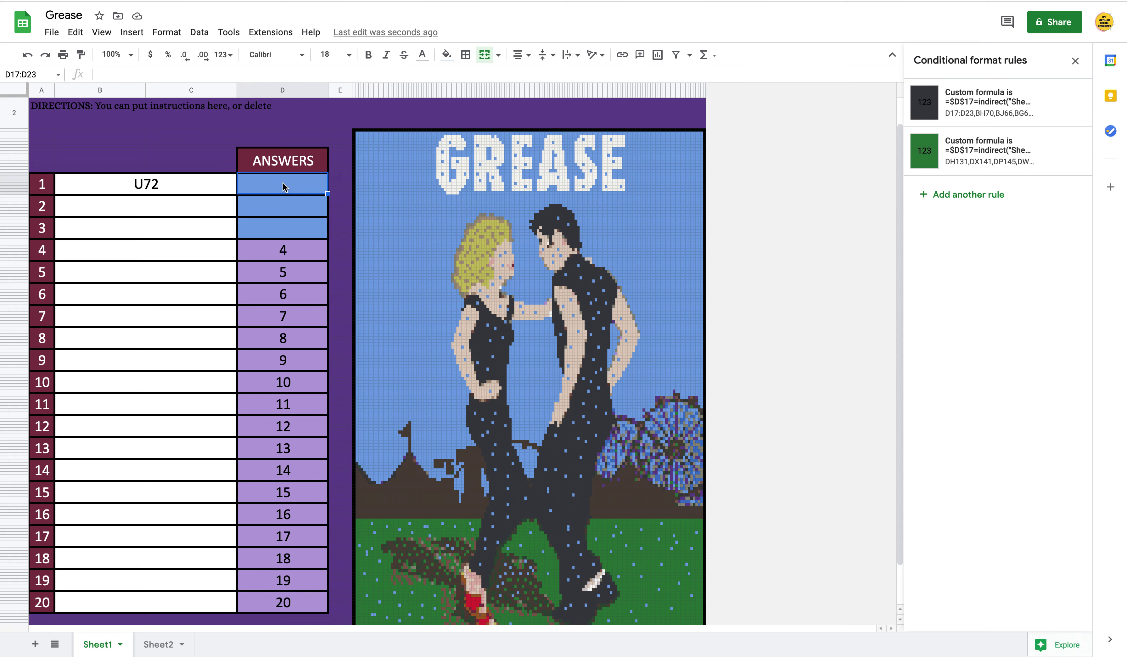
pyautogui.write('2x+3')
pyautogui.click(304, 247)
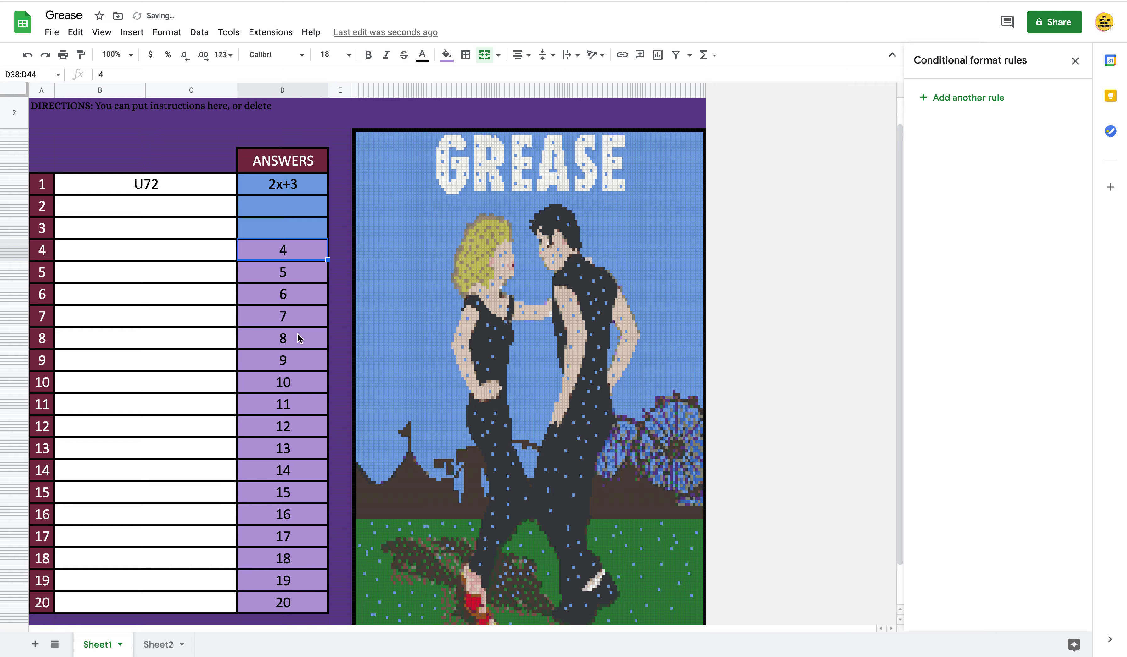
# Set the question 1 answer in Sheet2's answer key (U72) to 2x+3 and return to the picture on Sheet1.
pyautogui.click(166, 645)
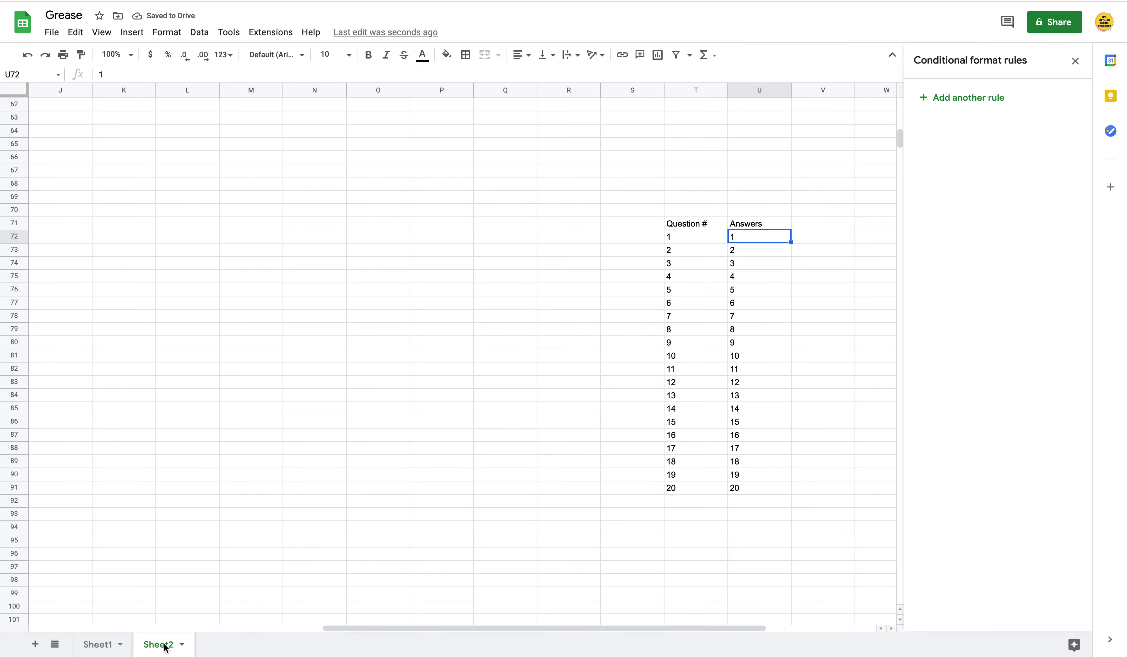
pyautogui.write('2')
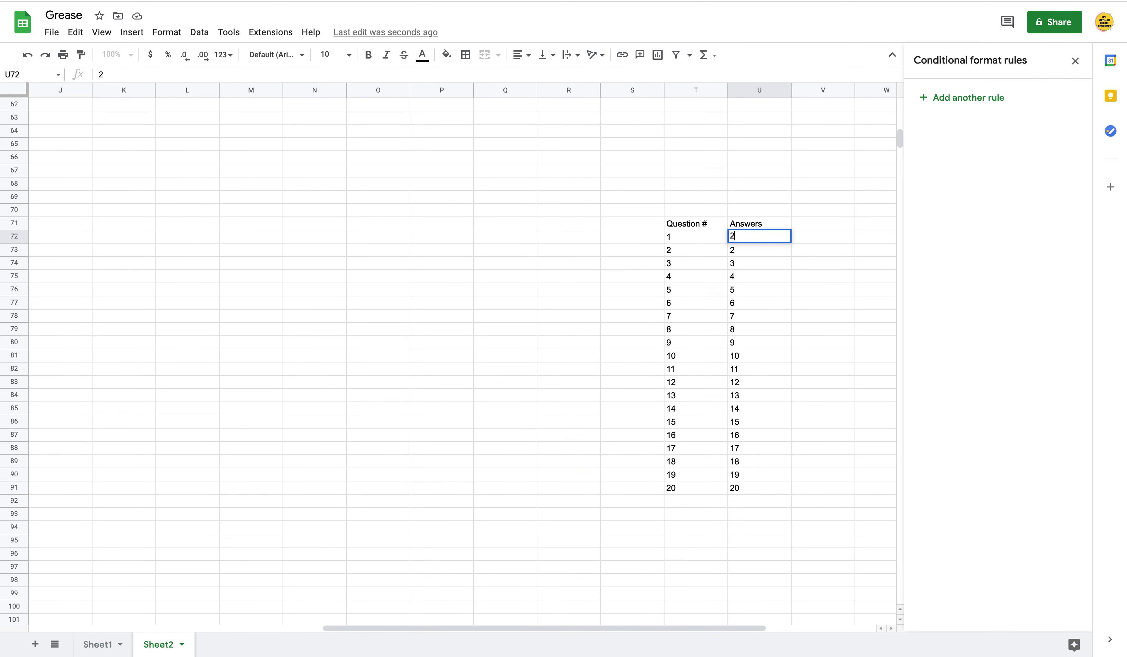
pyautogui.write('x+3')
pyautogui.press('Return')
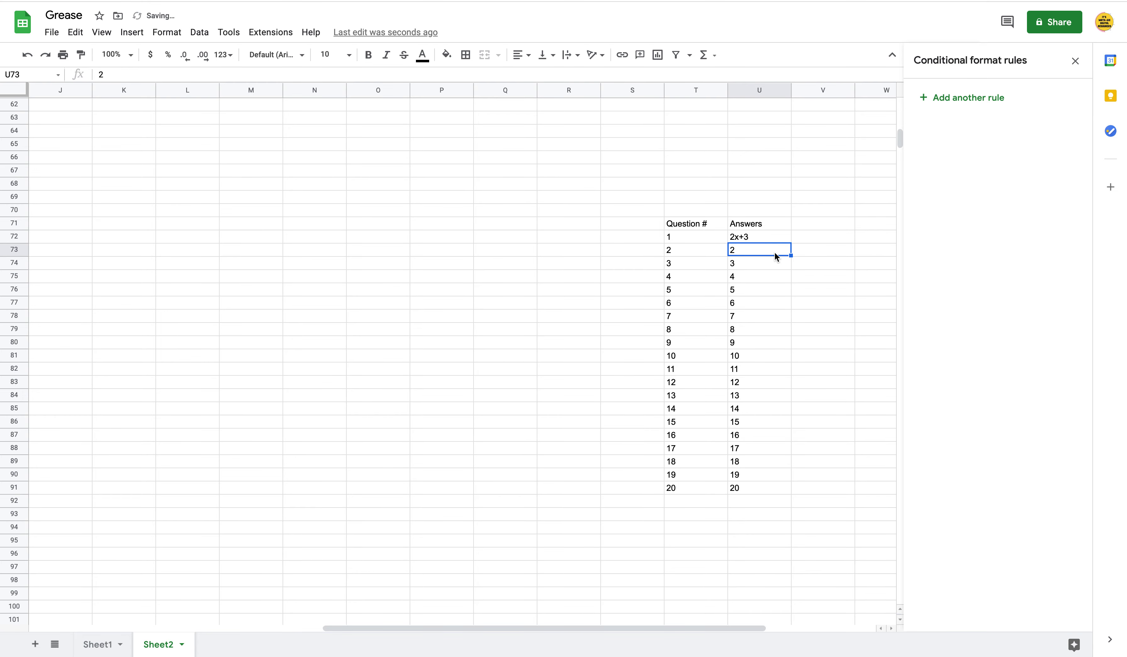
pyautogui.click(99, 644)
# Replace the question 1 student answer in D17 with Apple.
pyautogui.click(322, 185)
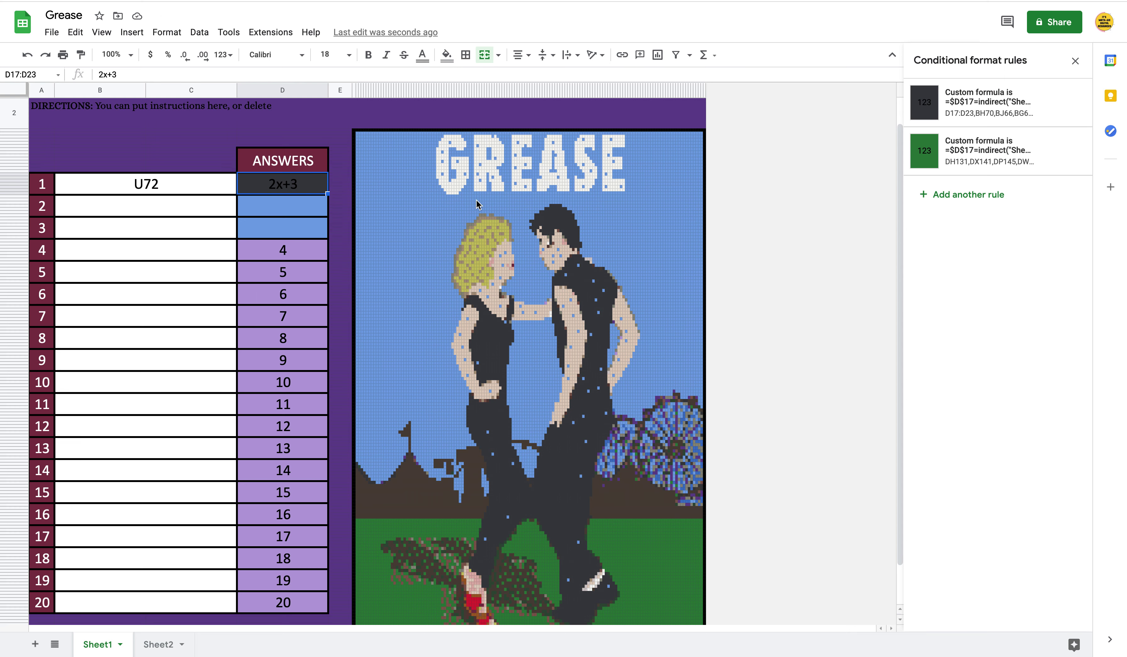
pyautogui.press('Delete')
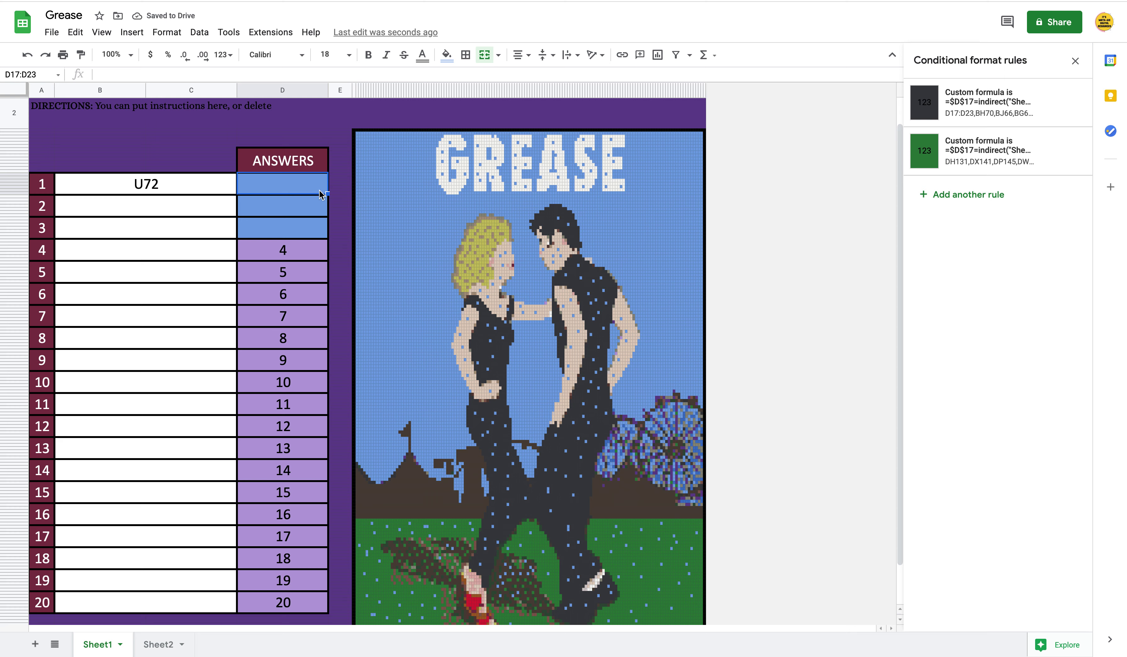
pyautogui.write('Apple')
pyautogui.click(319, 264)
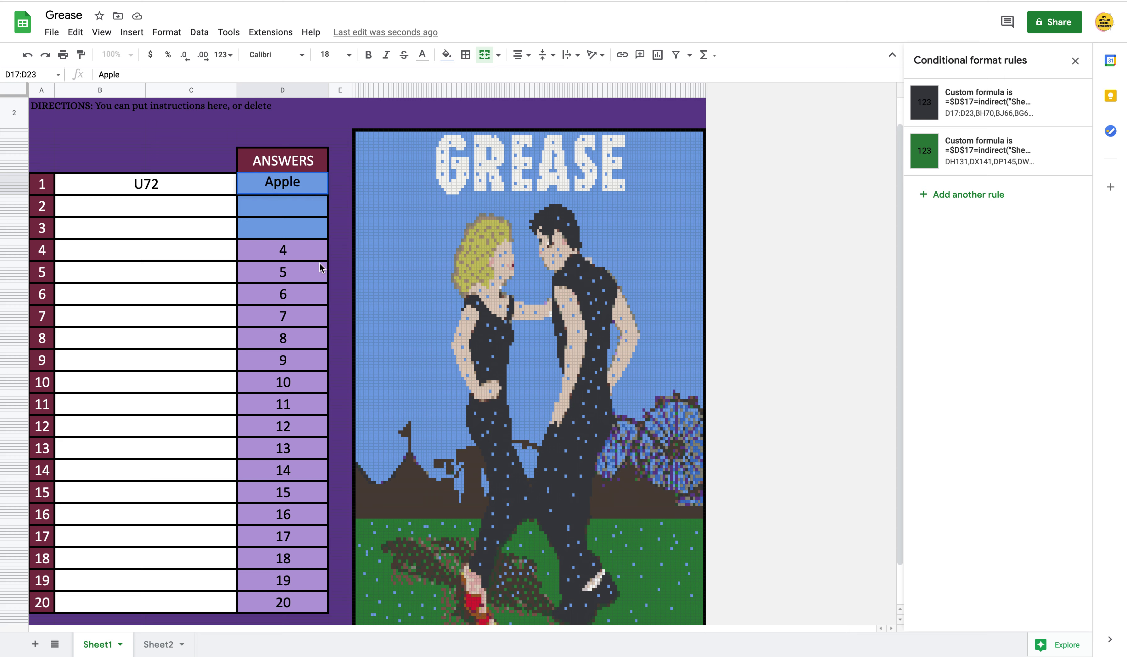
# Set the question 1 key answer in Sheet2's U72 to Apple and go back to Sheet1 to check the recoloring.
pyautogui.click(162, 644)
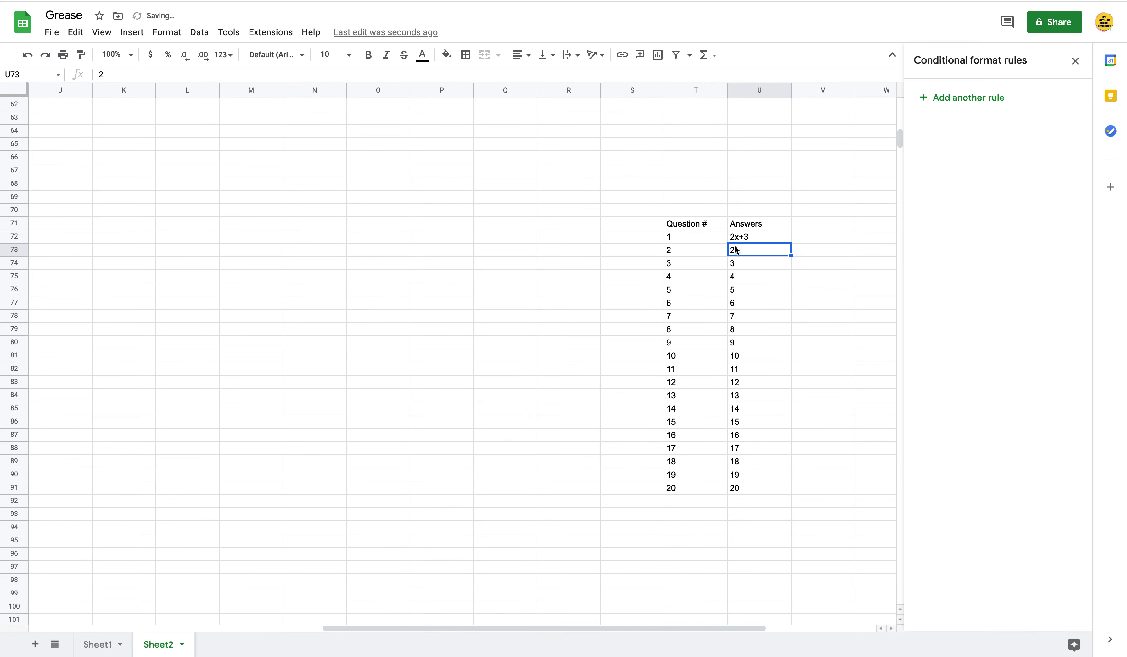
pyautogui.doubleClick(746, 244)
pyautogui.write('Apple')
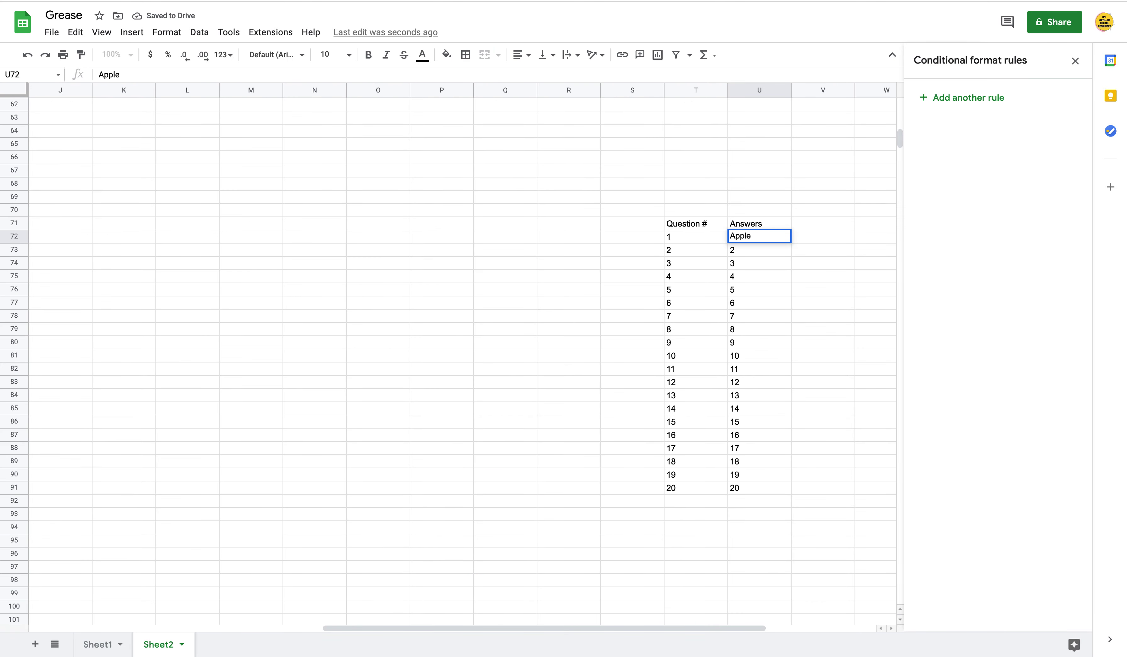
pyautogui.click(826, 315)
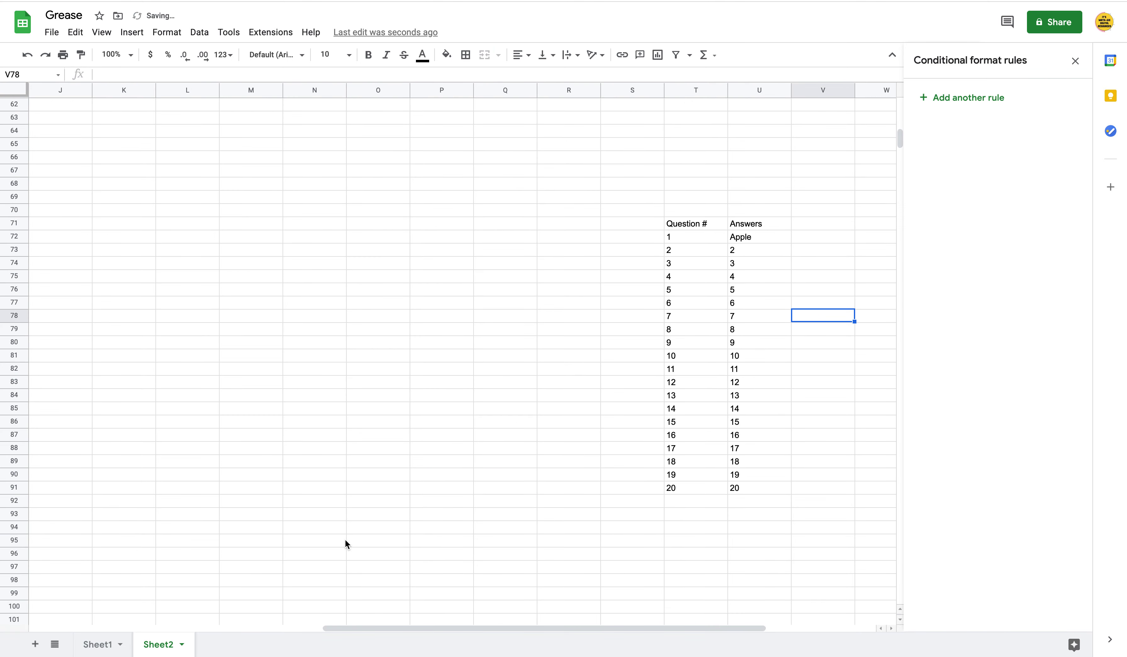
pyautogui.click(99, 646)
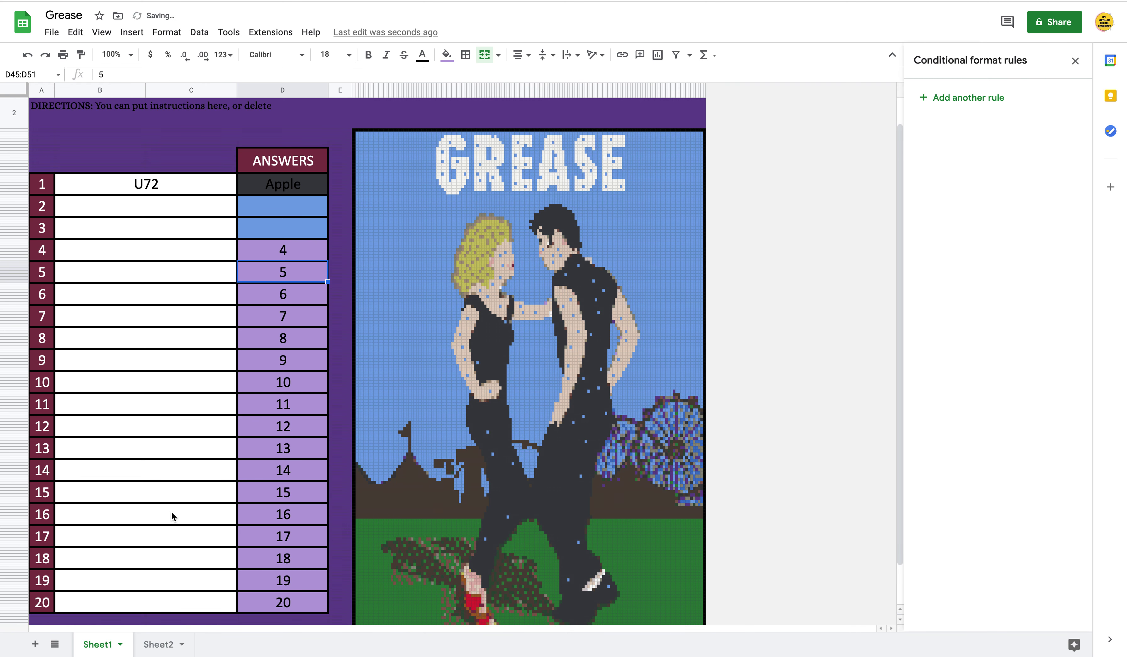
# Clear the question 1 student answer in D17 and set its key answer in Sheet2's U72 to 1.
pyautogui.click(305, 183)
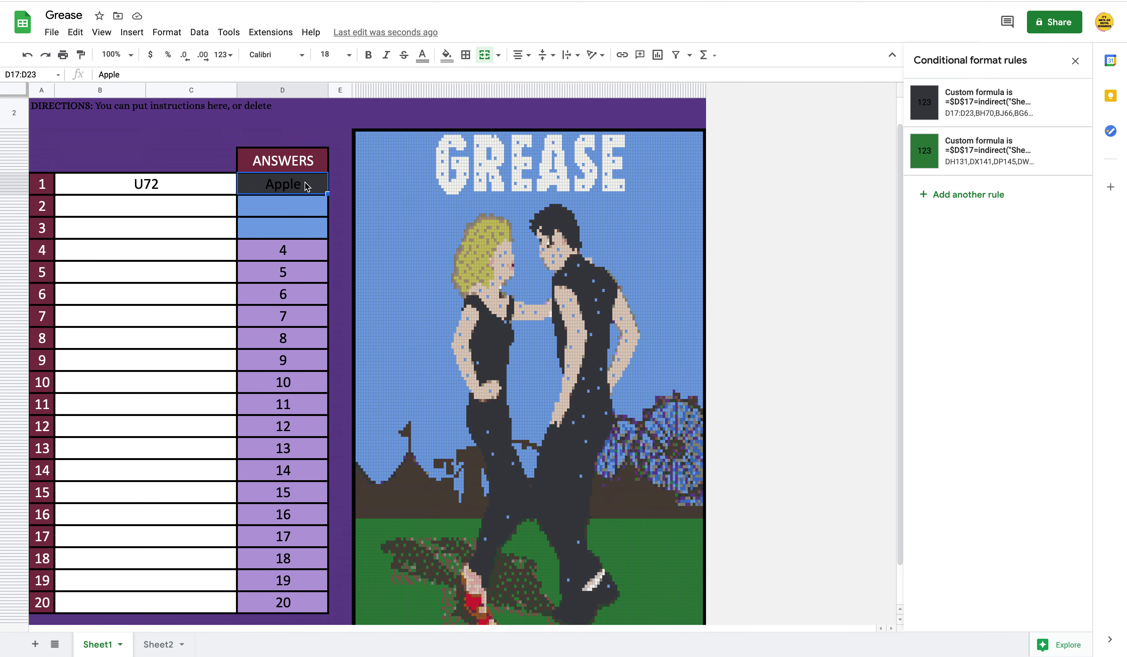
pyautogui.press('Delete')
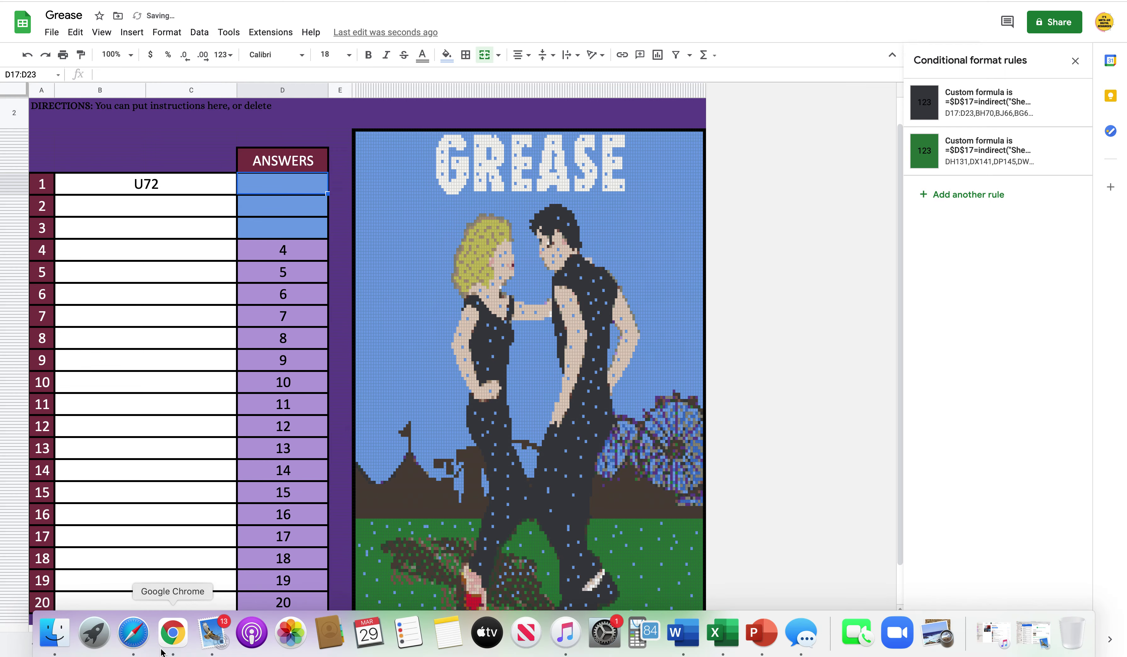
pyautogui.click(163, 645)
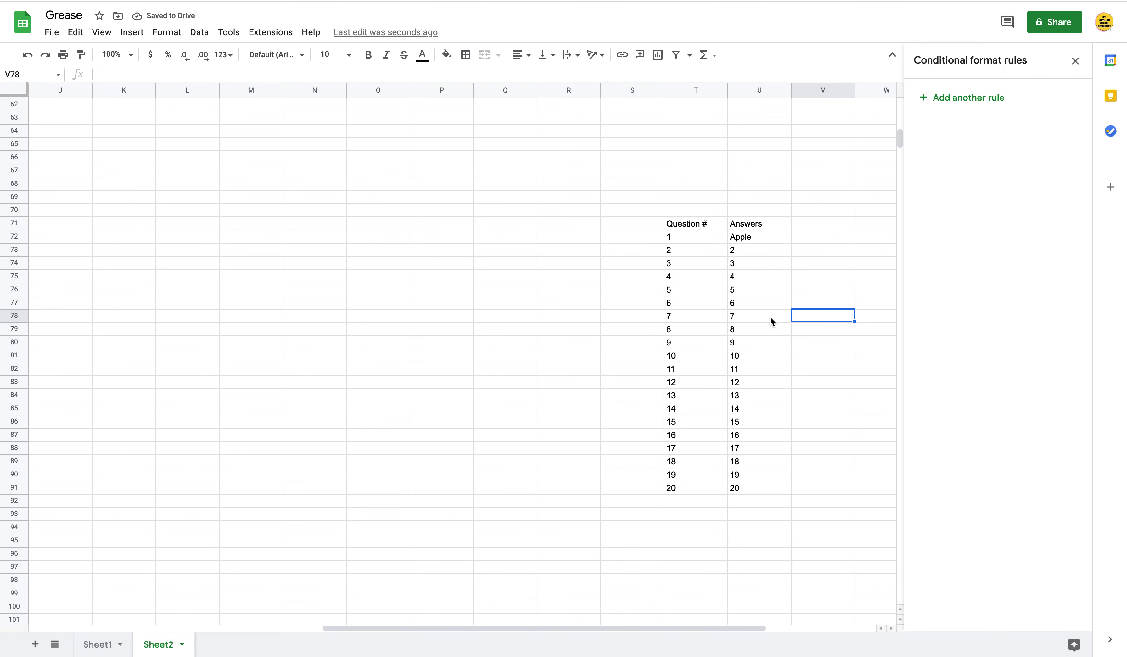
pyautogui.click(763, 238)
pyautogui.press('Delete')
pyautogui.write('1')
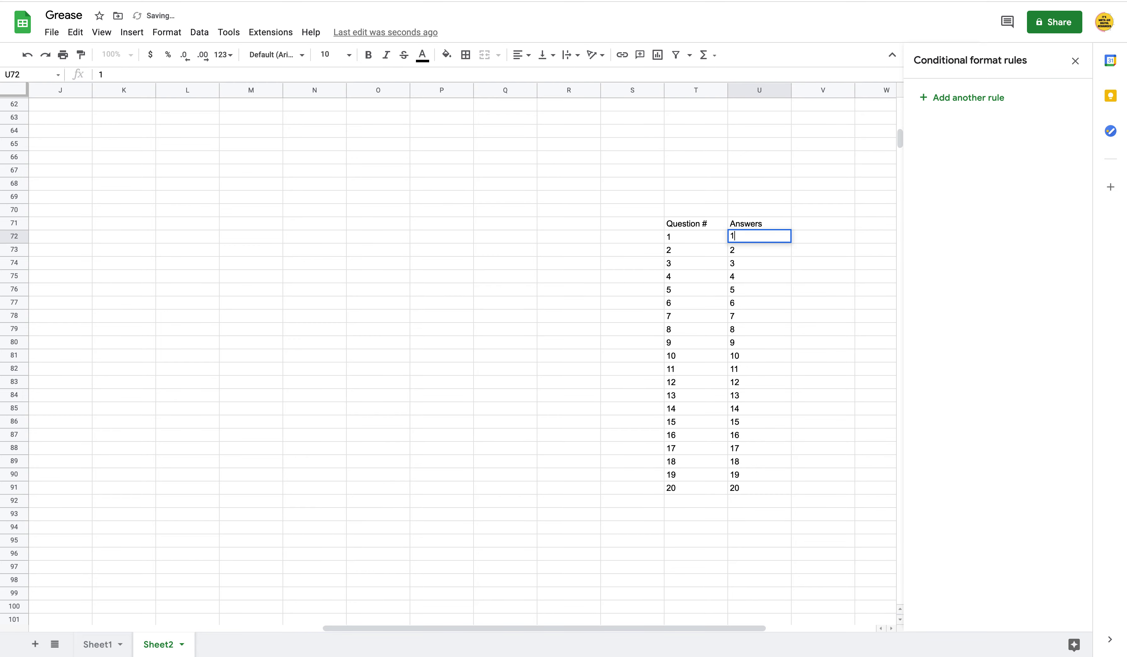
pyautogui.click(859, 350)
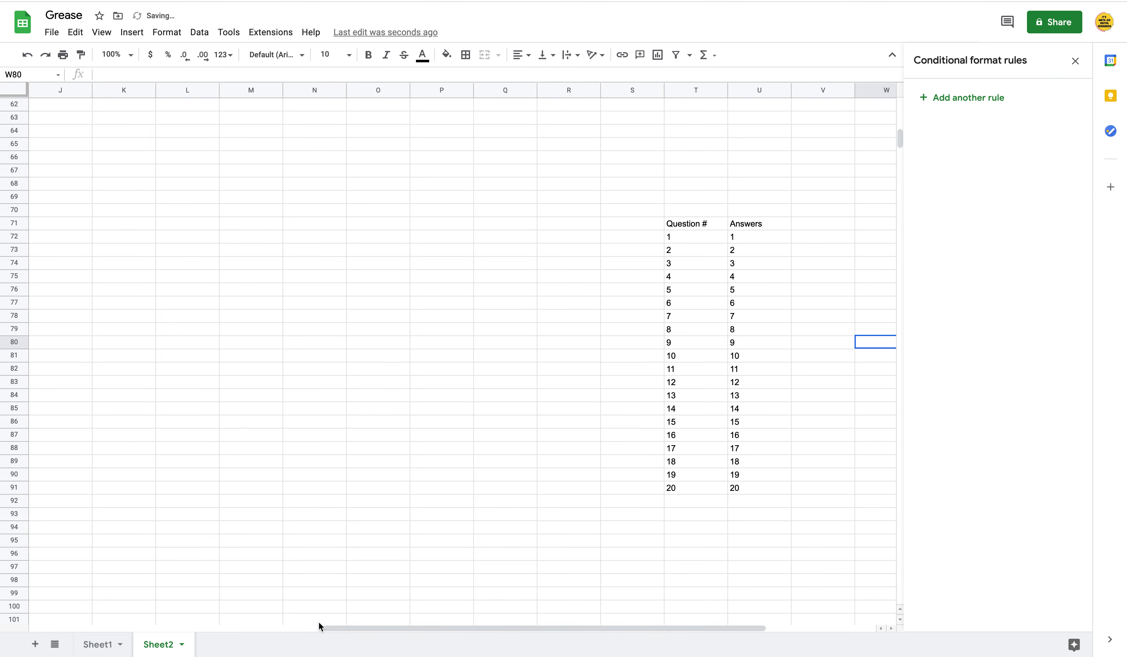
# Format all the cells on Sheet1 as plain text.
pyautogui.click(99, 646)
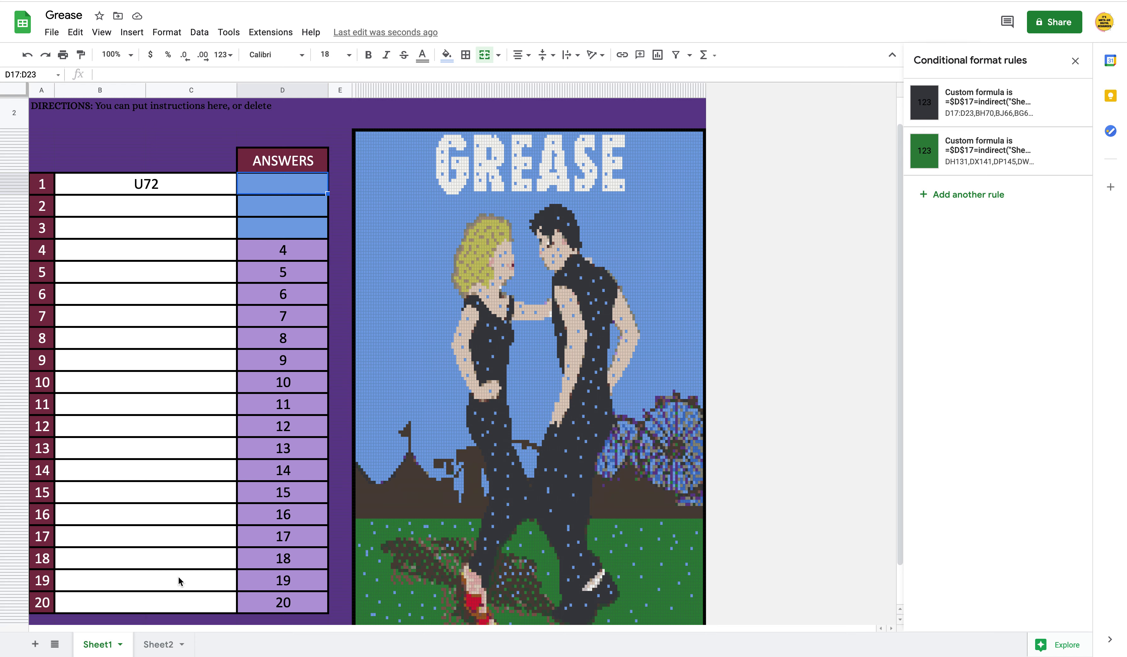
pyautogui.click(20, 92)
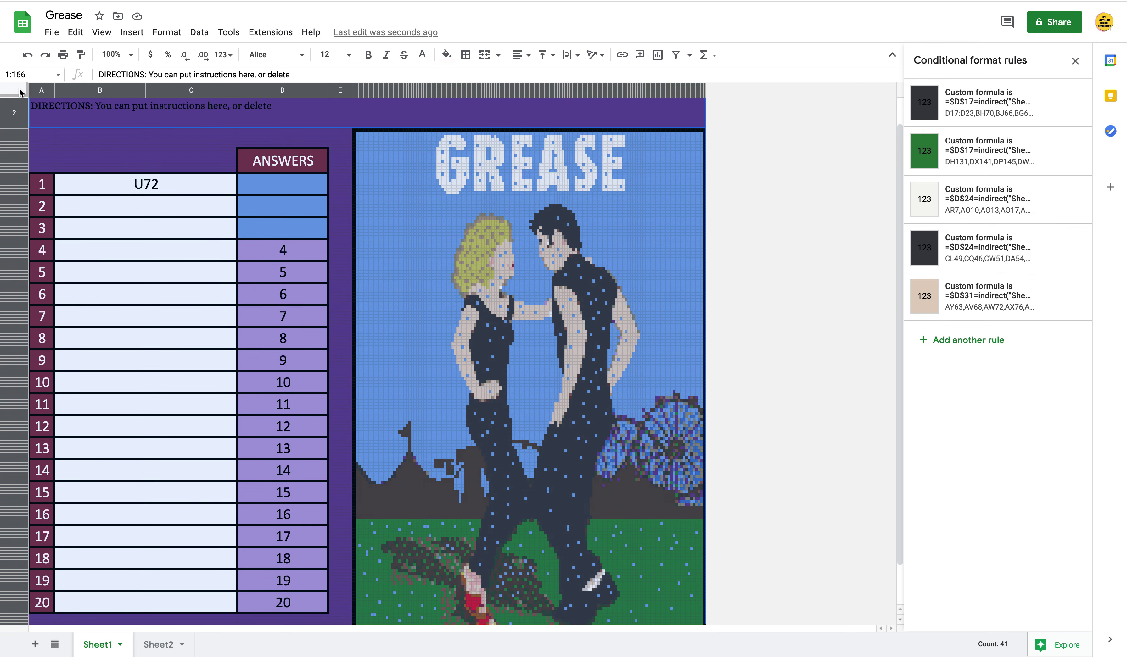
pyautogui.click(167, 33)
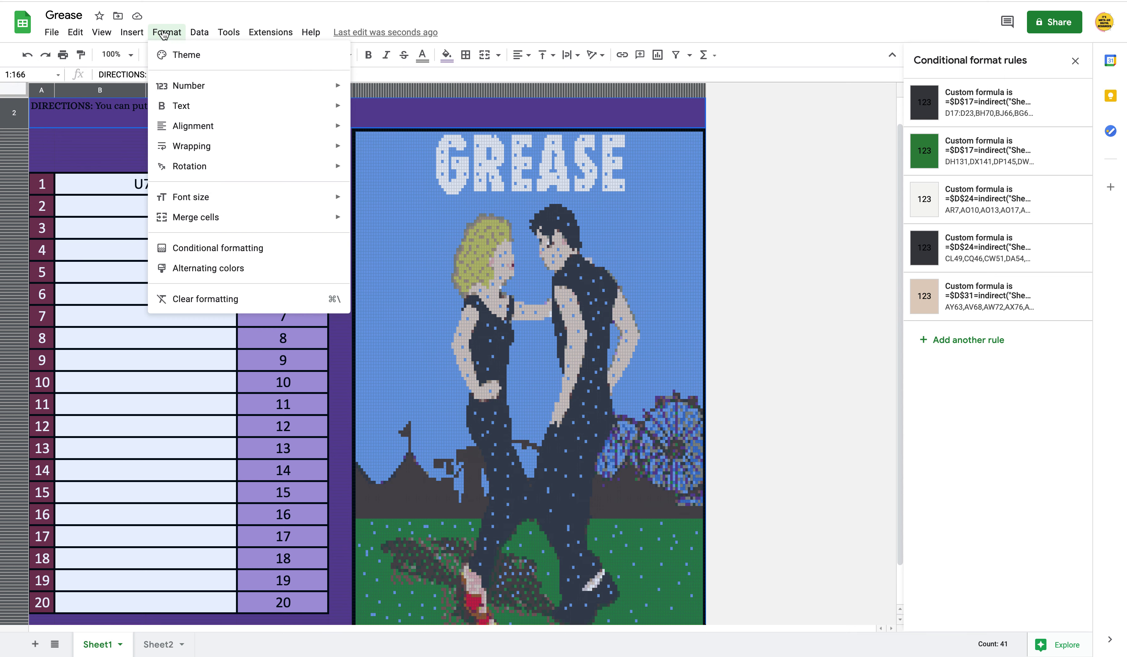
pyautogui.moveTo(173, 96)
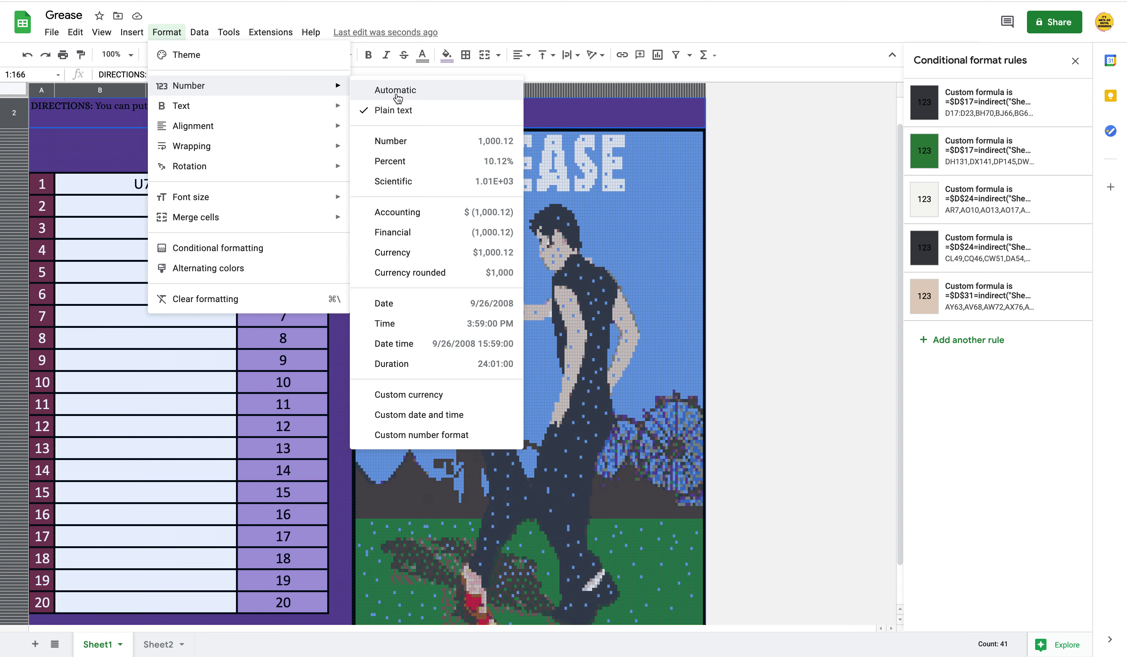
pyautogui.click(394, 110)
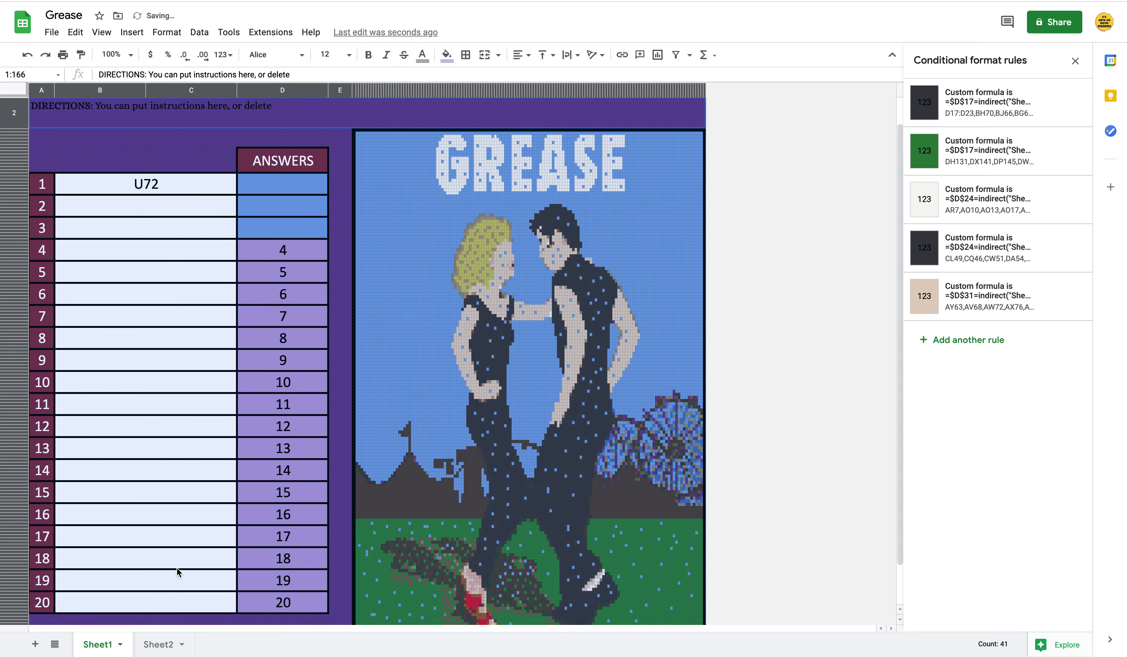
# Format all the cells on Sheet2 as plain text, then return to Sheet1 and deselect its cells.
pyautogui.click(162, 644)
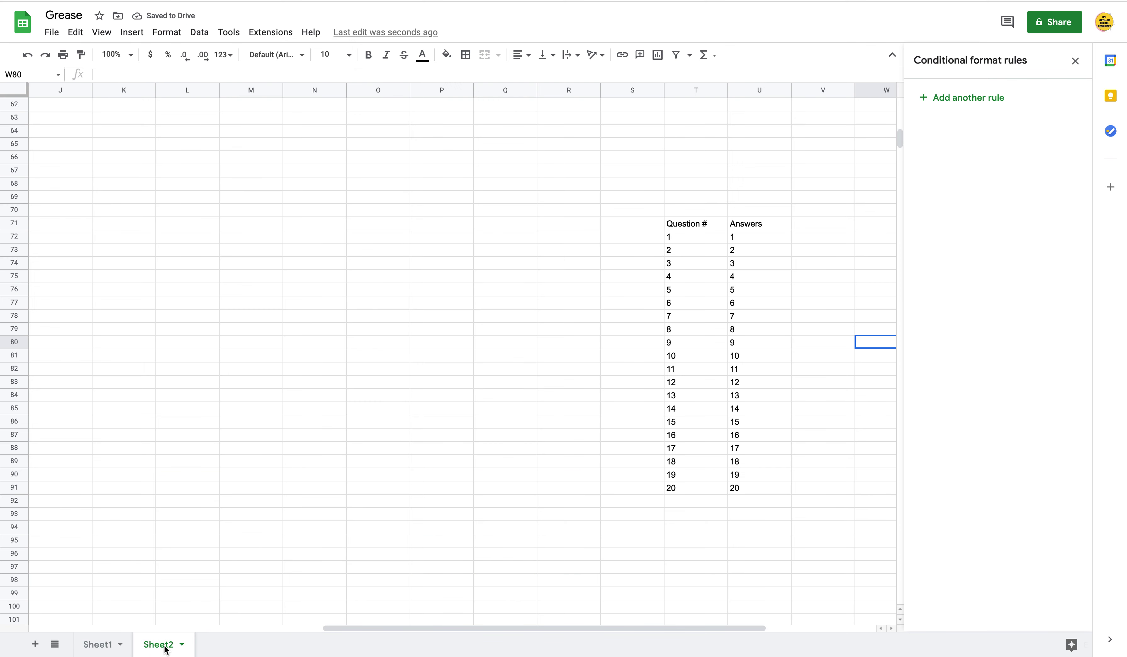
pyautogui.click(285, 411)
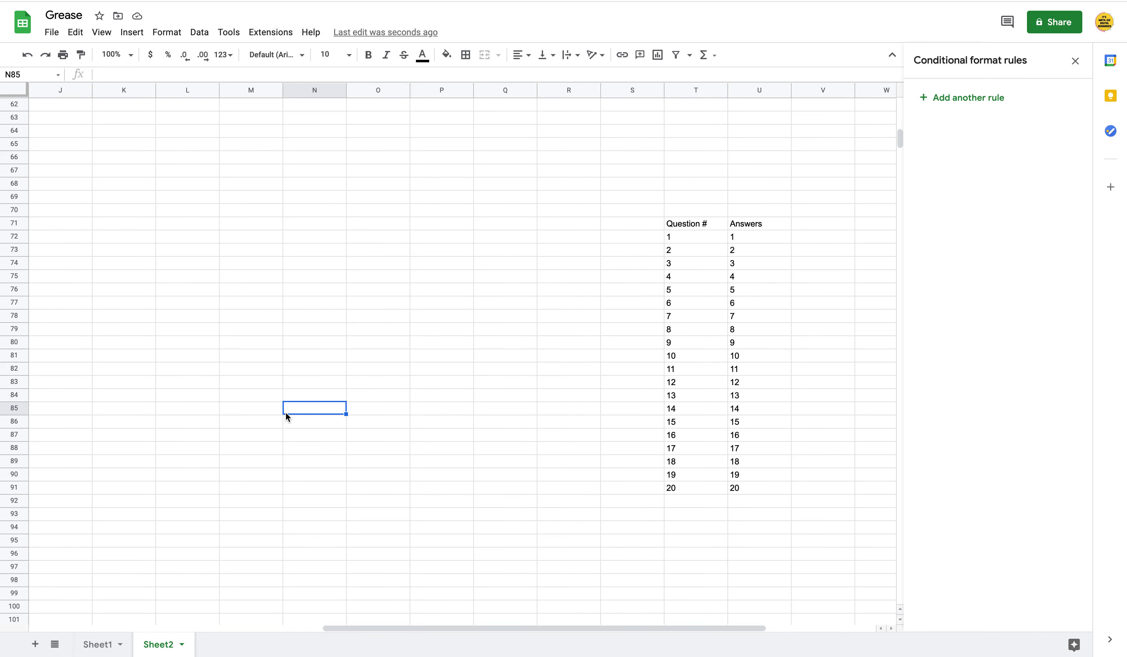
pyautogui.click(12, 92)
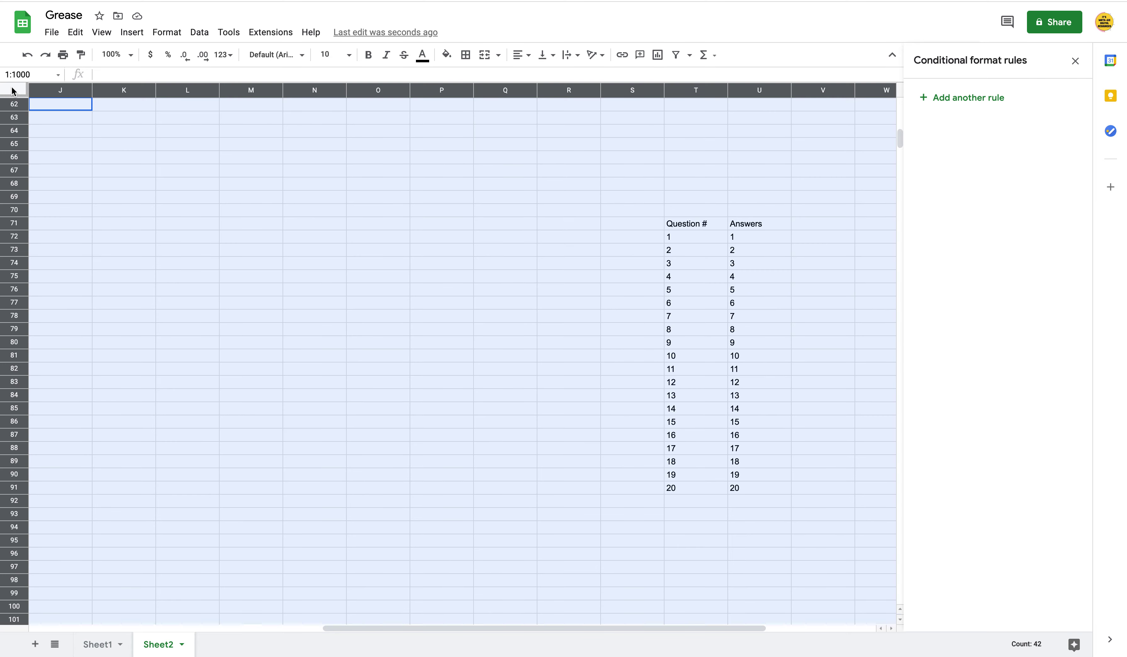
pyautogui.click(167, 33)
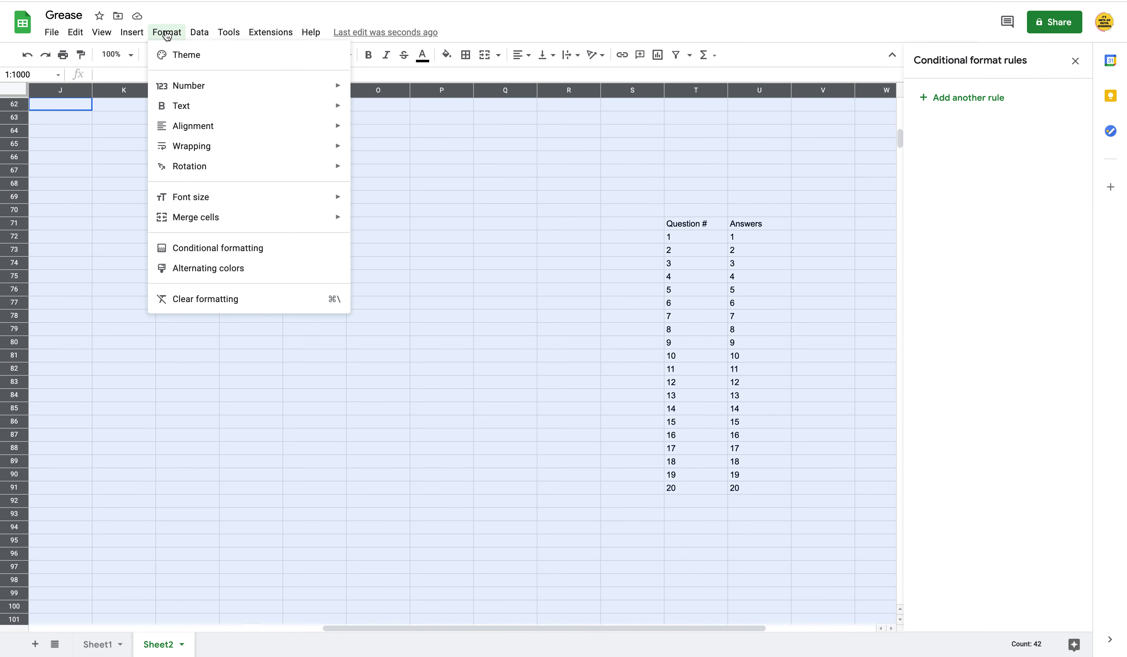
pyautogui.moveTo(178, 93)
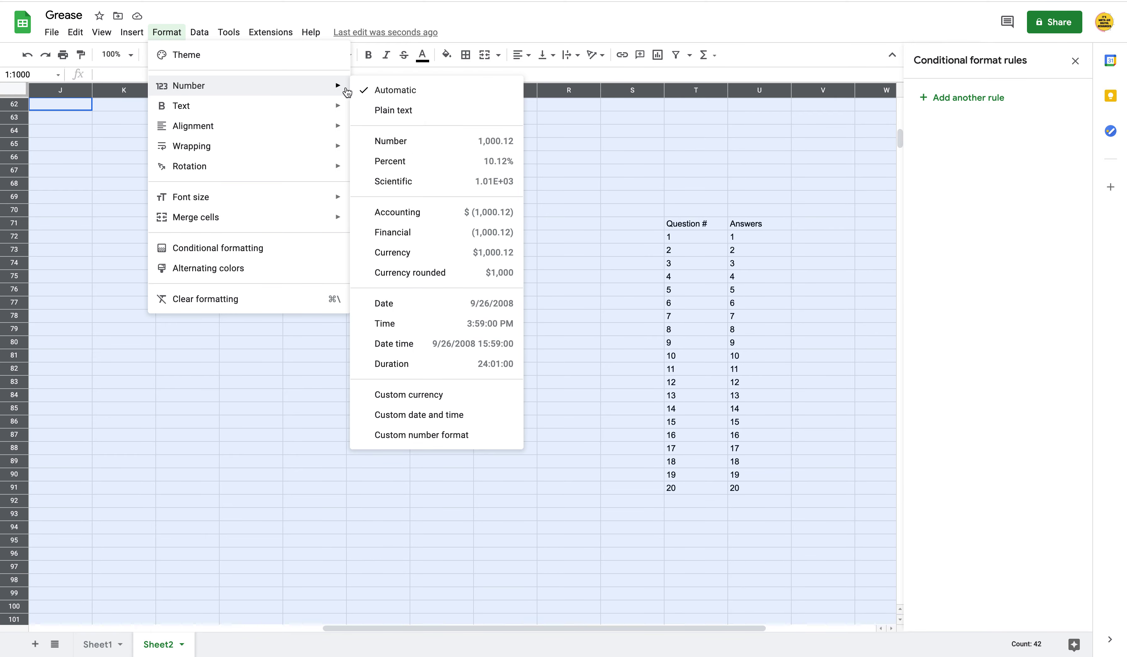
pyautogui.click(409, 113)
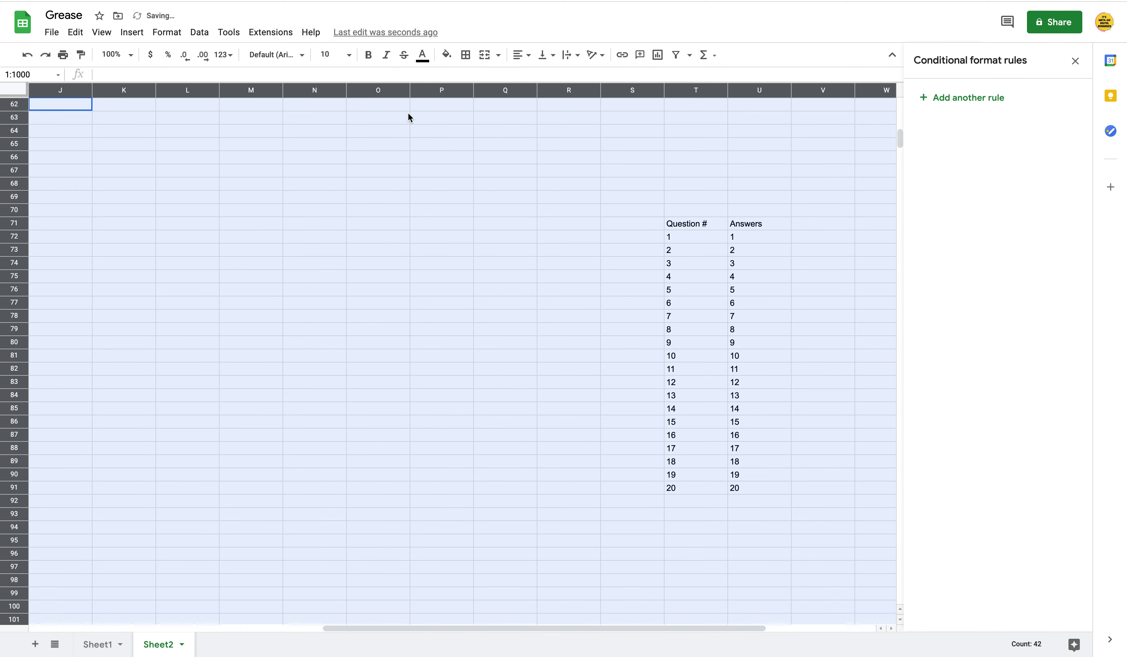
pyautogui.click(391, 291)
pyautogui.click(93, 645)
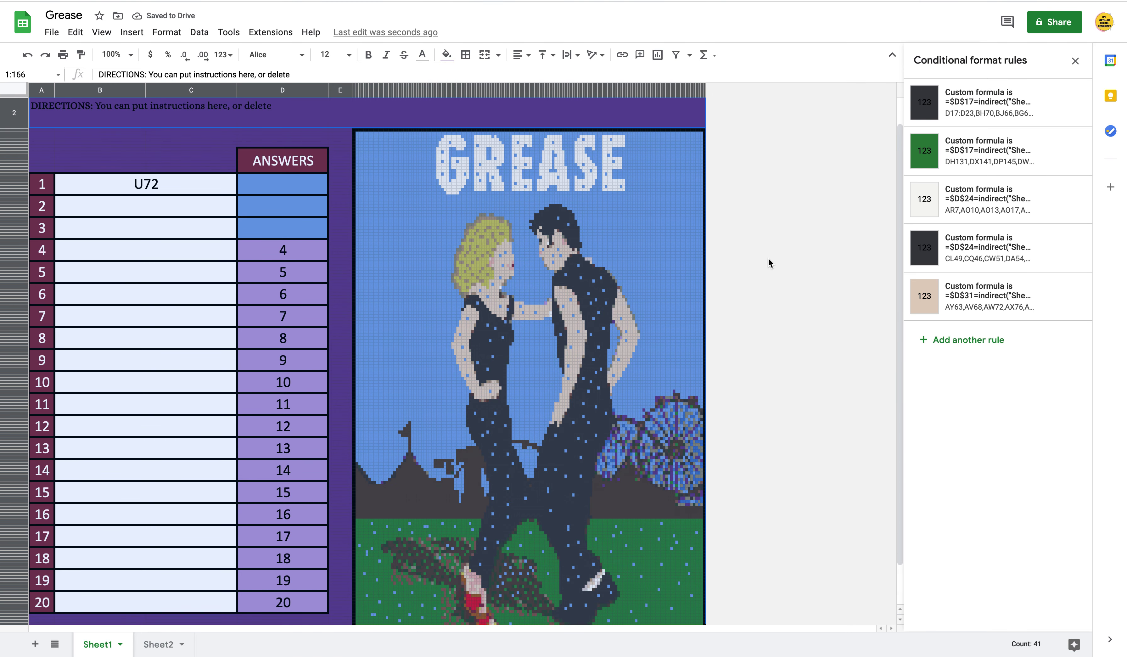
pyautogui.click(769, 257)
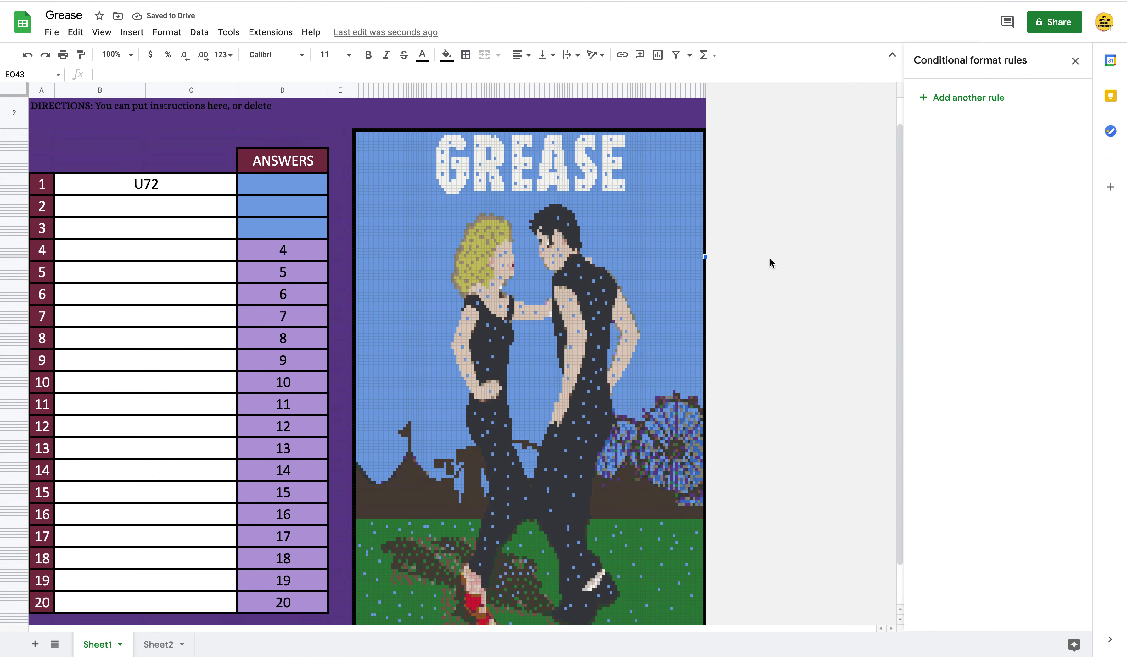